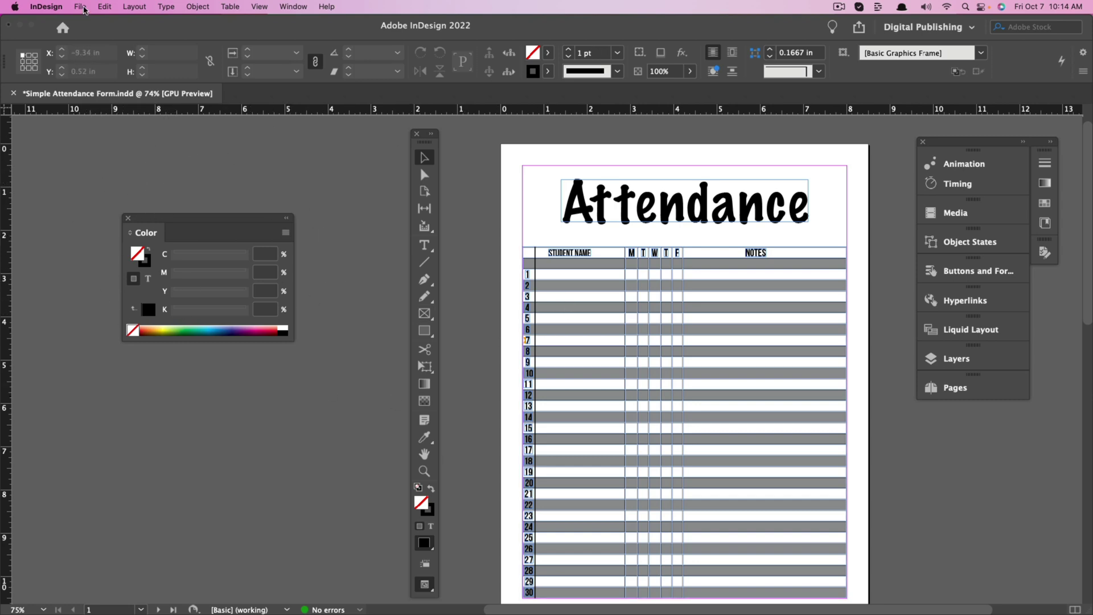
# Create a print document named Name from the Letter preset in picas, and move the Tools panel off the page.
pyautogui.click(83, 8)
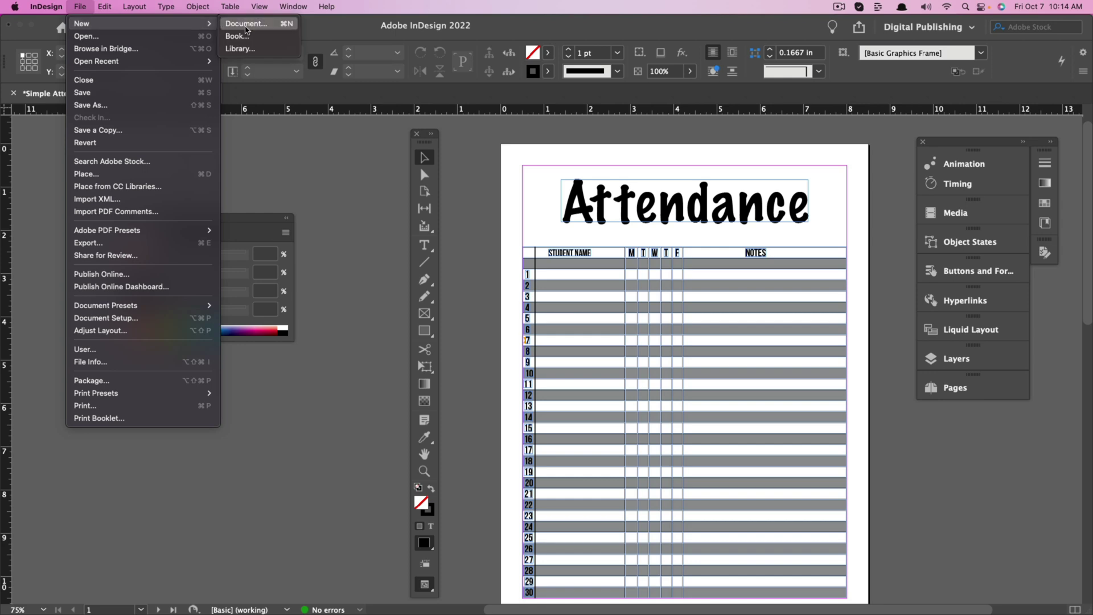
pyautogui.click(382, 340)
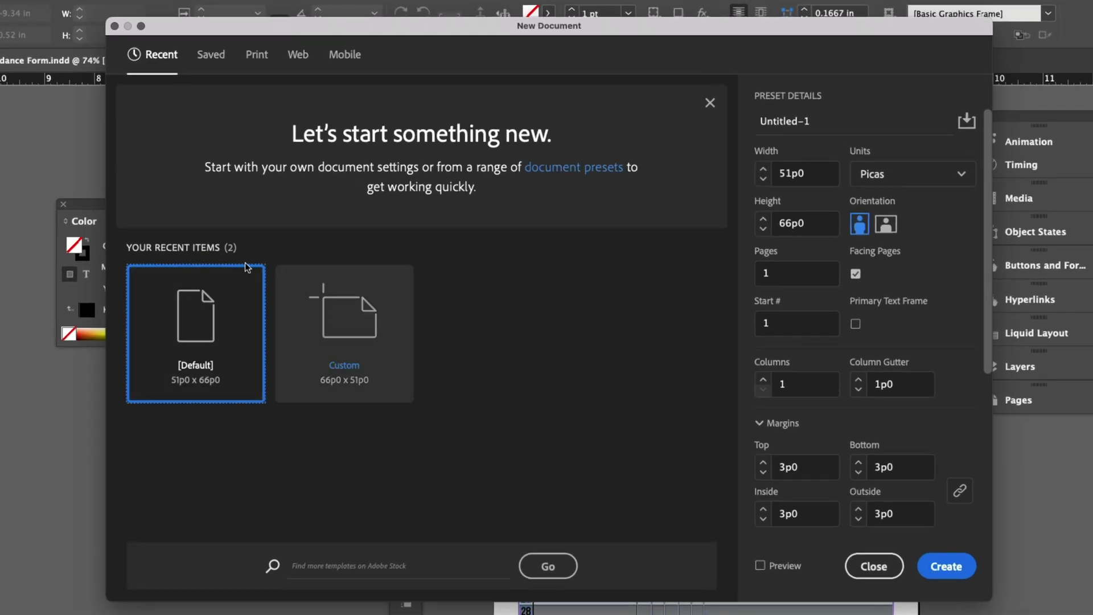
pyautogui.click(257, 57)
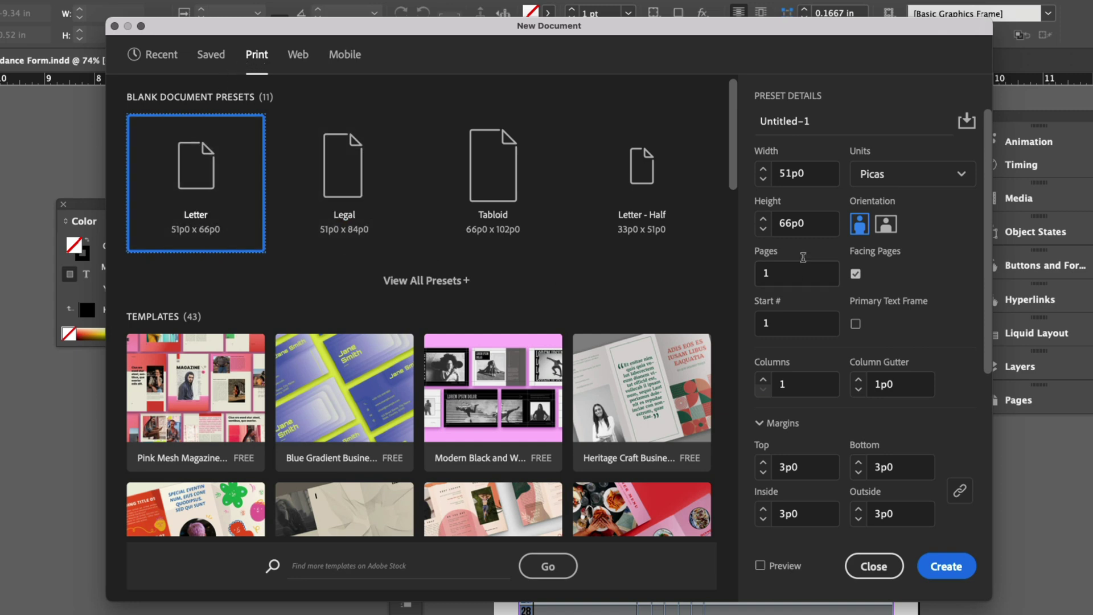
pyautogui.click(895, 167)
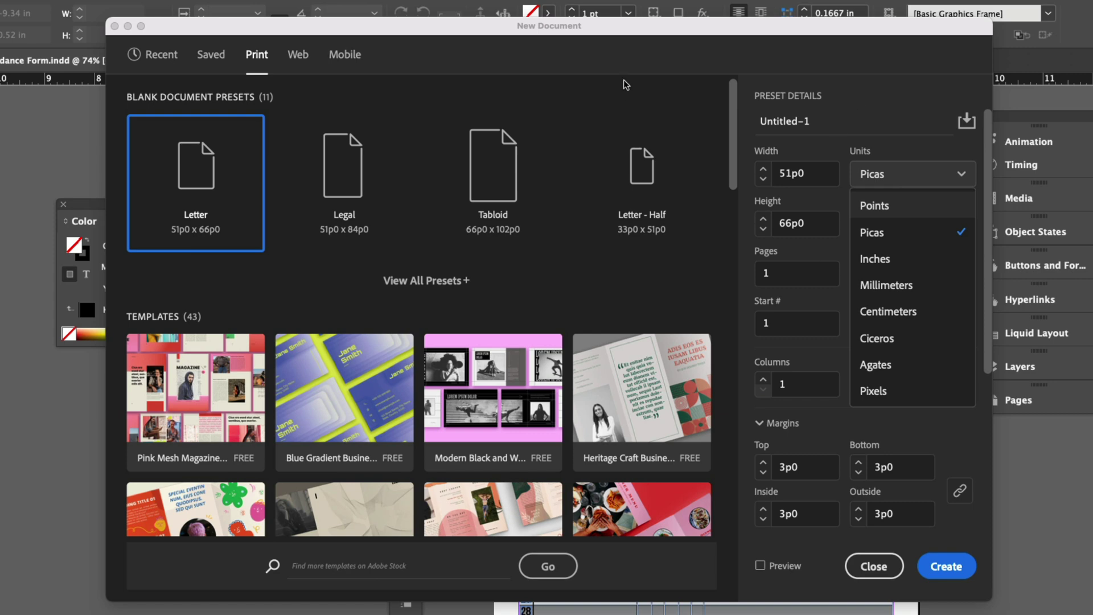
pyautogui.click(929, 107)
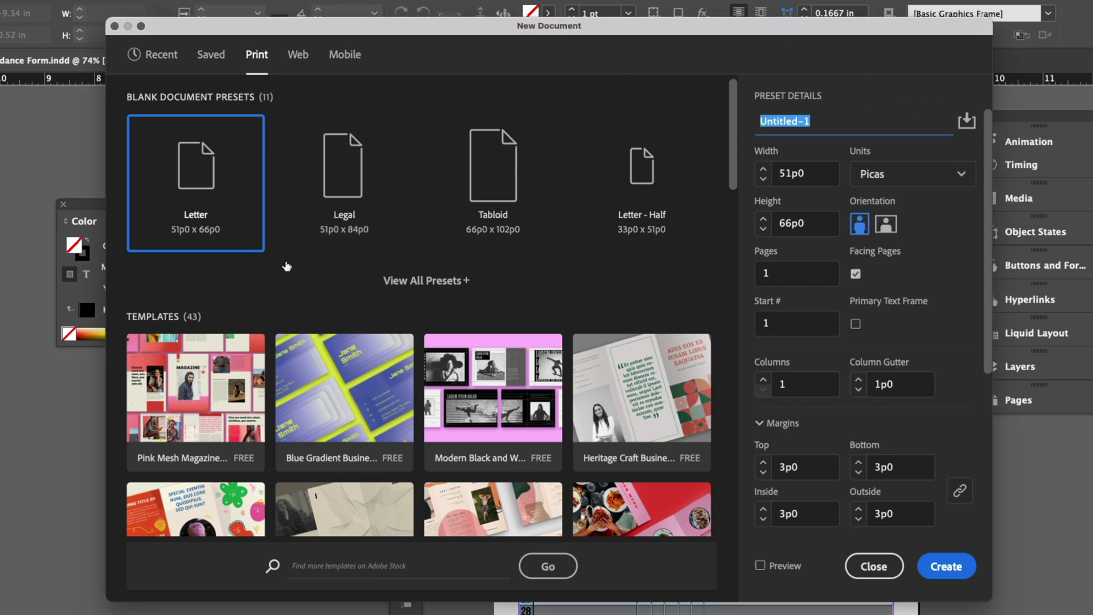
pyautogui.click(227, 166)
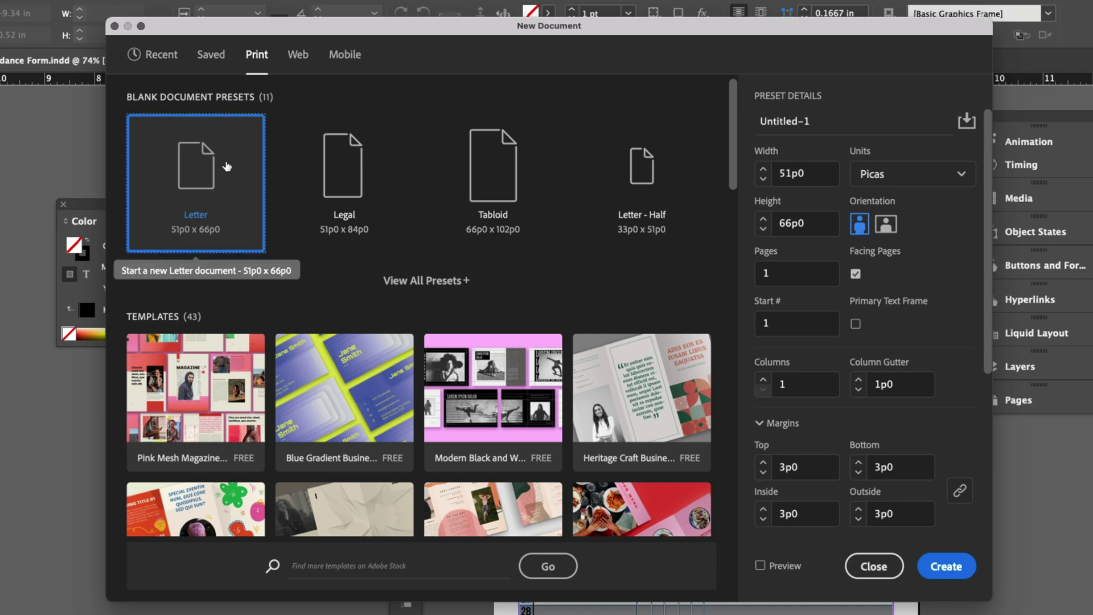
pyautogui.click(799, 121)
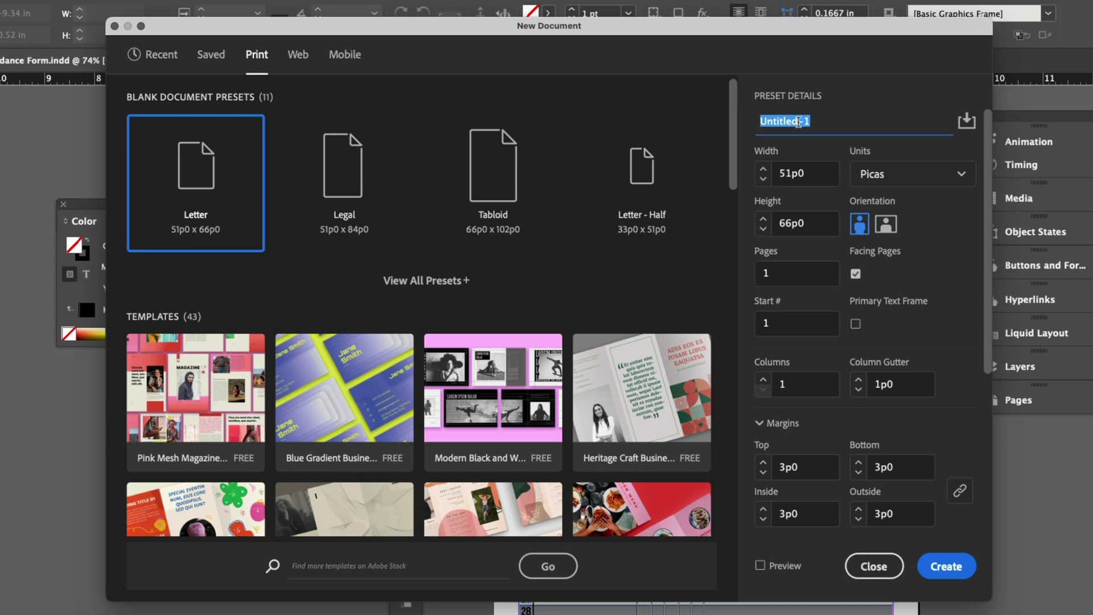
pyautogui.write('Name')
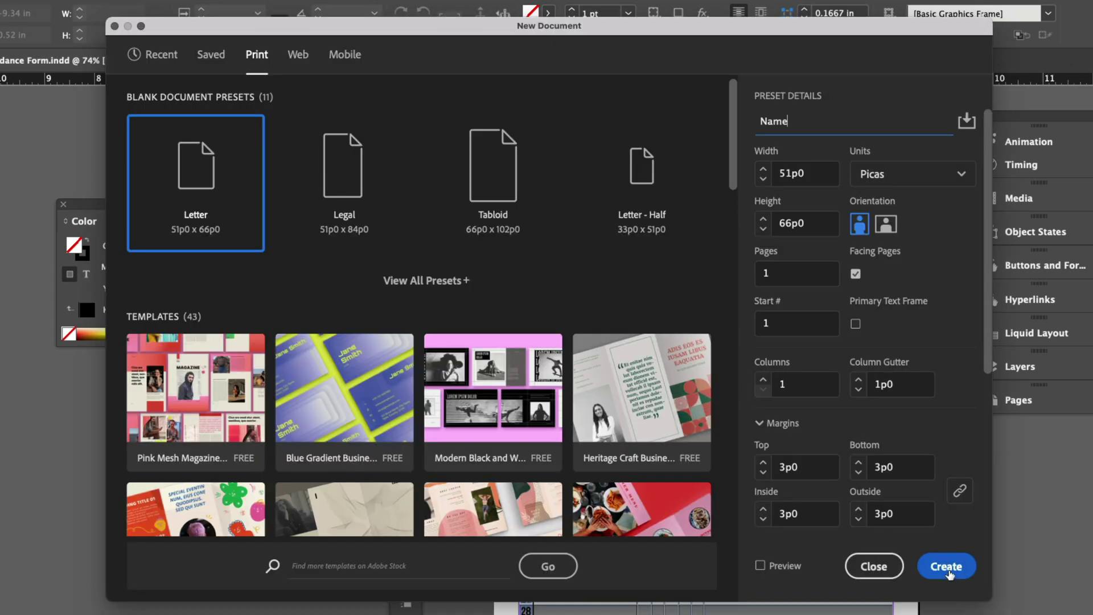
pyautogui.click(948, 567)
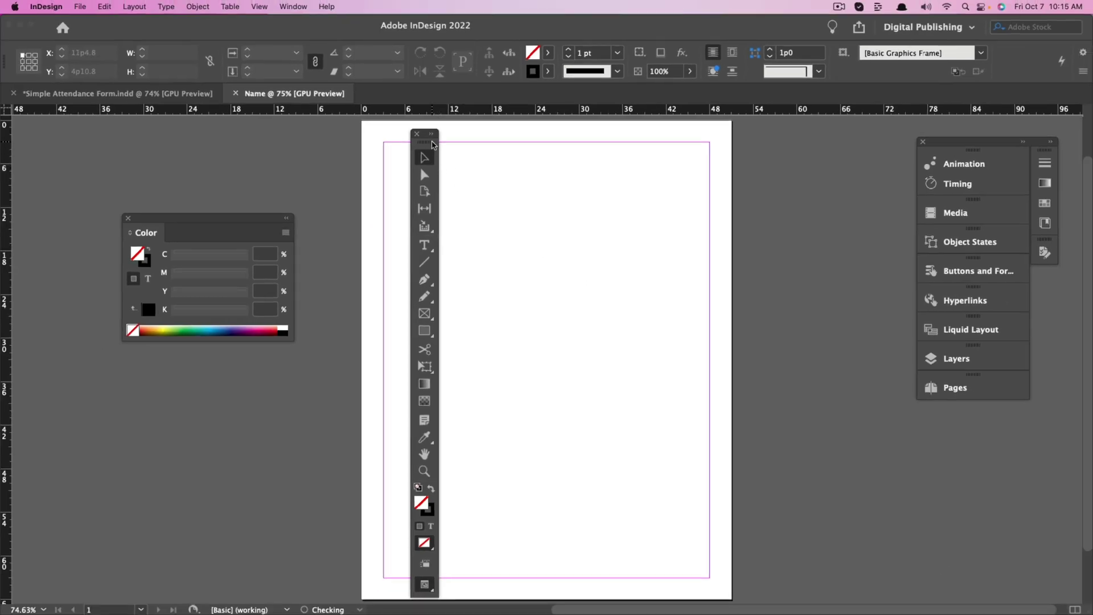
pyautogui.moveTo(424, 135); pyautogui.dragTo(334, 134)
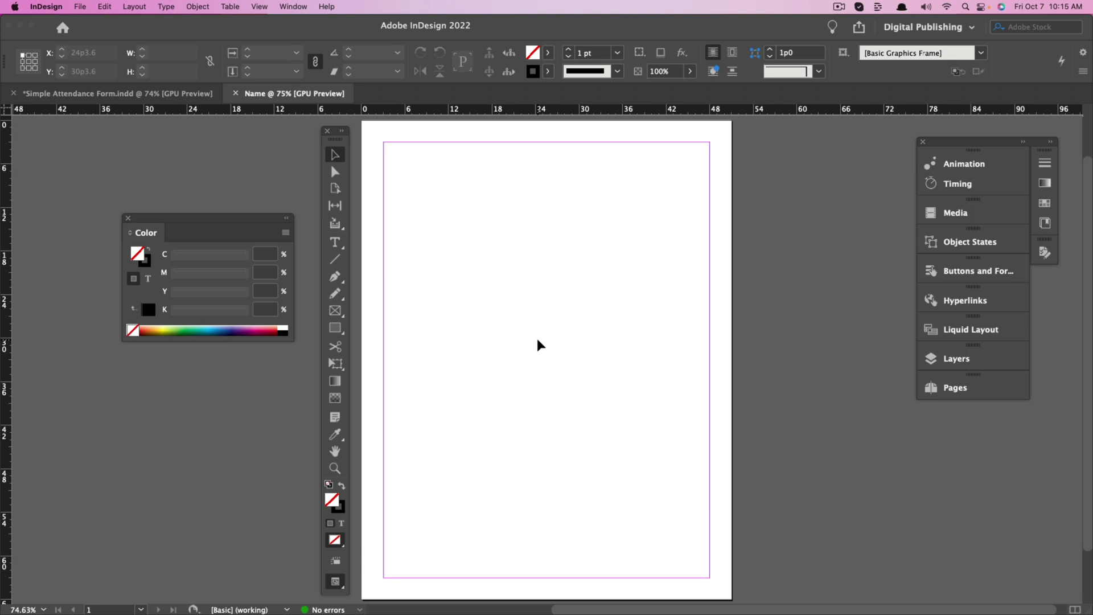
# Zoom the blank page in and out between 25% and 75%, ending at 50%.
pyautogui.press('super+minus')
pyautogui.press('super+equal')
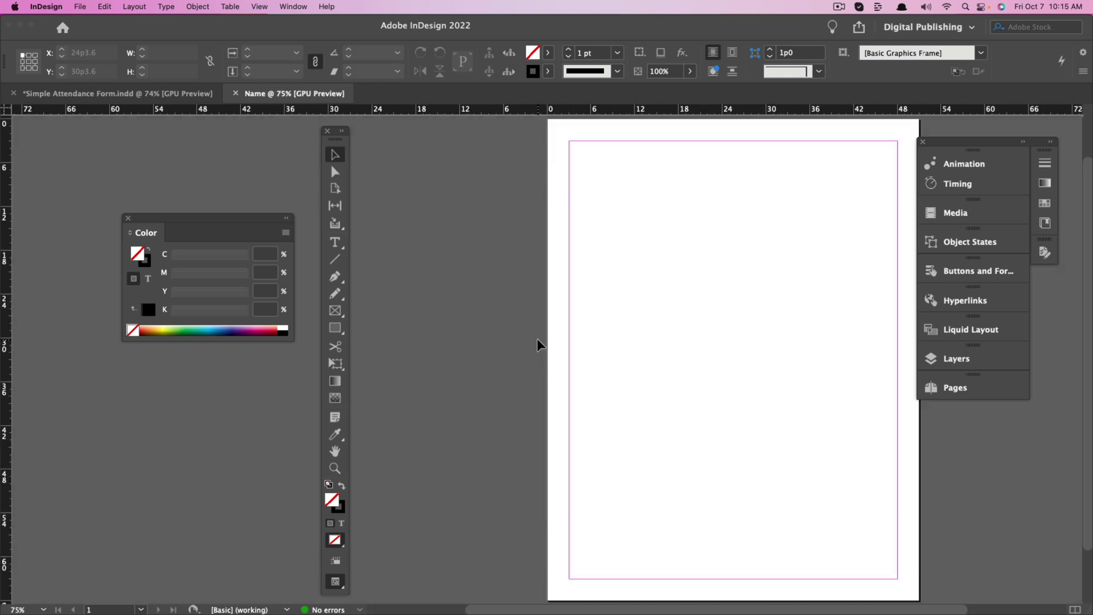
pyautogui.press('super+minus')
pyautogui.press('super+minus')
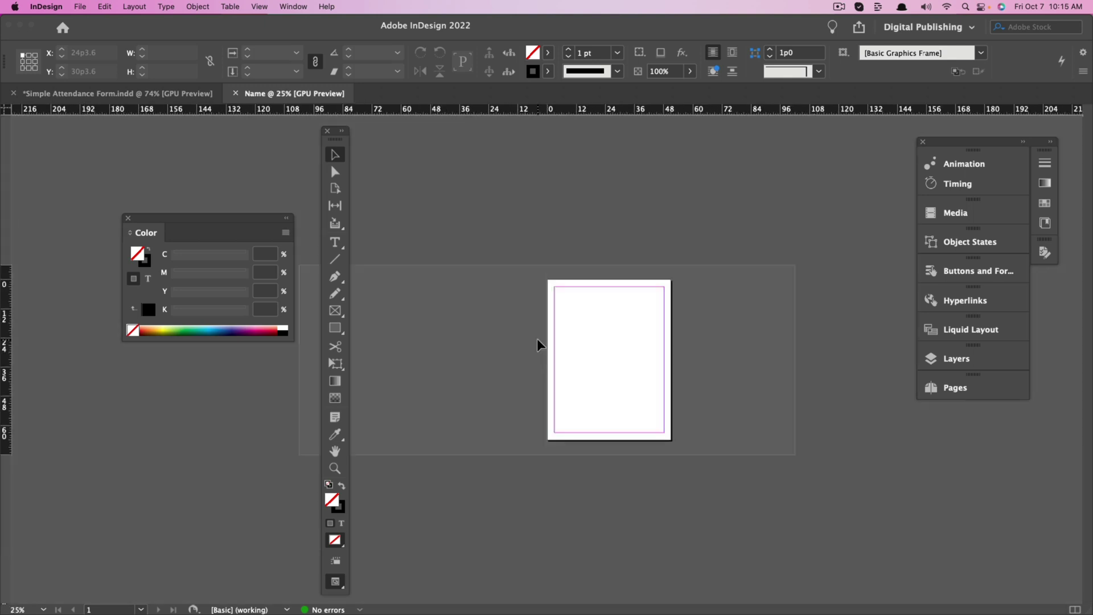
pyautogui.press('super+equal')
pyautogui.press('super+equal')
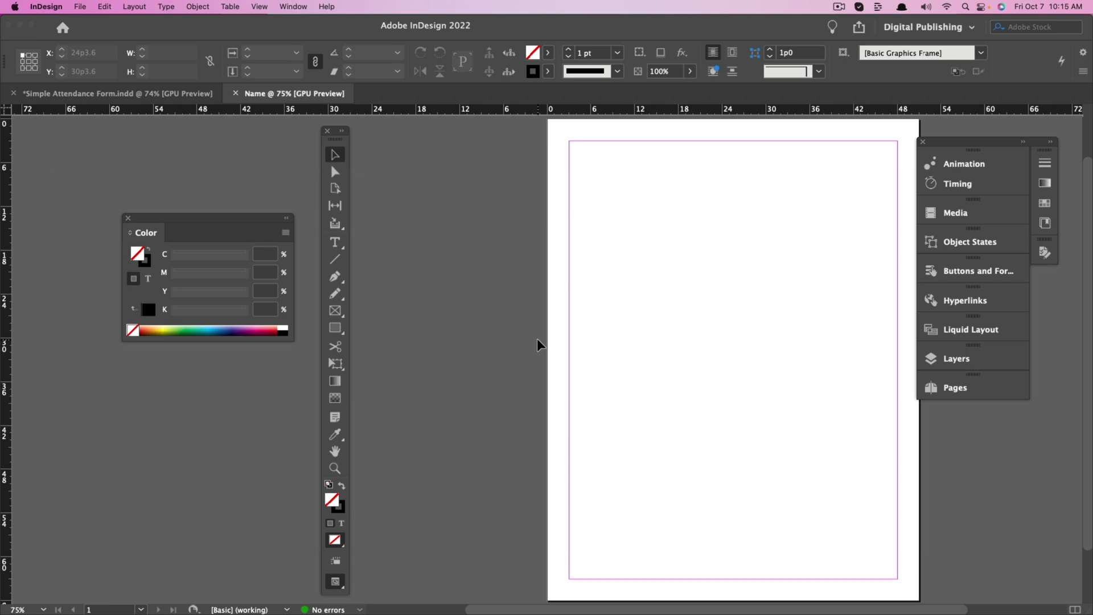
pyautogui.press('super+minus')
pyautogui.press('super+minus')
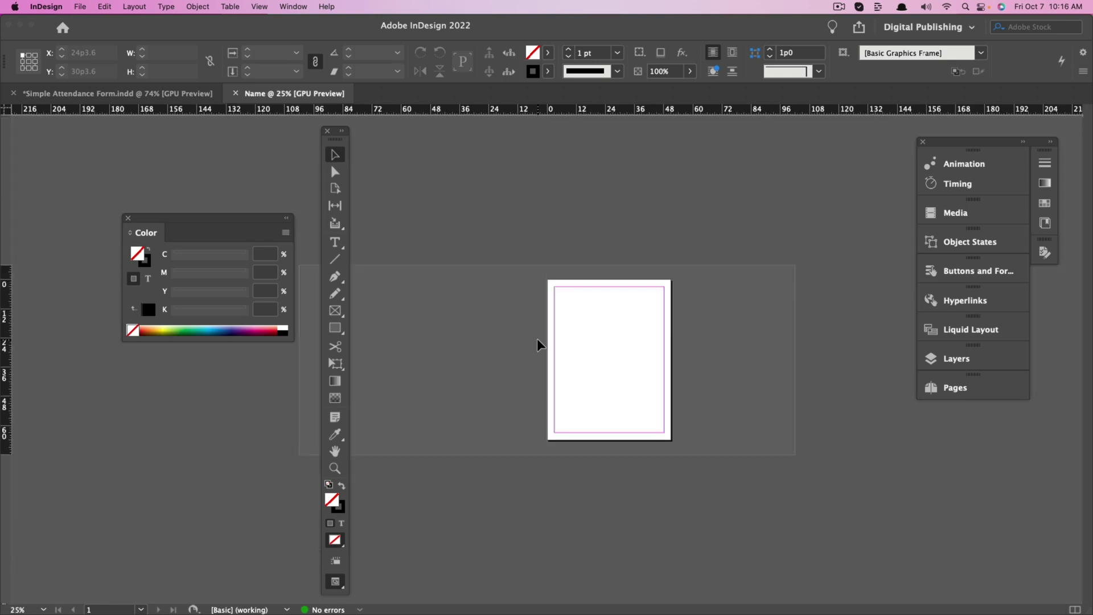
pyautogui.press('super+equal')
pyautogui.press('super+equal')
pyautogui.press('super+minus')
pyautogui.press('super+minus')
pyautogui.press('super+equal')
pyautogui.press('super+equal')
pyautogui.press('super+minus')
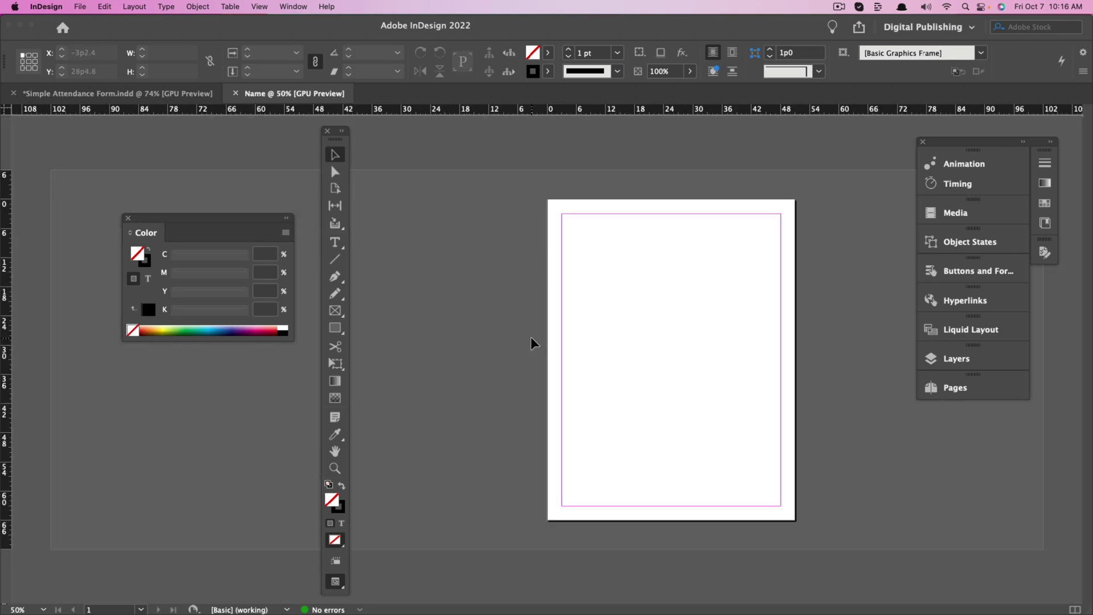
# Switch to the Simple Attendance Form document and look over its pages, returning to page 1.
pyautogui.press('h')
pyautogui.click(126, 91)
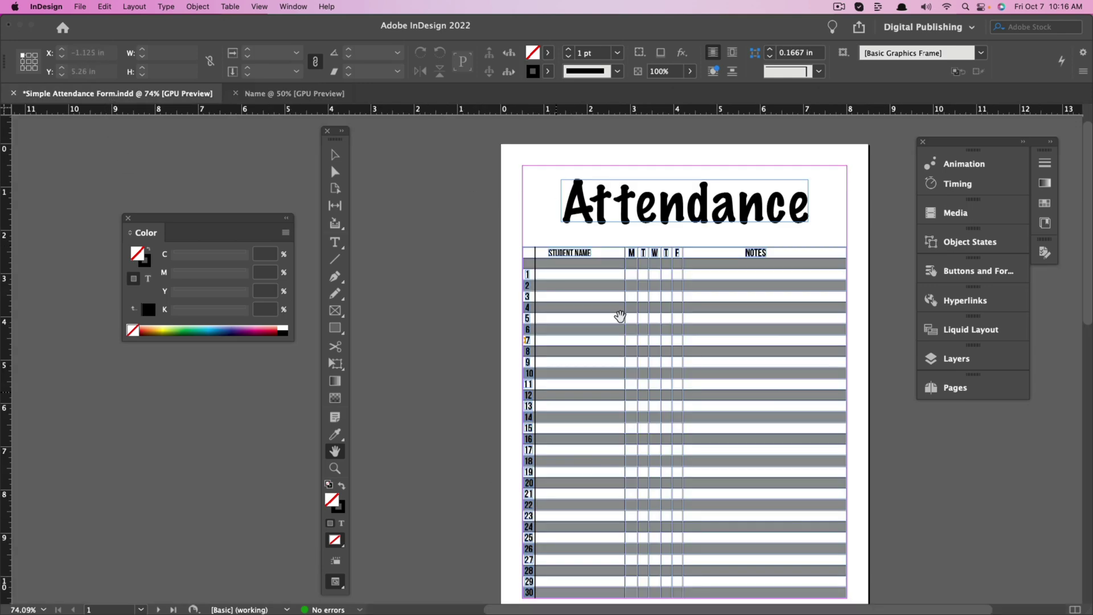
pyautogui.hscroll(-5, 569, 393)
pyautogui.scroll(-1, 570, 393)
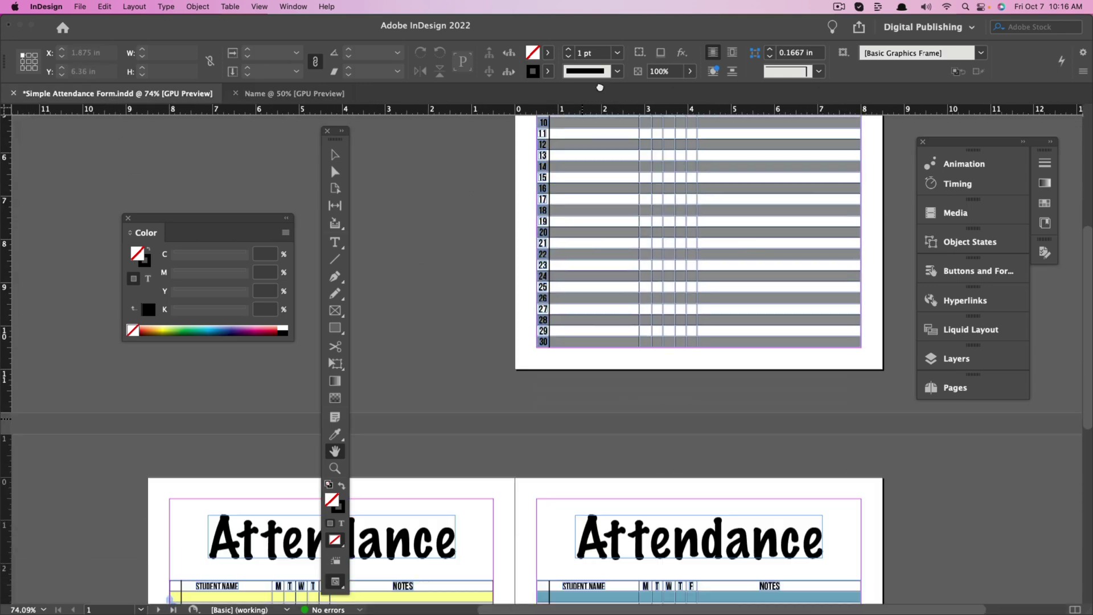
pyautogui.scroll(-5, 1044, 431)
pyautogui.hscroll(5, 543, 419)
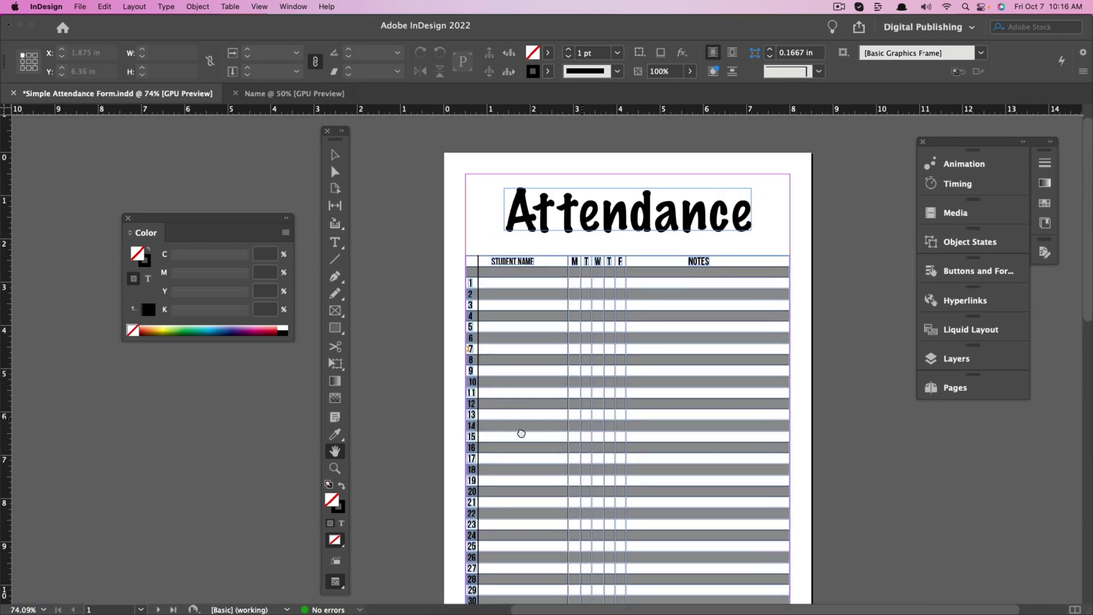
pyautogui.moveTo(542, 419)
pyautogui.mouseDown()
pyautogui.moveTo(542, 381)
pyautogui.moveTo(549, 410)
pyautogui.mouseUp()
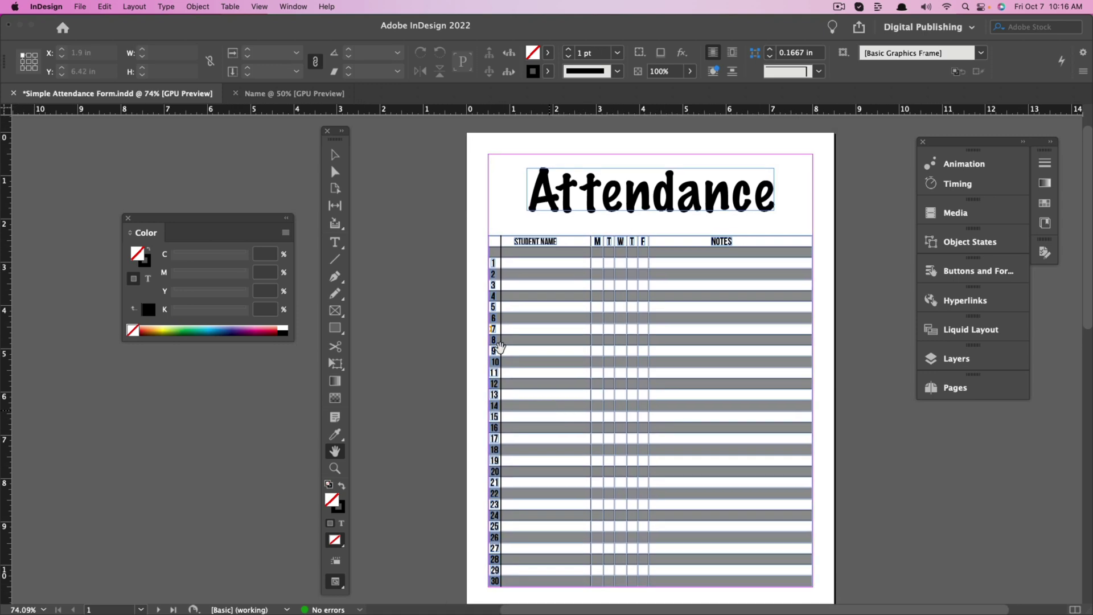
pyautogui.click(329, 154)
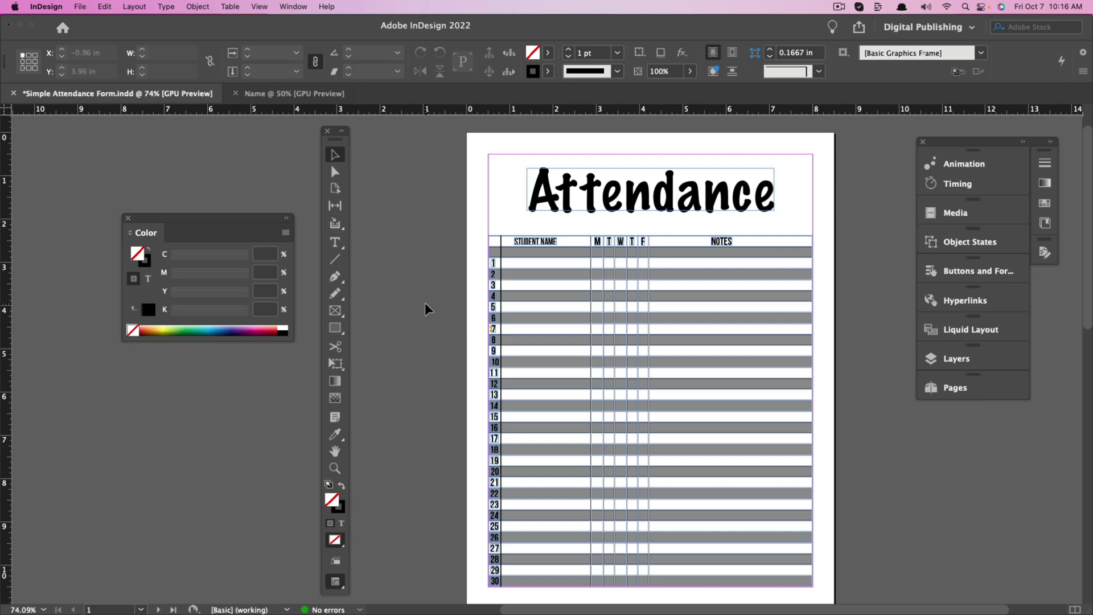
pyautogui.scroll(-10, 426, 310)
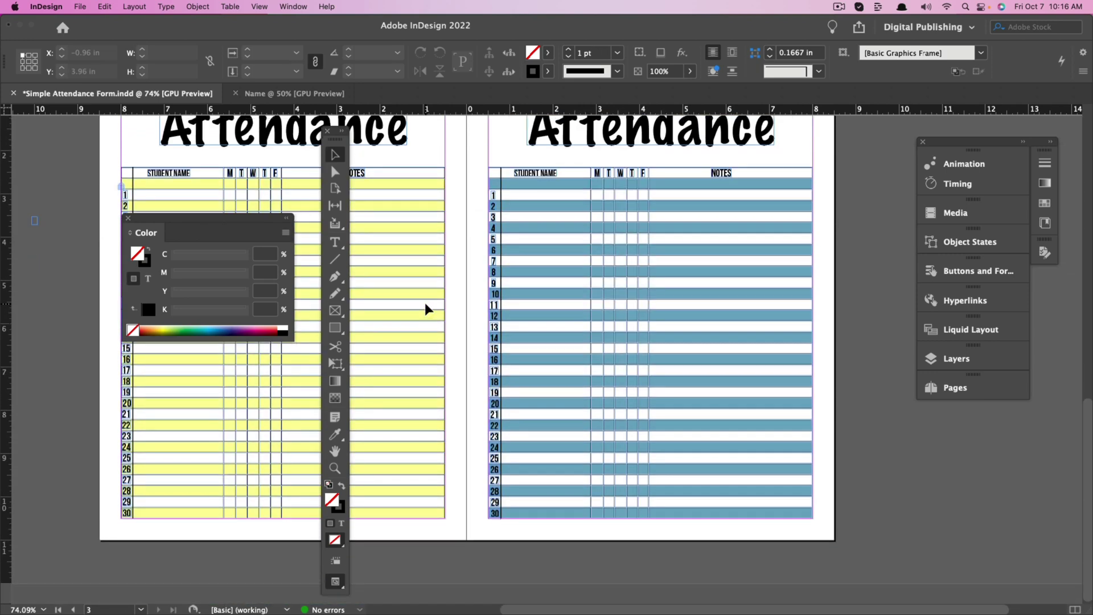
pyautogui.scroll(10, 426, 309)
pyautogui.scroll(-1, 428, 308)
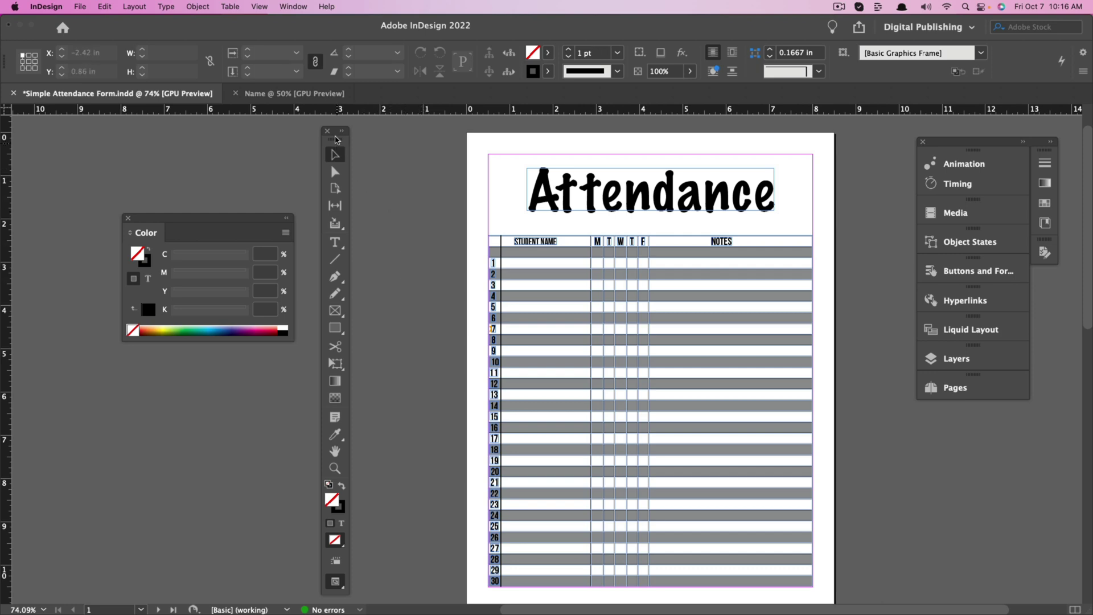
# Switch to the Essentials workspace and arrange the floating Tools, Properties and Layers panels beside the page.
pyautogui.moveTo(335, 140); pyautogui.dragTo(424, 143)
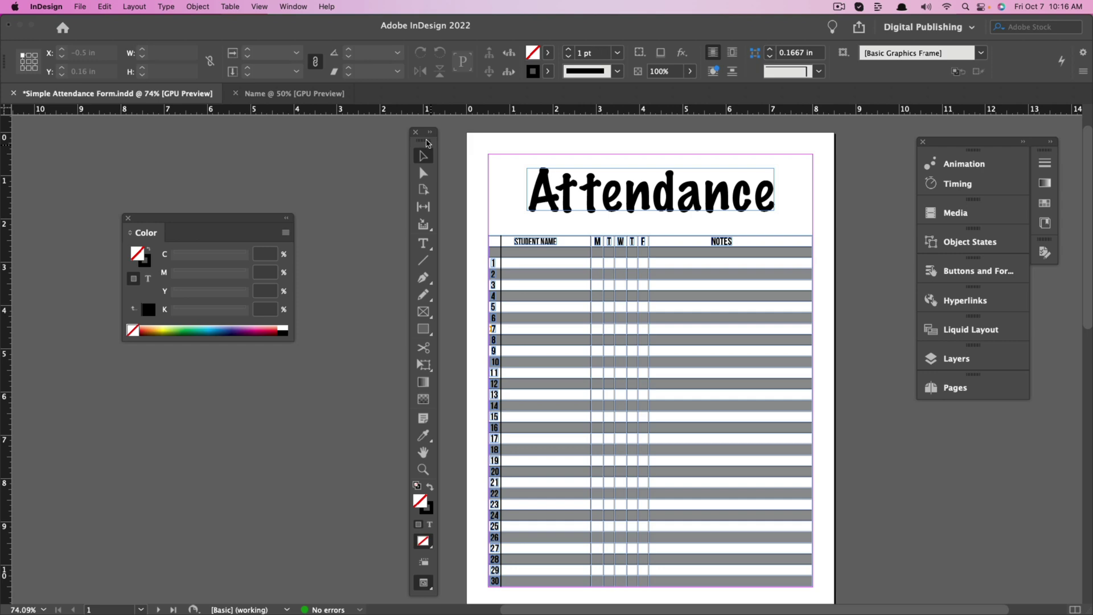
pyautogui.moveTo(428, 143); pyautogui.dragTo(380, 150)
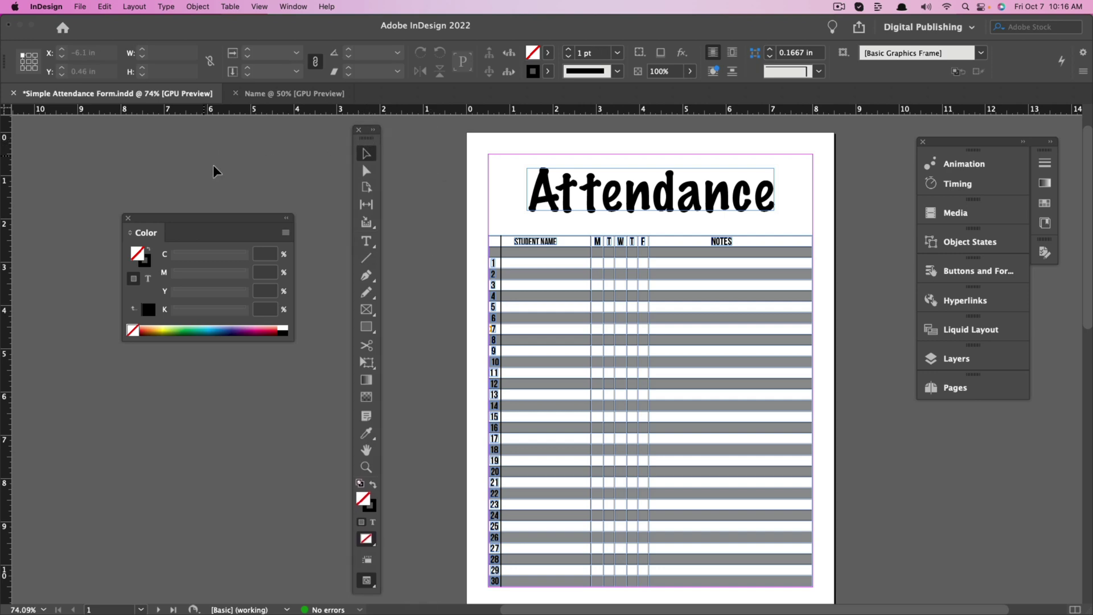
pyautogui.click(291, 7)
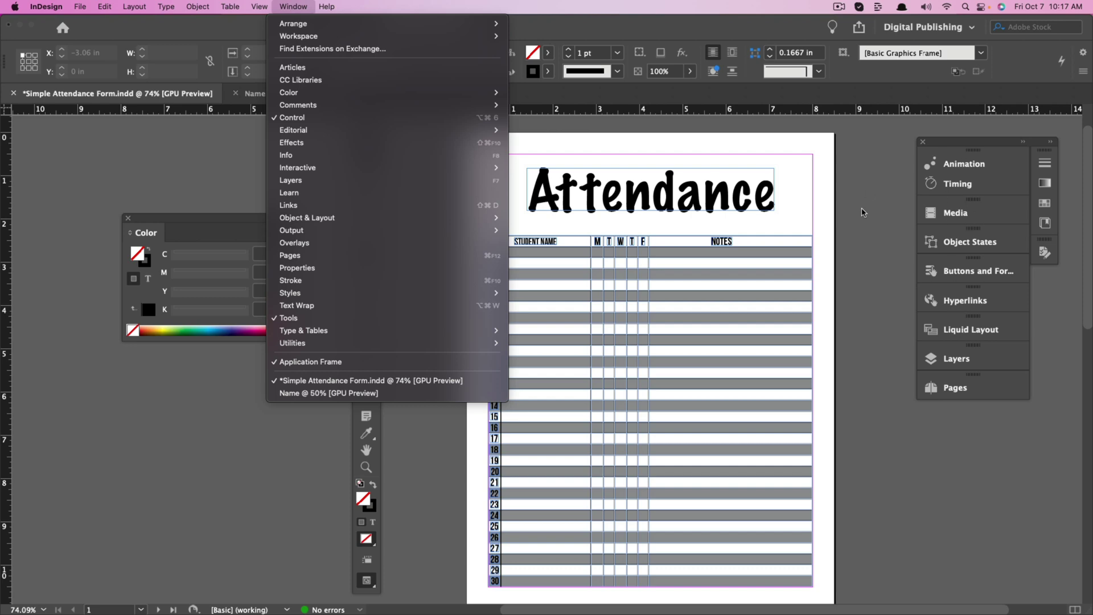
pyautogui.moveTo(334, 39)
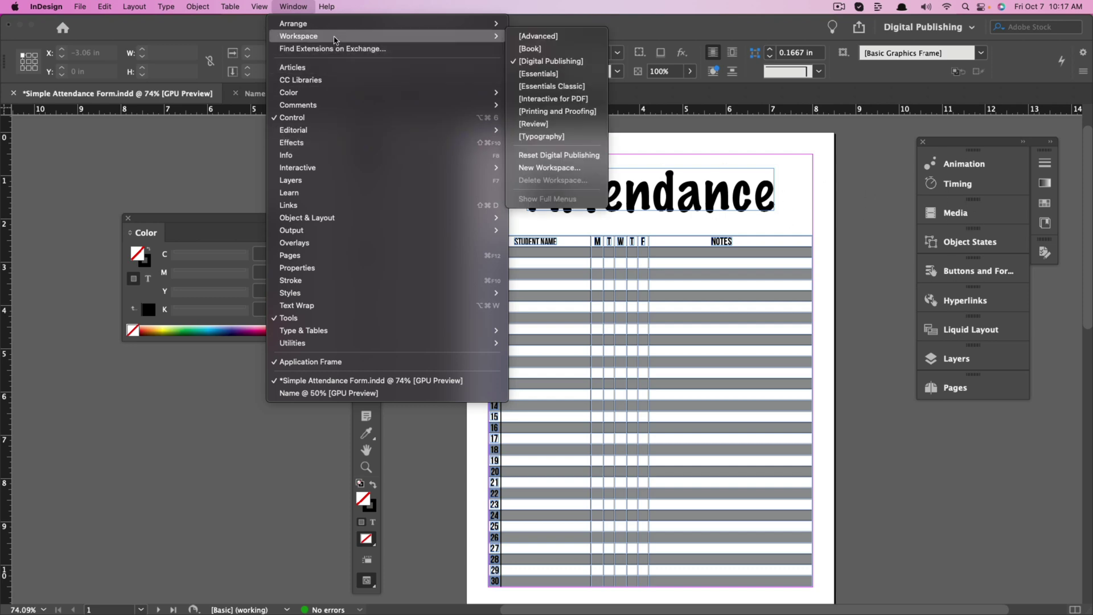
pyautogui.click(538, 74)
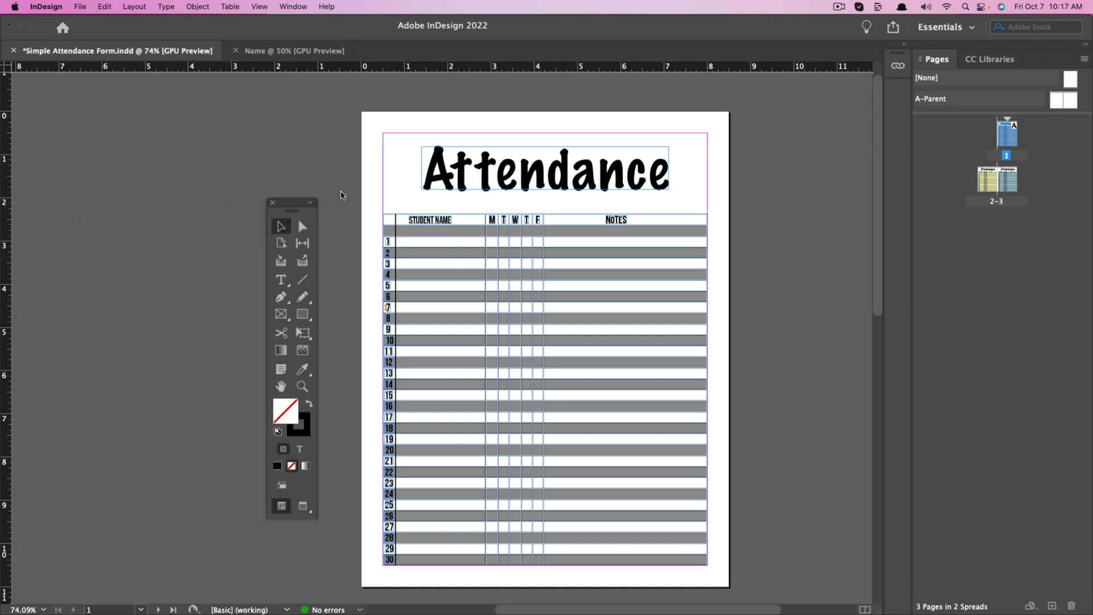
pyautogui.moveTo(287, 227); pyautogui.dragTo(296, 182)
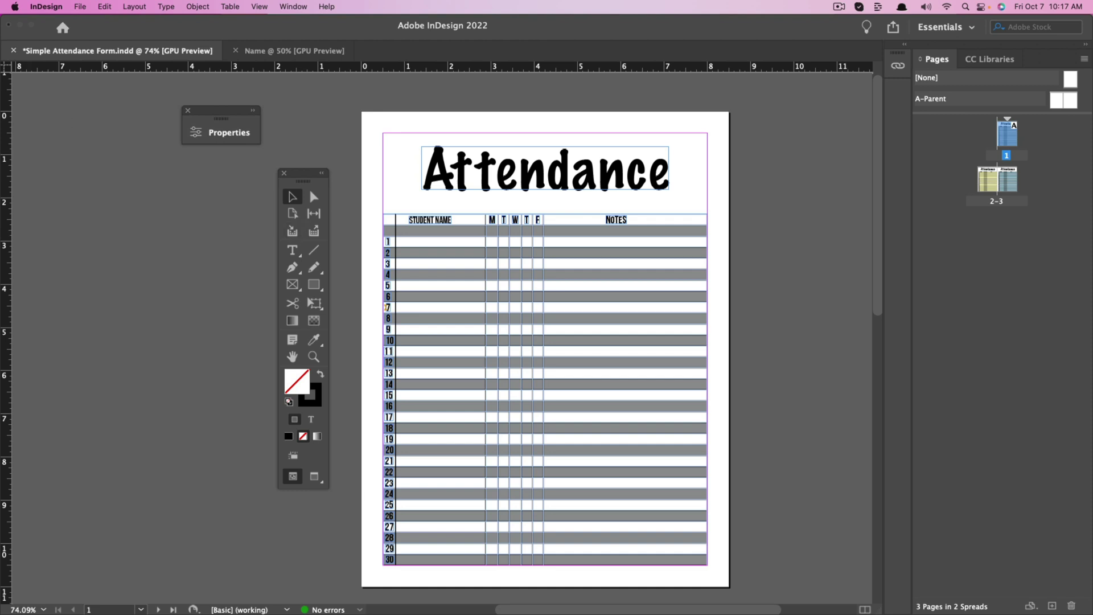
pyautogui.moveTo(202, 114); pyautogui.dragTo(201, 172)
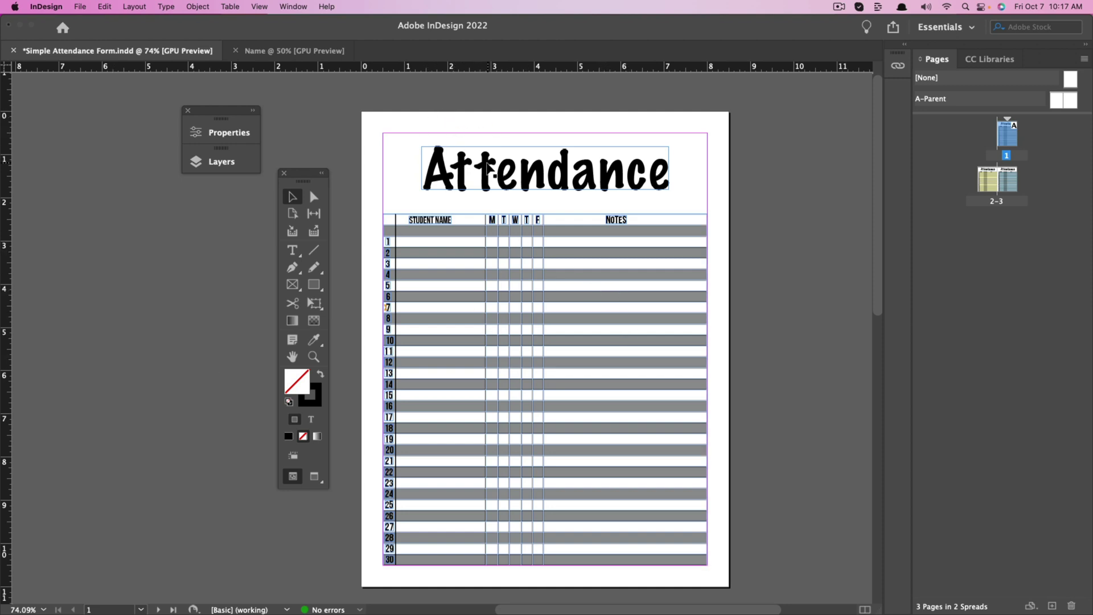
# Try moving the Attendance title down over the middle of the table, to about X 1.39 in and Y 5.01 in, and undo the move.
pyautogui.moveTo(490, 167)
pyautogui.mouseDown()
pyautogui.moveTo(473, 167)
pyautogui.moveTo(491, 169)
pyautogui.mouseUp()
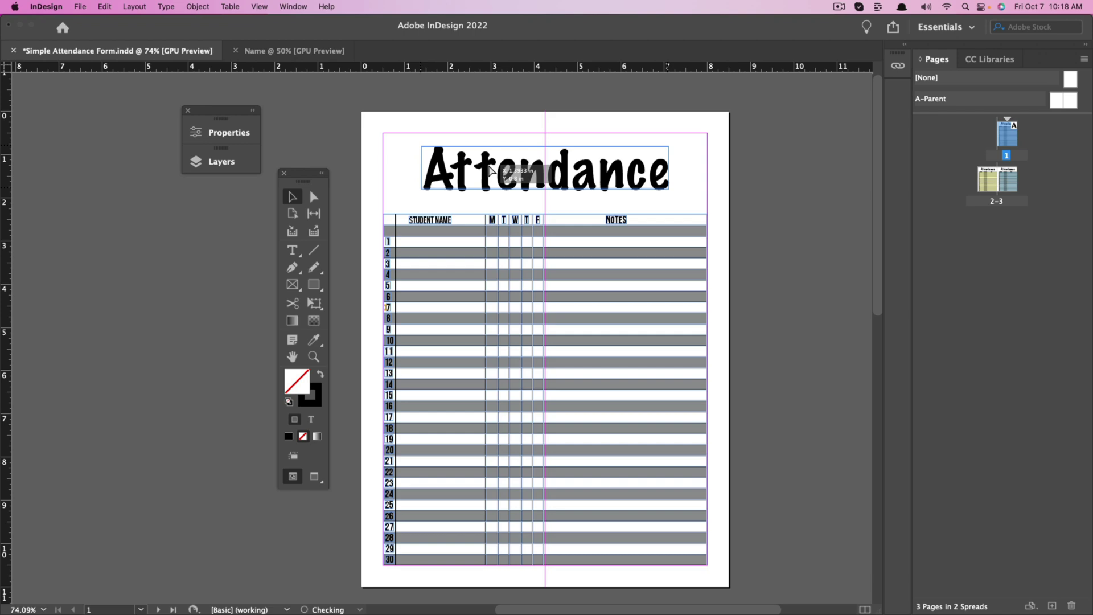
pyautogui.moveTo(491, 170); pyautogui.dragTo(490, 179)
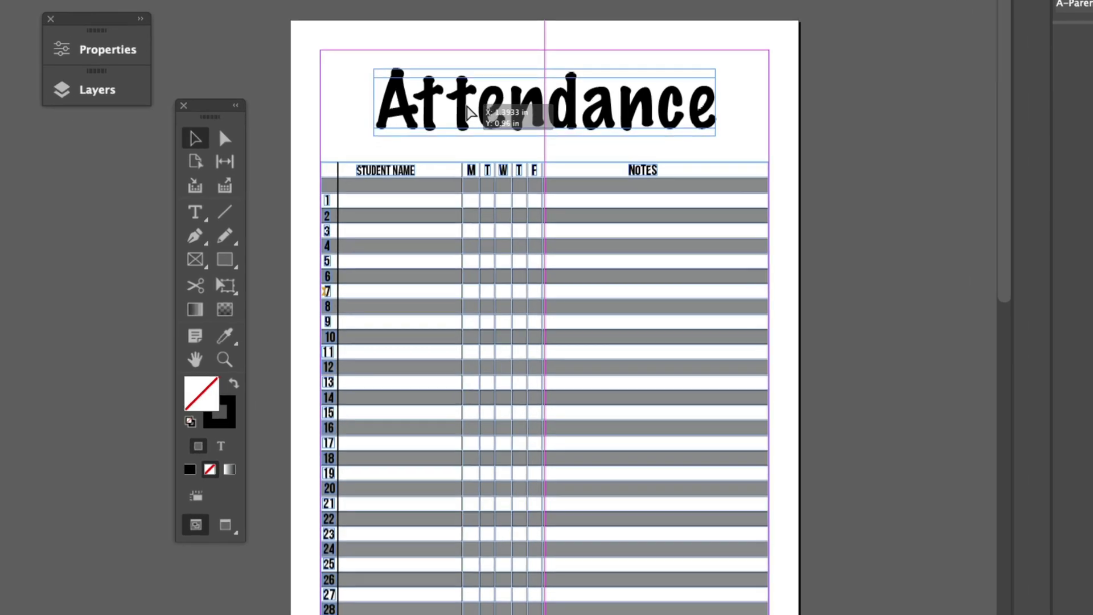
pyautogui.moveTo(467, 107); pyautogui.dragTo(470, 354)
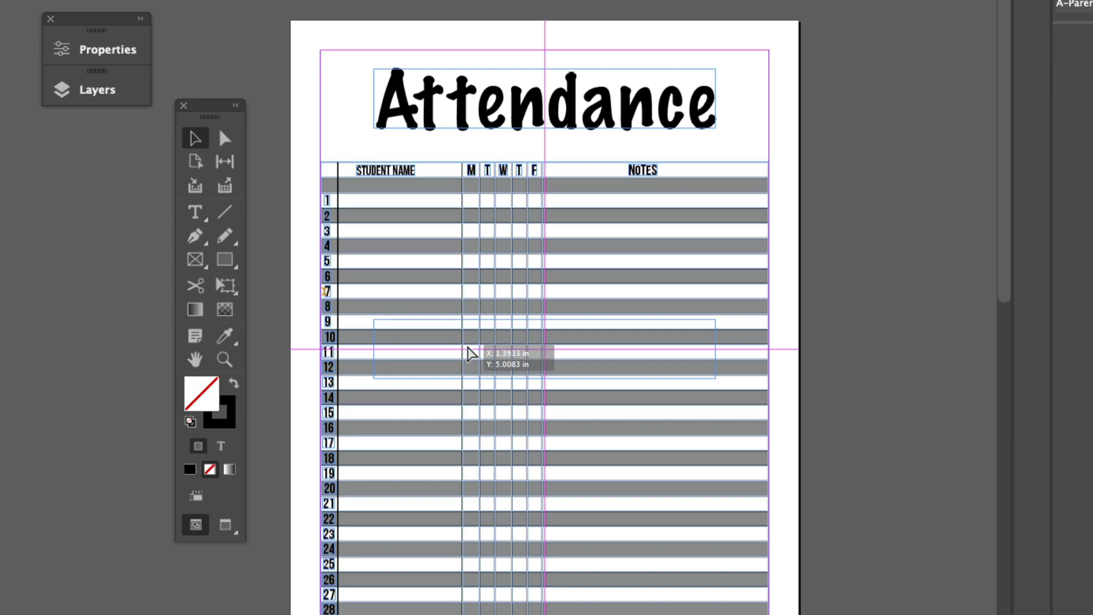
pyautogui.moveTo(470, 354); pyautogui.dragTo(470, 354)
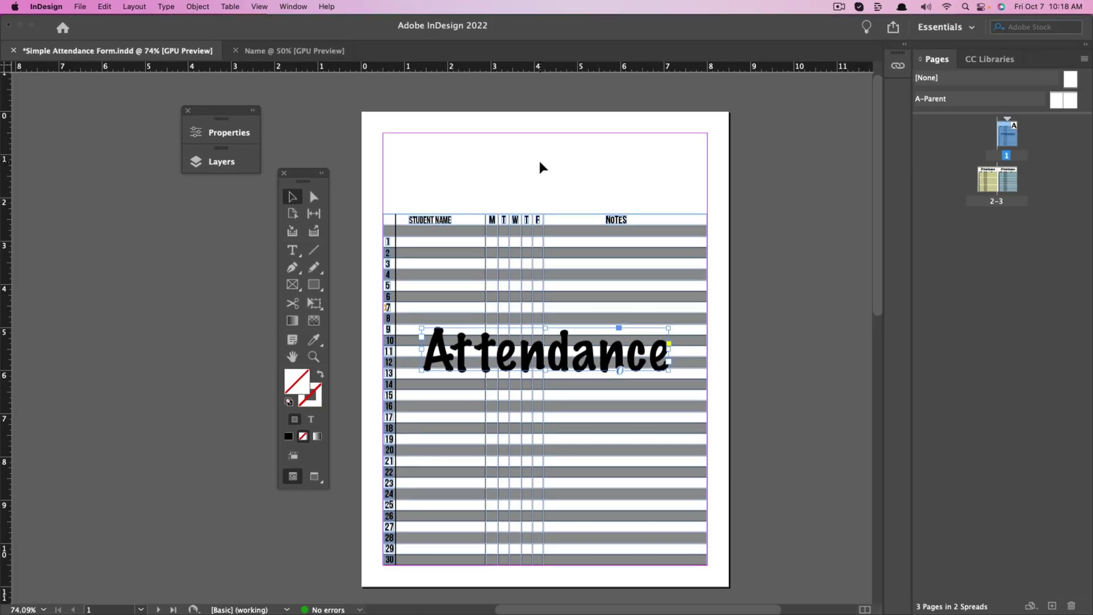
pyautogui.press('super+z')
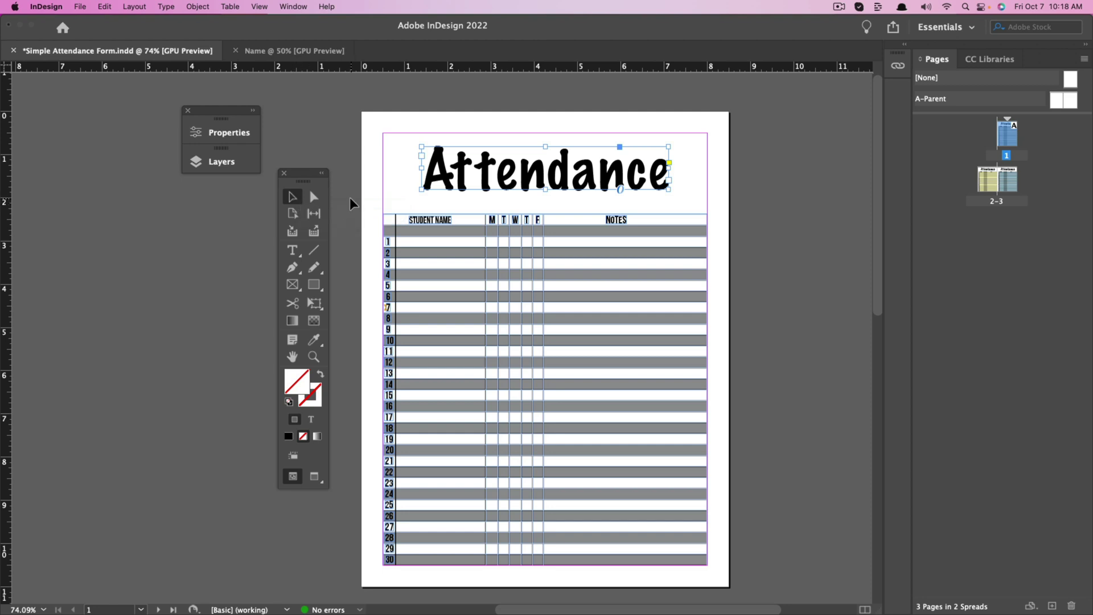
# Pan the page with the Hand tool, and nudge the Attendance title with the Selection and Direct Selection tools.
pyautogui.press('h')
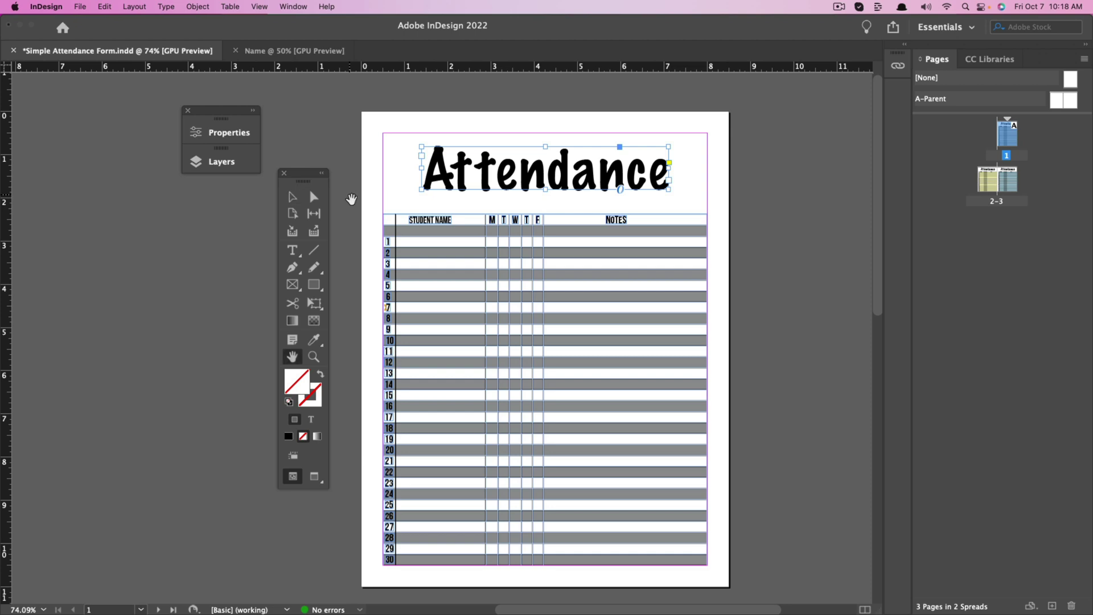
pyautogui.moveTo(348, 193); pyautogui.dragTo(495, 265)
pyautogui.press('v')
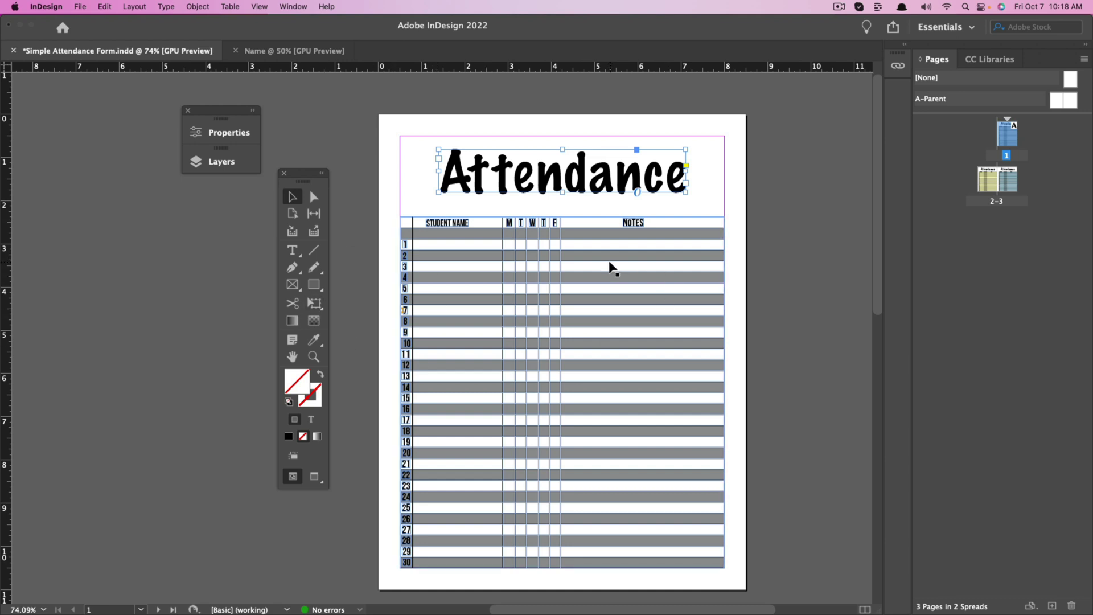
pyautogui.moveTo(544, 178); pyautogui.dragTo(548, 184)
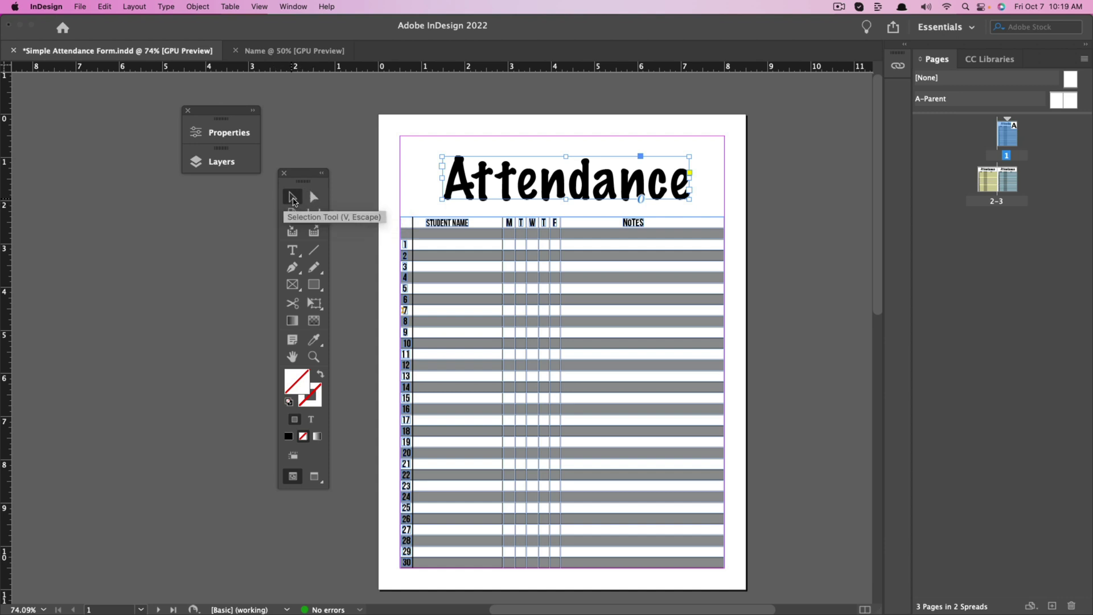
pyautogui.click(313, 200)
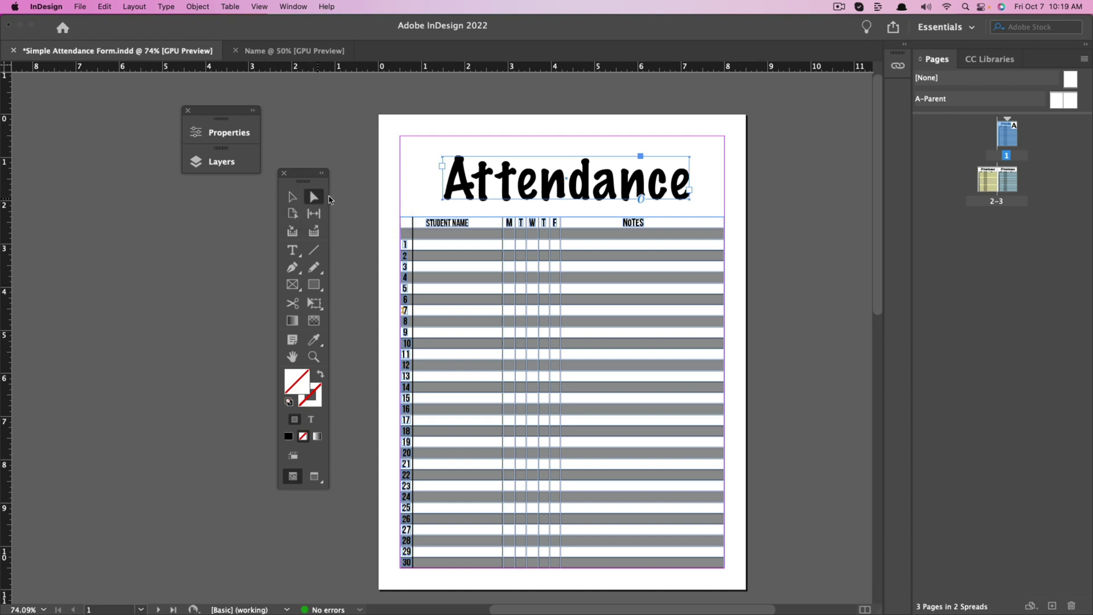
pyautogui.moveTo(465, 186); pyautogui.dragTo(459, 188)
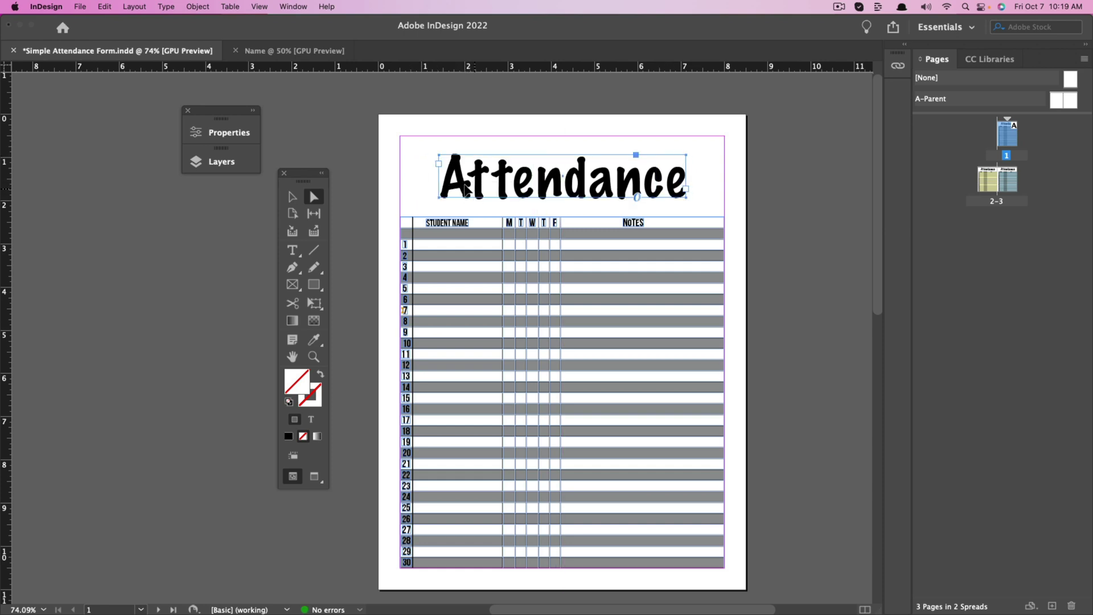
# Place the text cursor in the Attendance title, return to the Selection tool and centre the title horizontally above the table.
pyautogui.press('t')
pyautogui.click(476, 182)
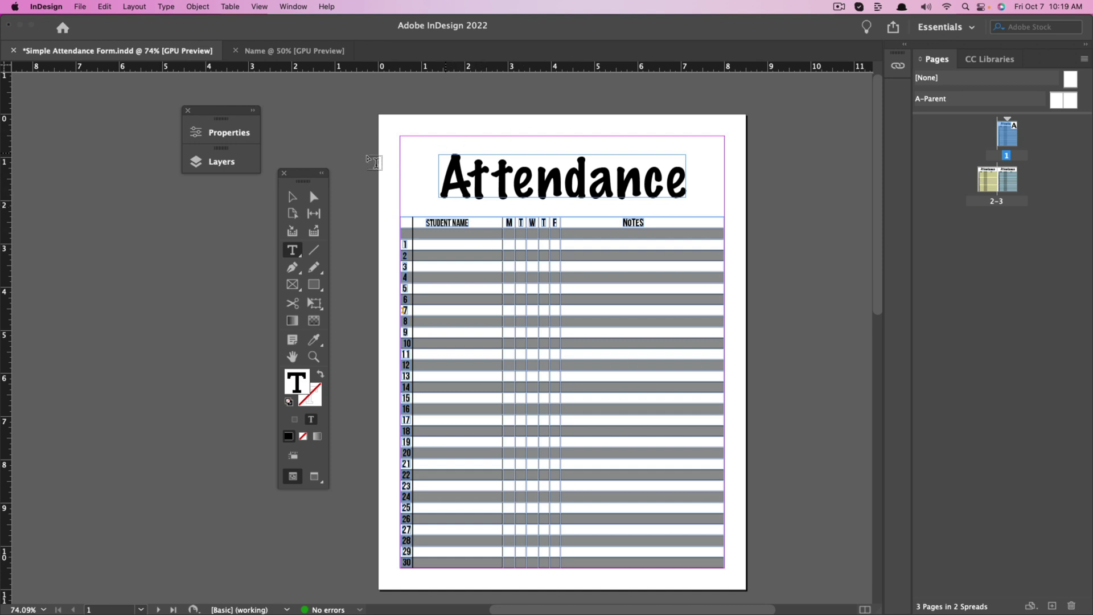
pyautogui.click(292, 197)
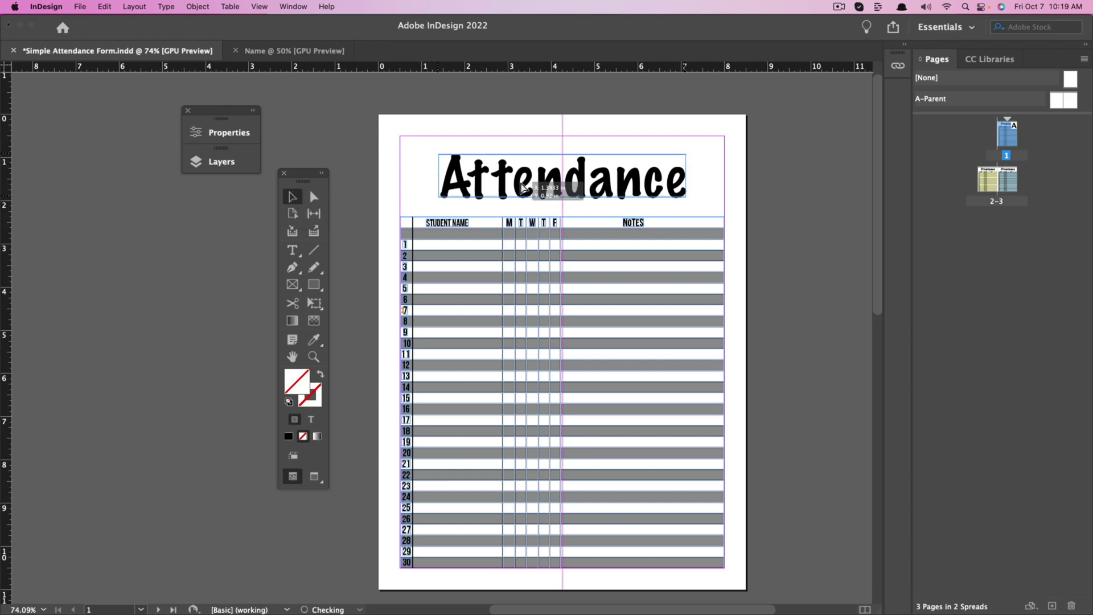
pyautogui.moveTo(535, 199); pyautogui.dragTo(535, 199)
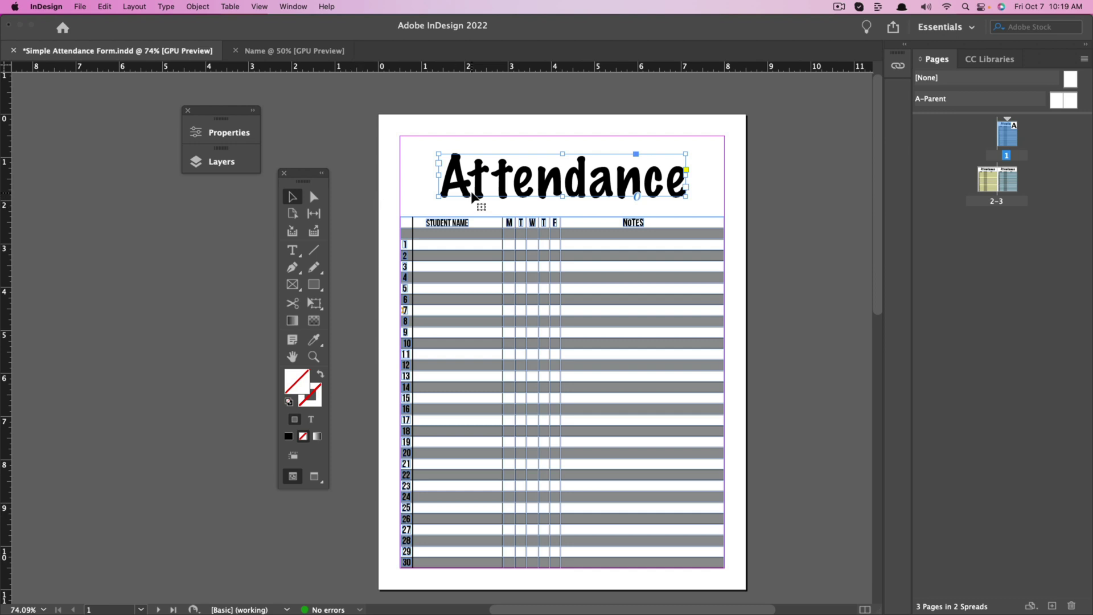
# Move the Attendance title to the margin's upper-left corner, scale it to about 5.9 in wide and recentre it above the table.
pyautogui.moveTo(481, 188); pyautogui.dragTo(452, 176)
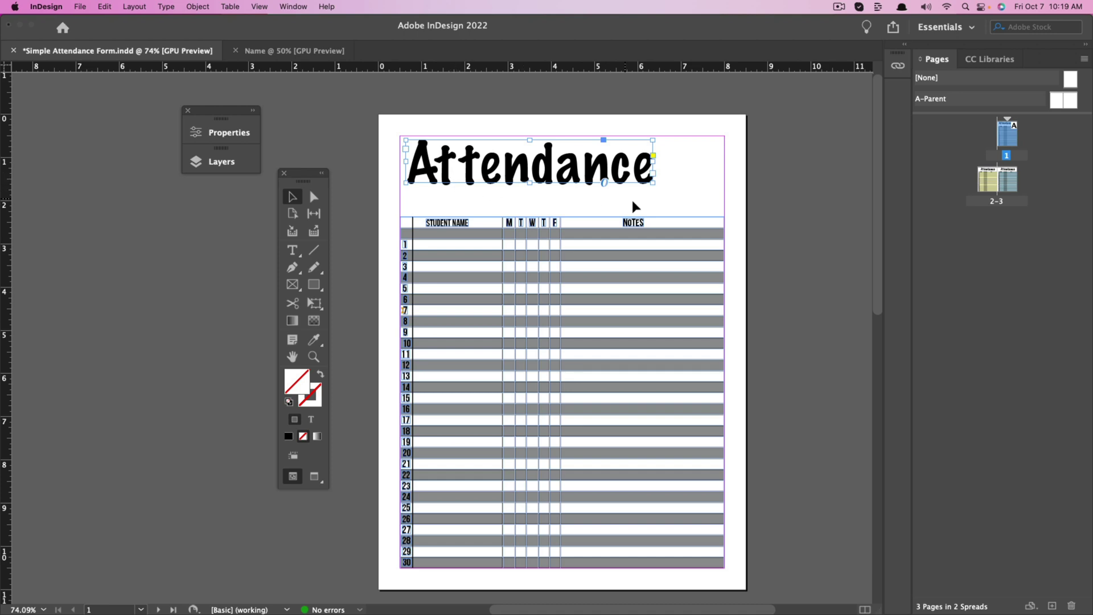
pyautogui.moveTo(655, 184); pyautogui.dragTo(616, 189)
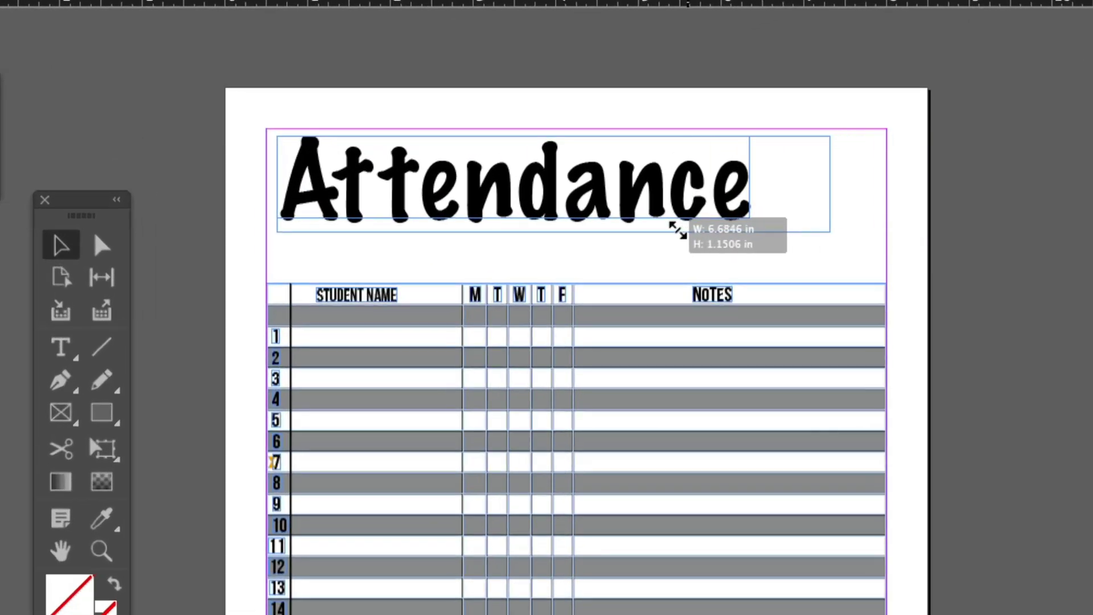
pyautogui.moveTo(678, 231); pyautogui.dragTo(654, 251)
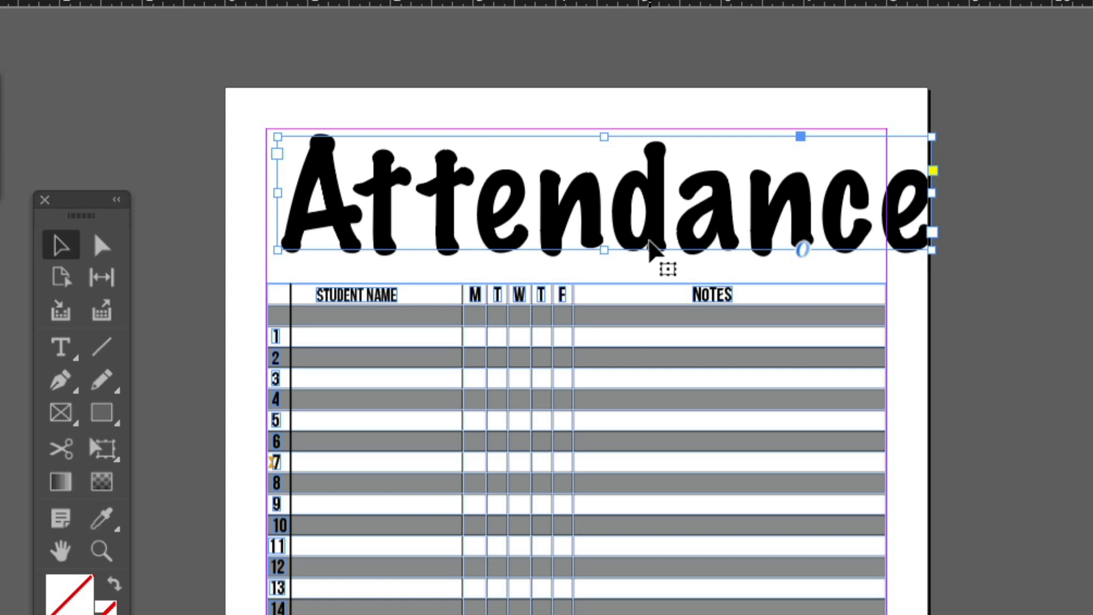
pyautogui.moveTo(932, 250); pyautogui.dragTo(762, 214)
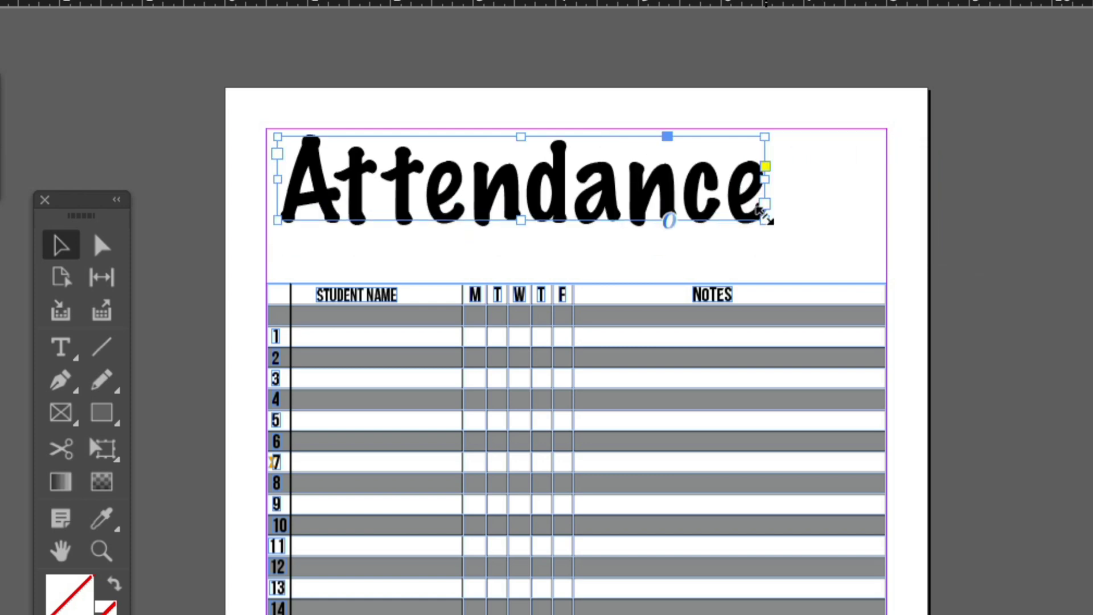
pyautogui.moveTo(530, 221); pyautogui.dragTo(565, 222)
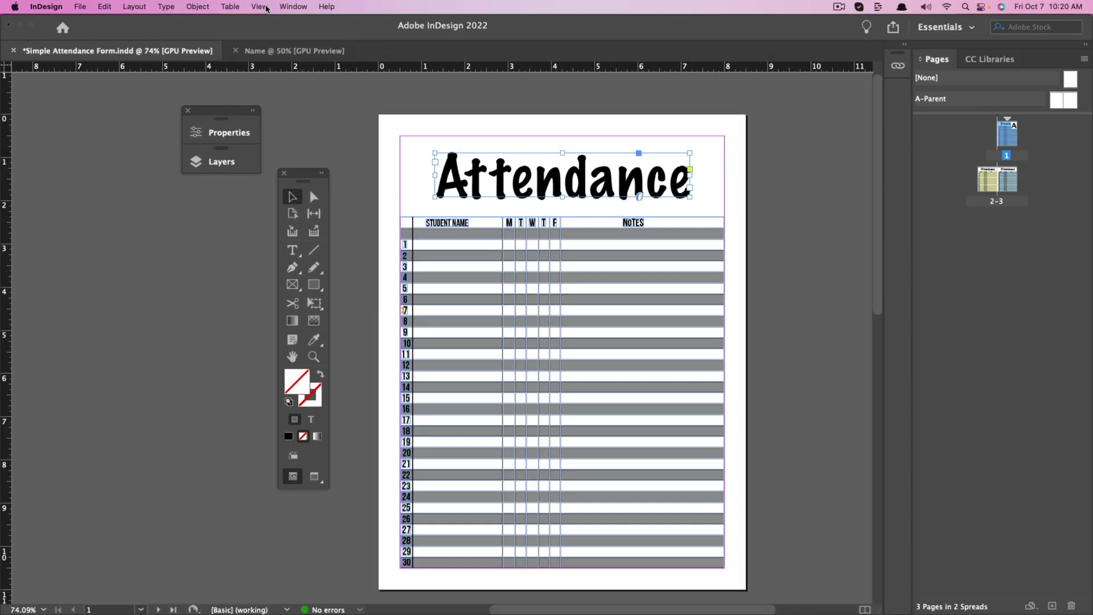
# Turn on Overprint Preview for the attendance form and deselect the title.
pyautogui.click(261, 7)
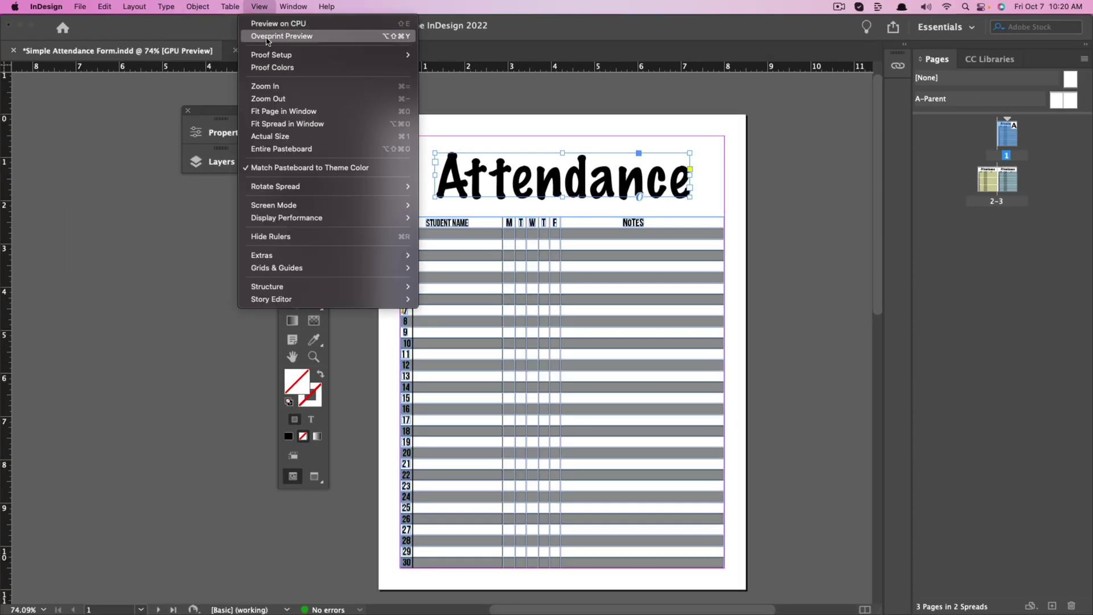
pyautogui.click(283, 36)
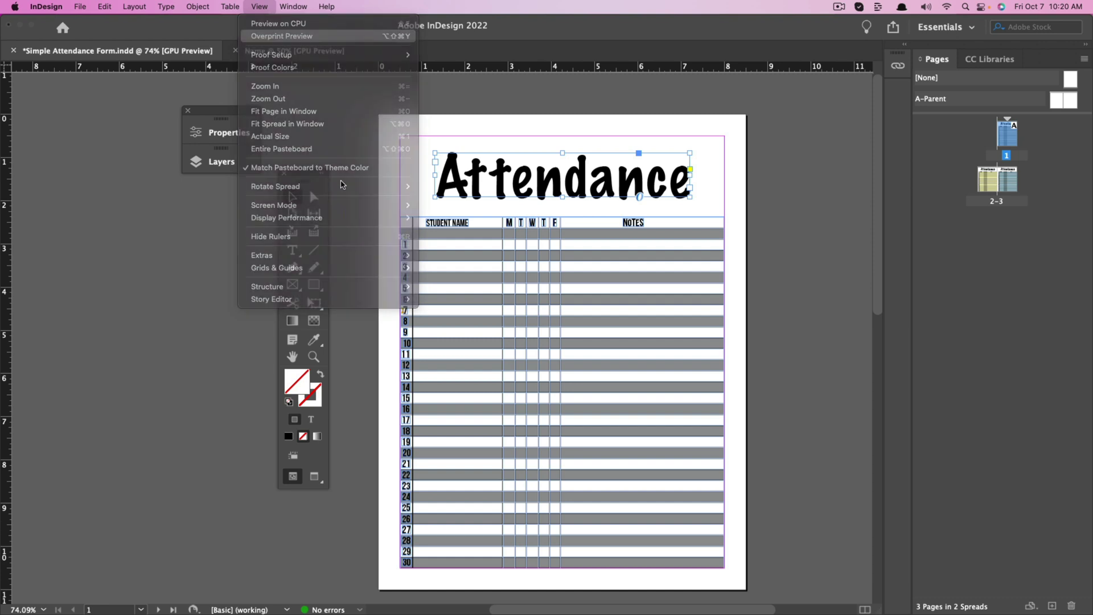
pyautogui.click(348, 194)
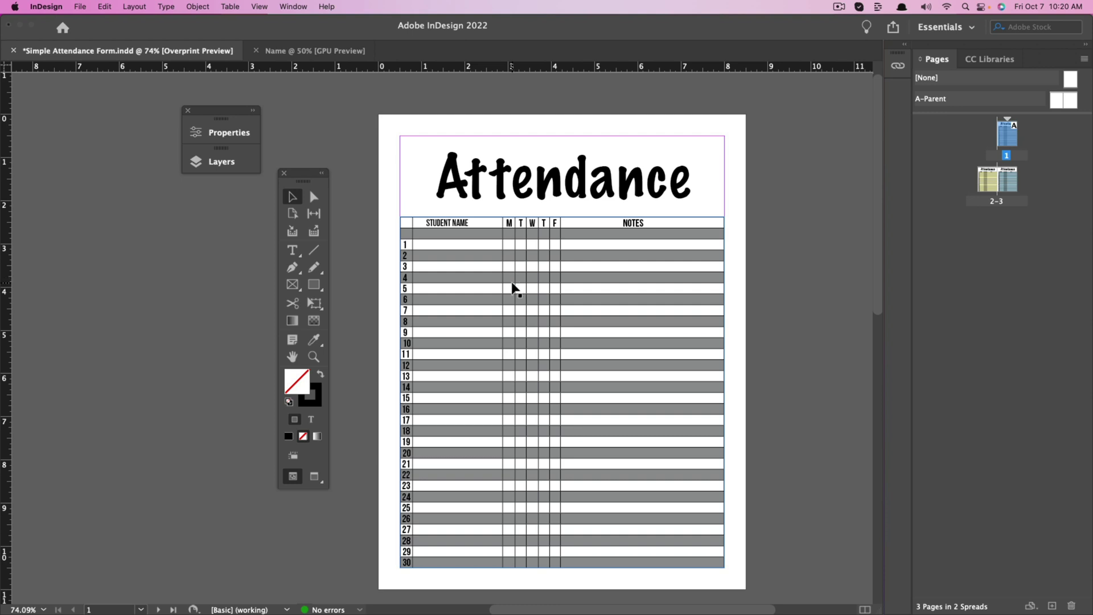
# Try enlarging page 1 from its upper-left corner with the Page tool, and undo the change.
pyautogui.click(294, 218)
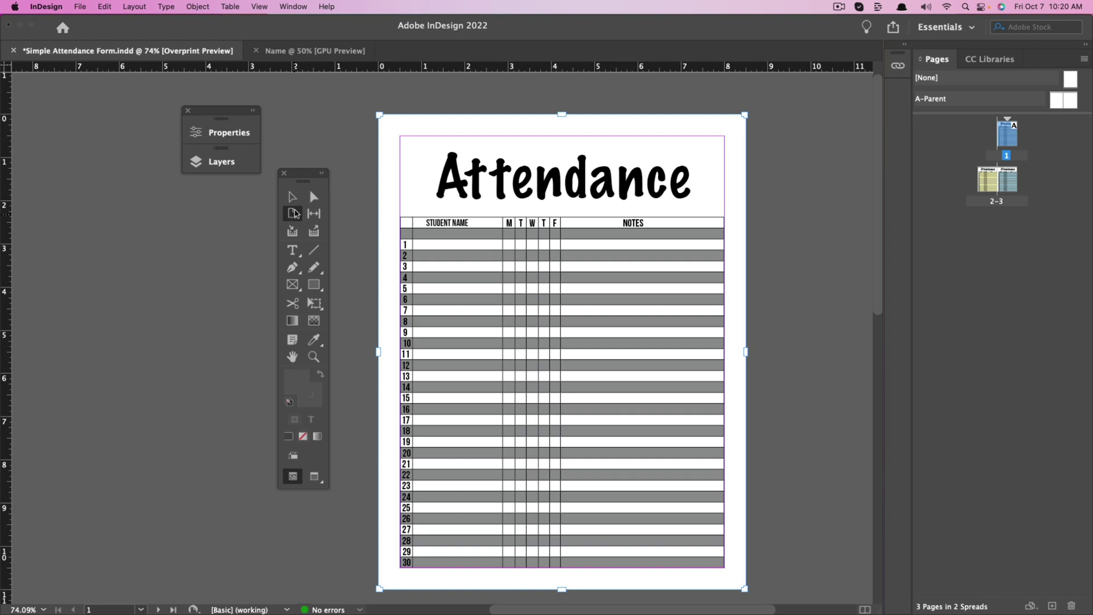
pyautogui.moveTo(380, 116); pyautogui.dragTo(350, 90)
pyautogui.press('super+z')
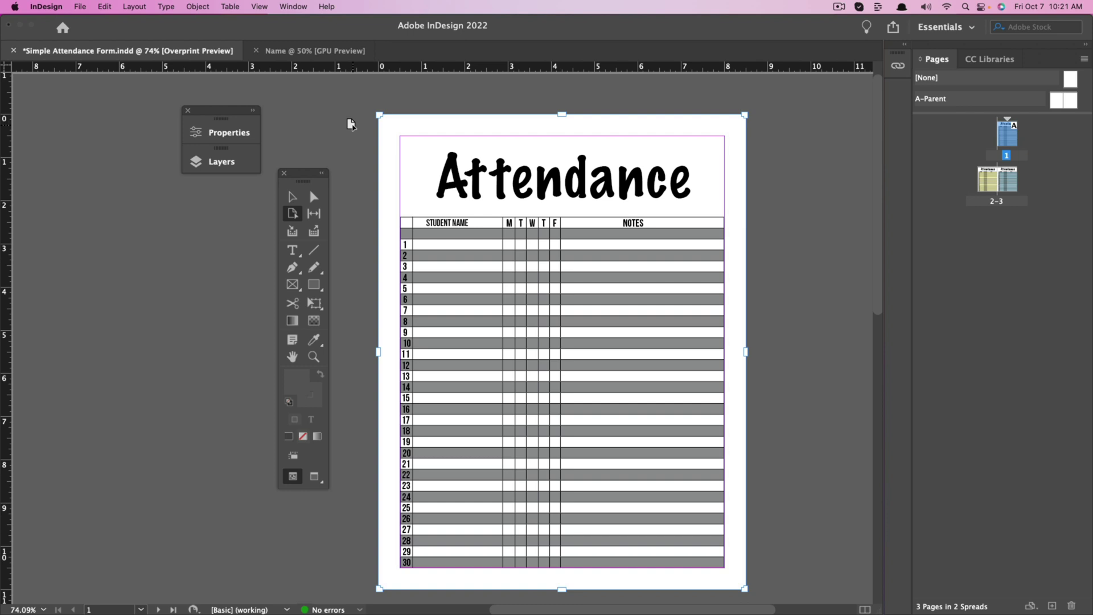
pyautogui.click(292, 215)
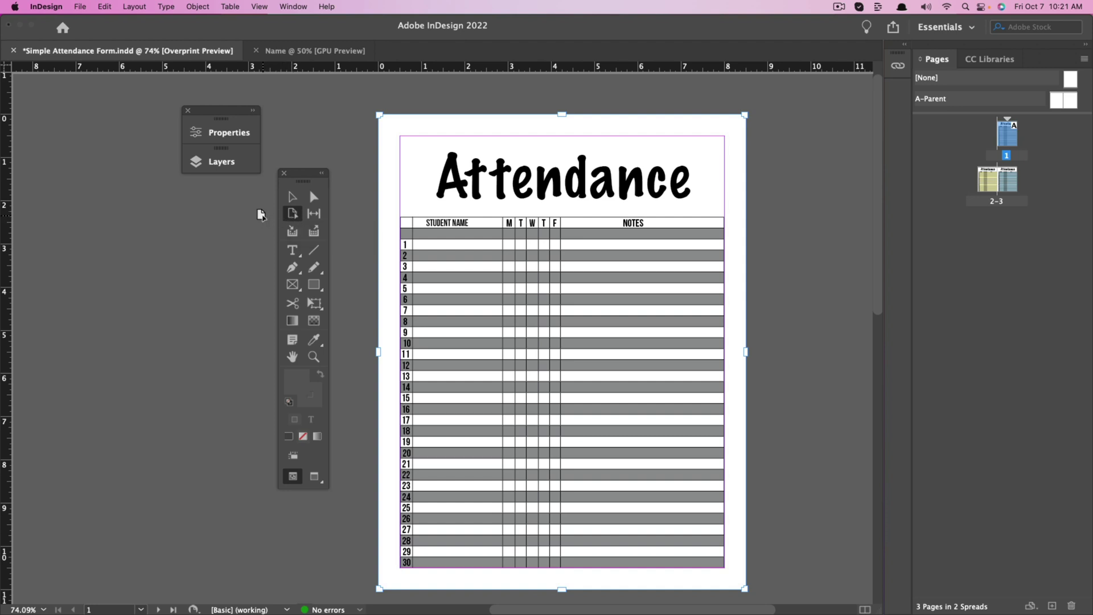
# Look over the page commands, hide and reshow the Pages panel, and detach it as a floating panel beside the page.
pyautogui.click(130, 8)
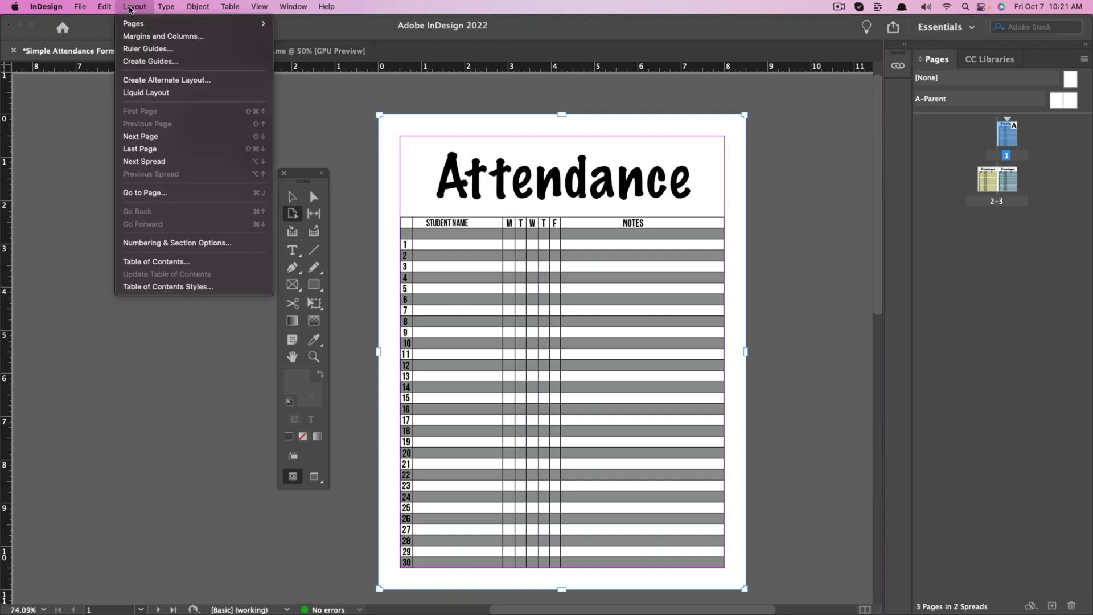
pyautogui.moveTo(139, 24)
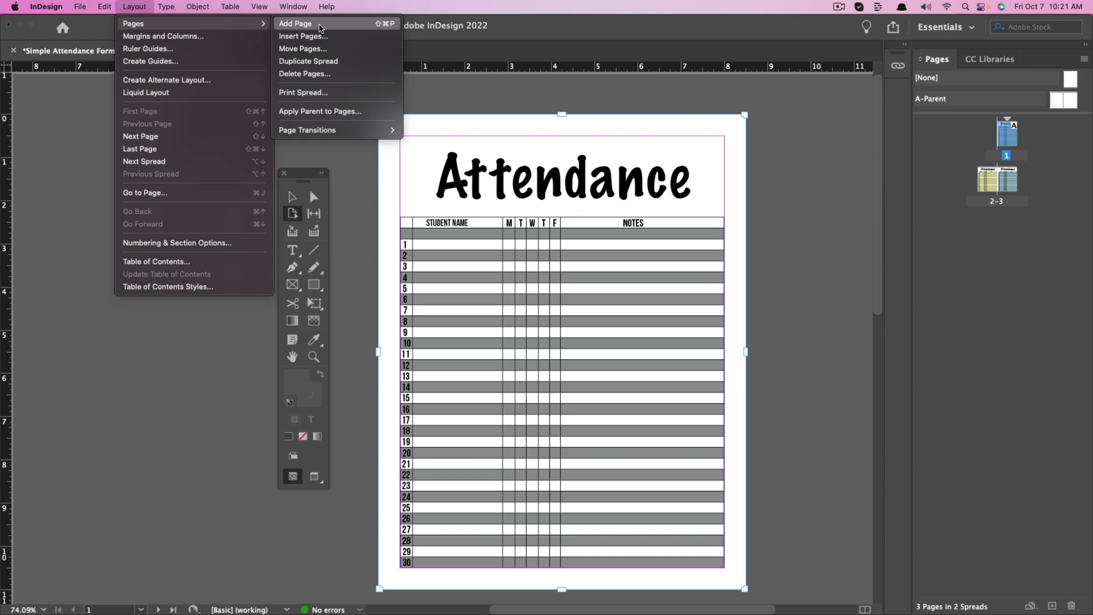
pyautogui.click(299, 8)
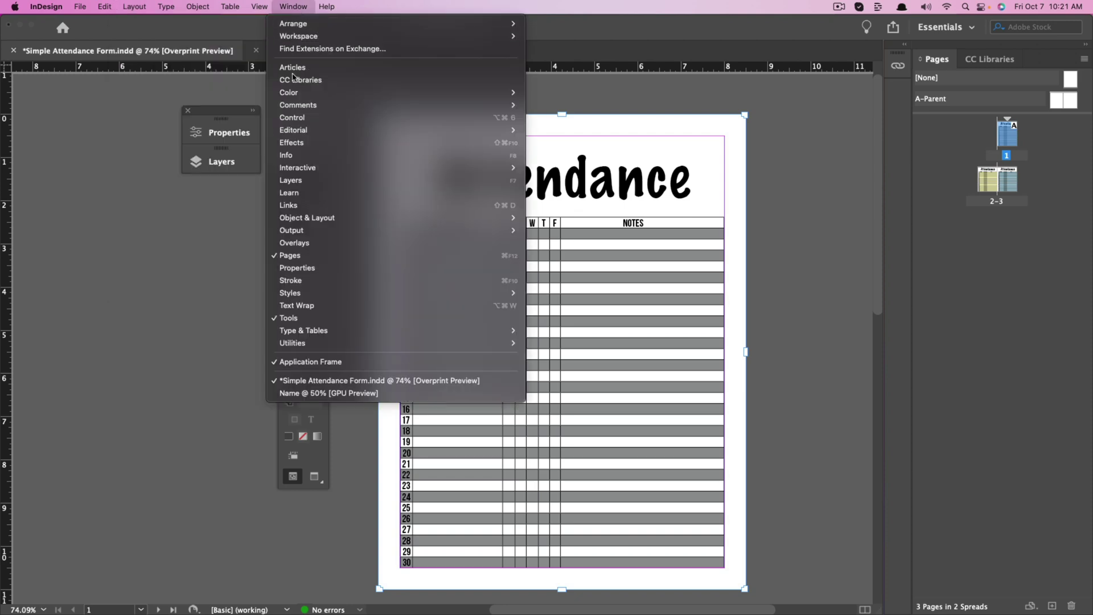
pyautogui.click(284, 256)
pyautogui.click(286, 7)
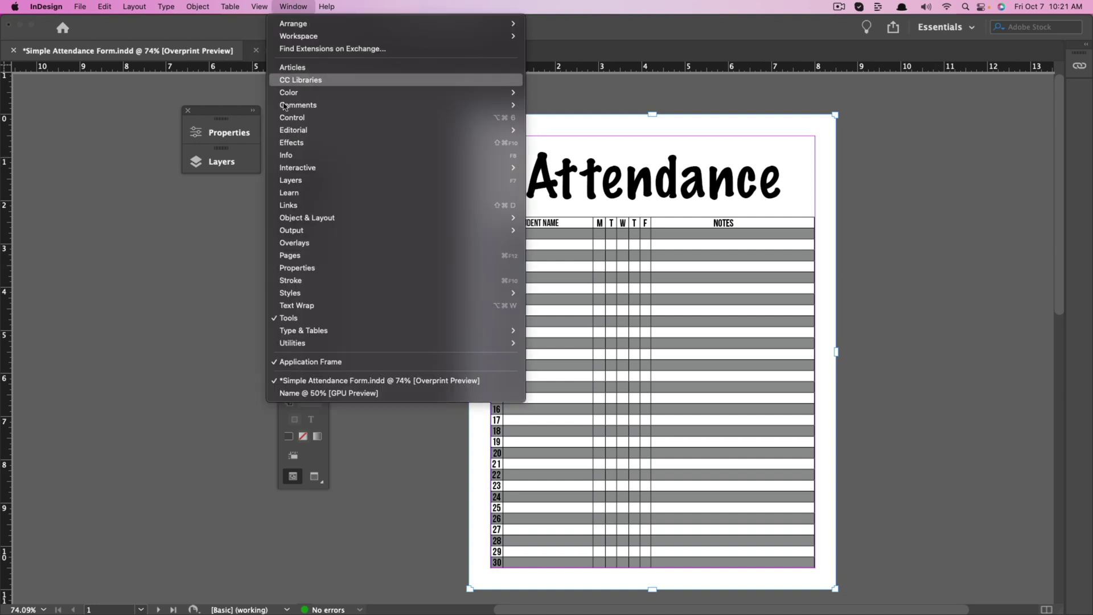
pyautogui.click(287, 255)
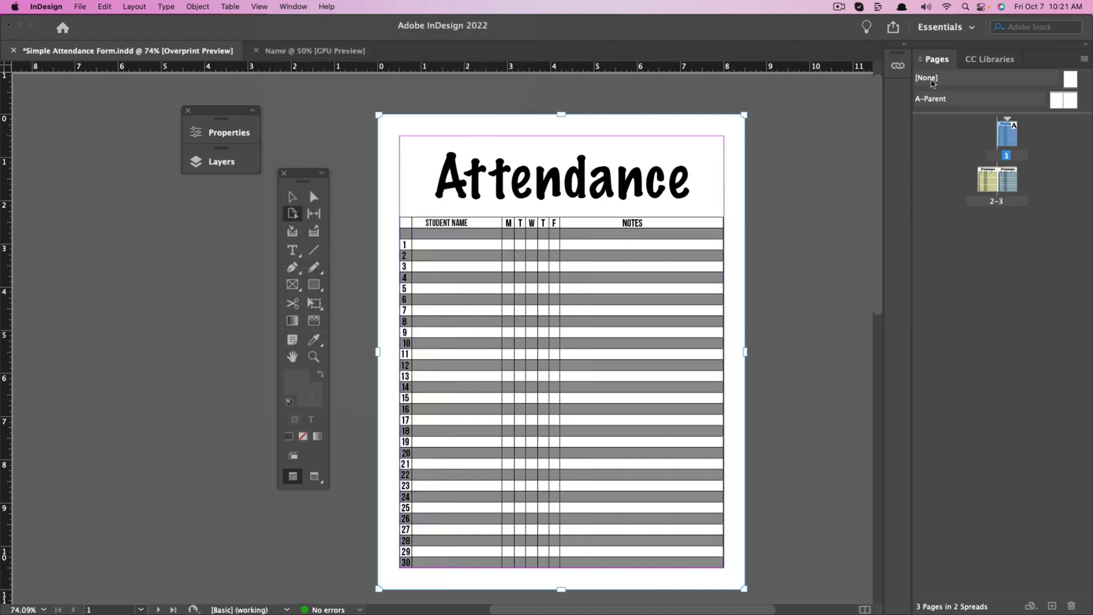
pyautogui.moveTo(946, 62); pyautogui.dragTo(786, 70)
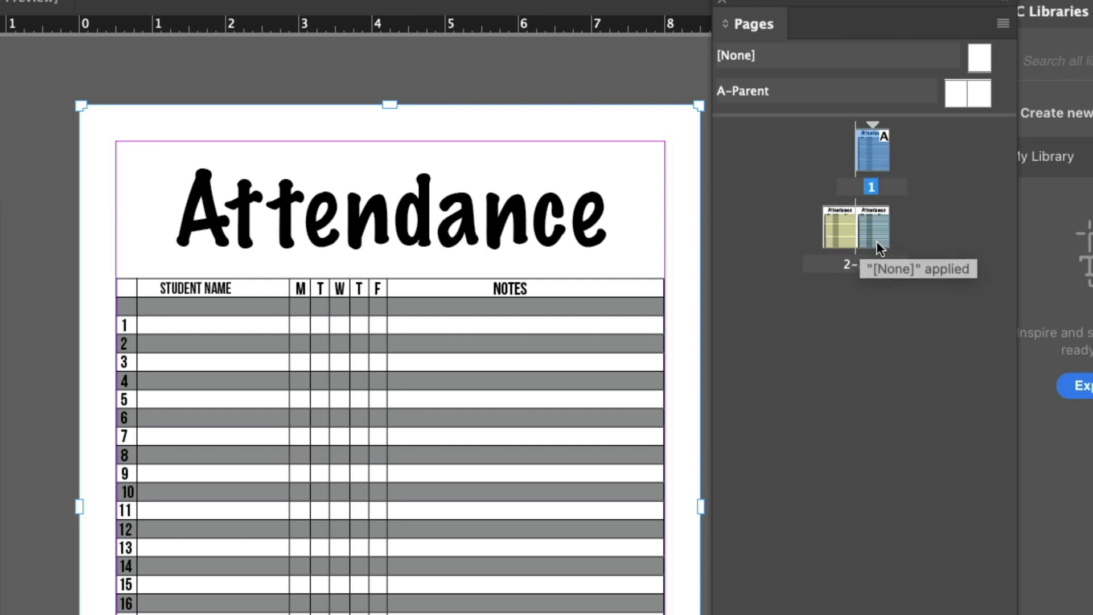
# Insert 2 pages after page 1 using the A-Parent.
pyautogui.rightClick(822, 339)
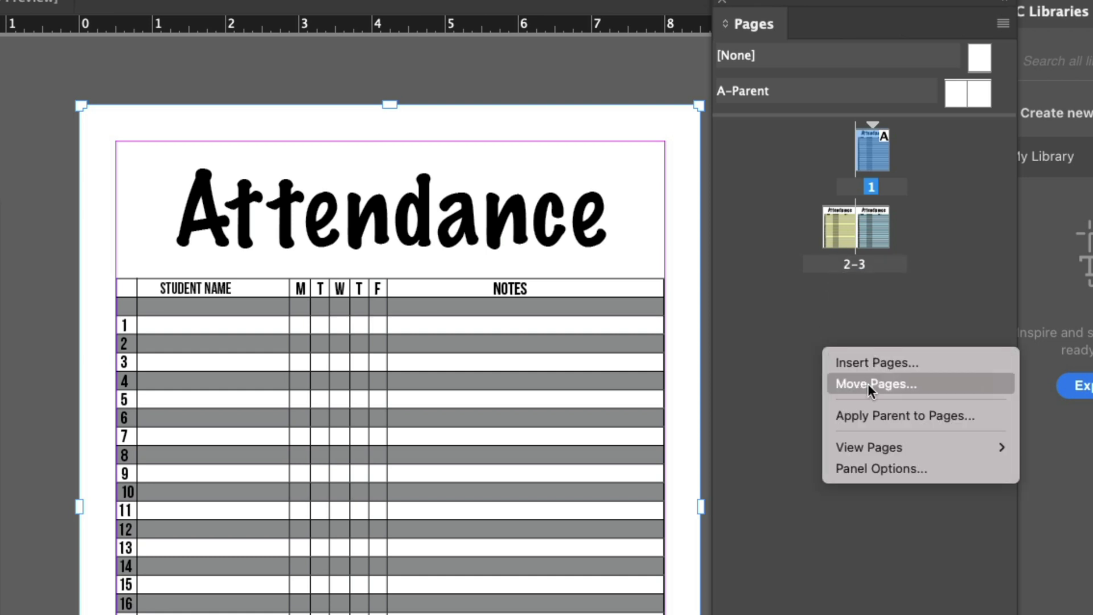
pyautogui.click(862, 361)
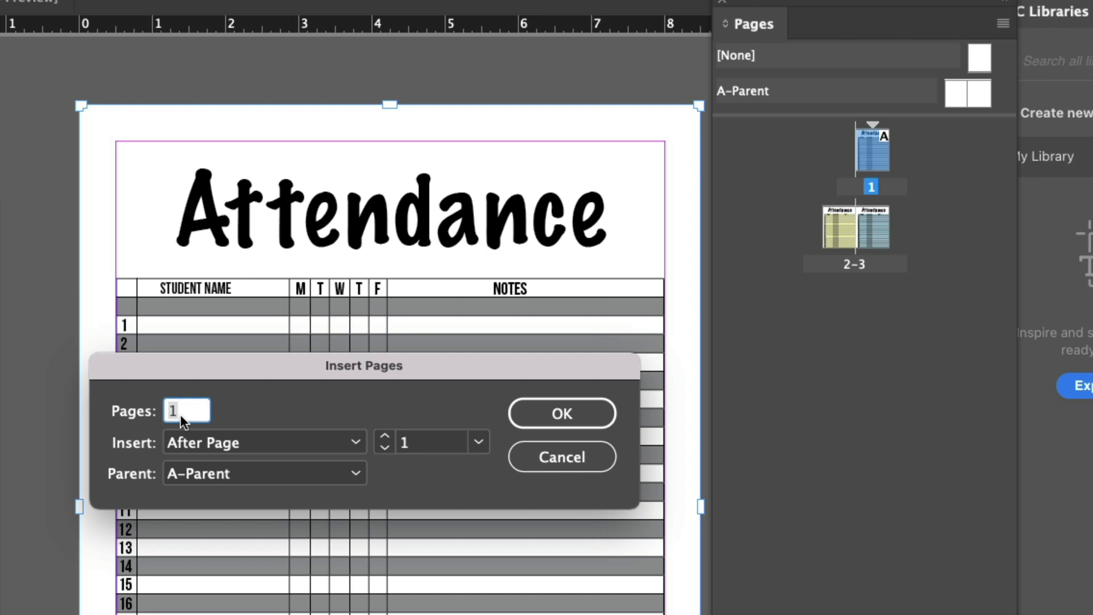
pyautogui.write('2')
pyautogui.click(557, 411)
pyautogui.click(560, 413)
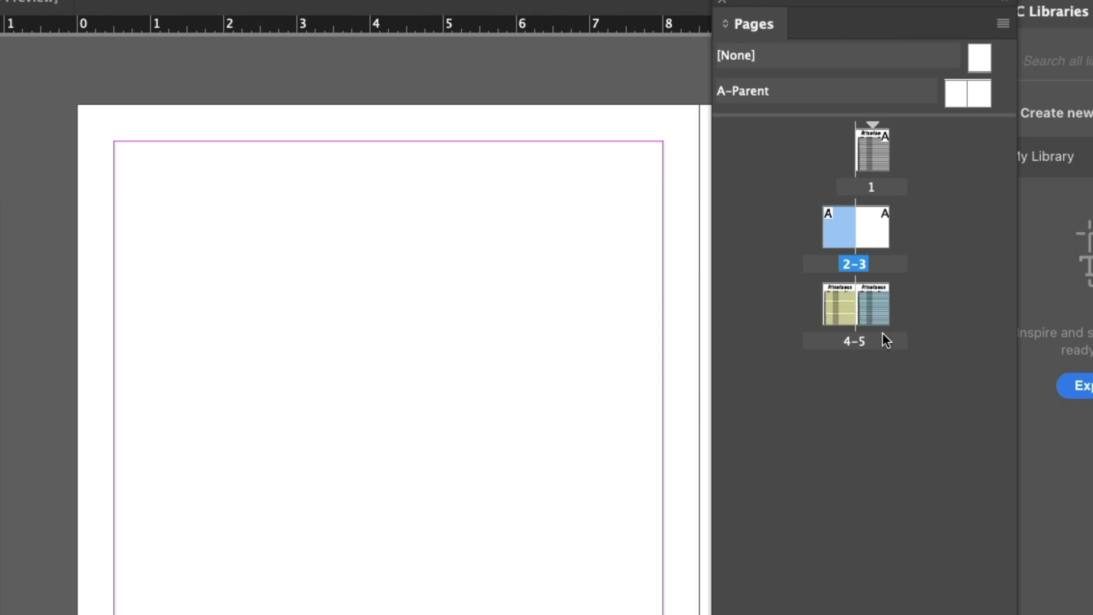
# Move the two blank pages behind the yellow and blue attendance pages so they become pages 4-5.
pyautogui.click(860, 493)
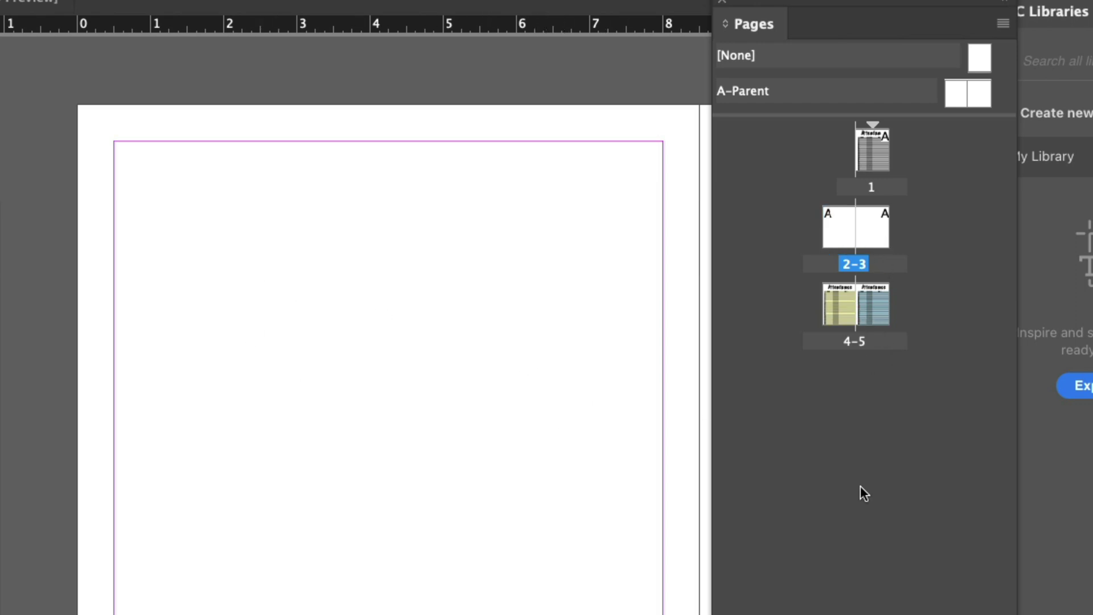
pyautogui.moveTo(842, 225); pyautogui.dragTo(890, 312)
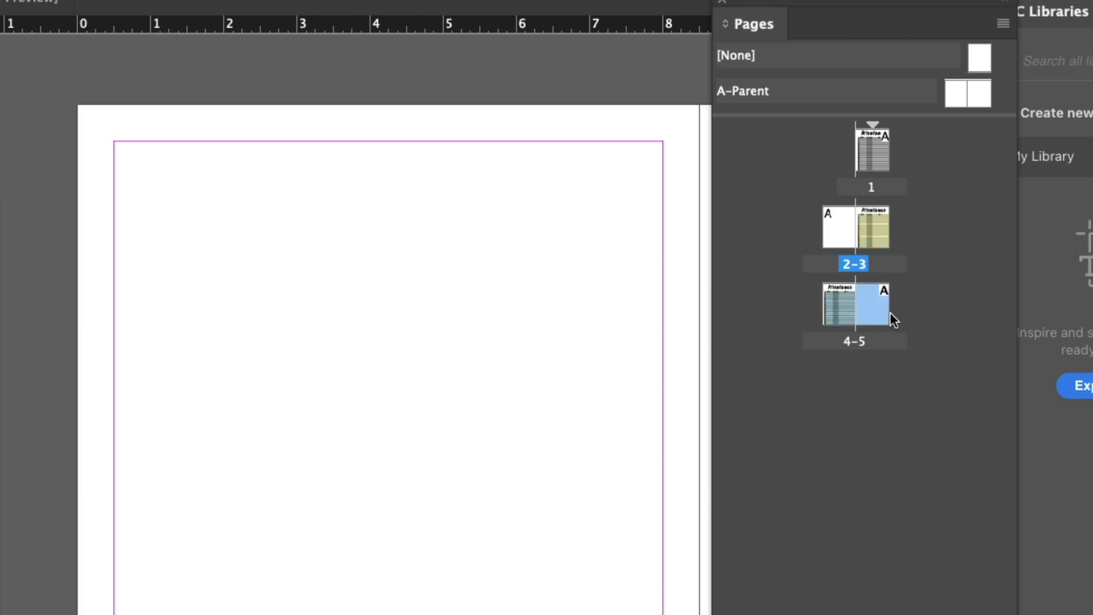
pyautogui.moveTo(833, 230); pyautogui.dragTo(851, 288)
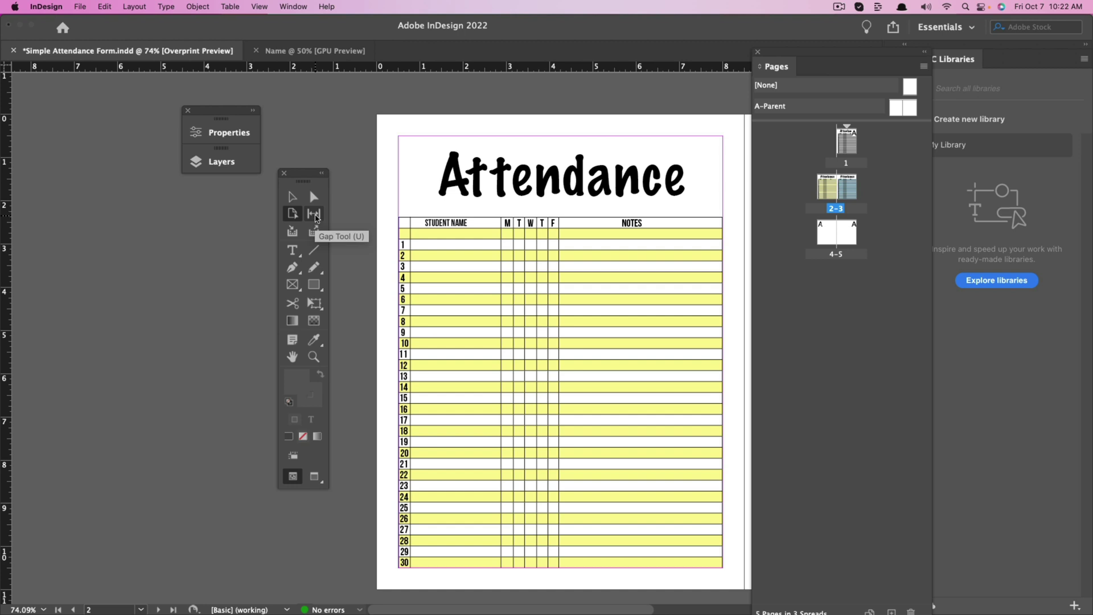
# Try the Gap tool beside the page 2 title and between the title and table, and return to the Selection tool.
pyautogui.click(315, 216)
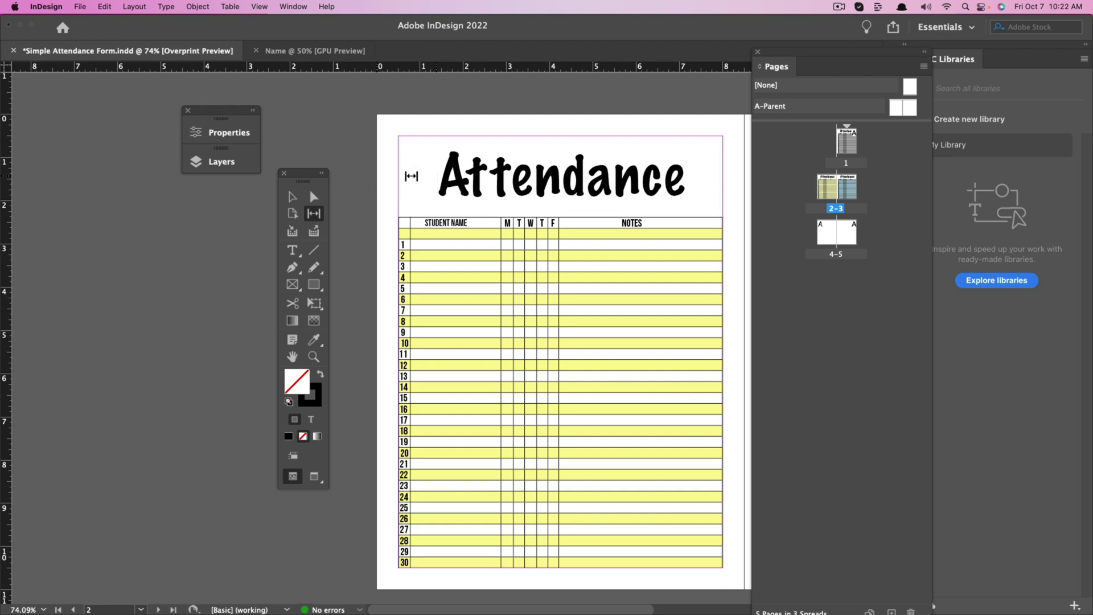
pyautogui.moveTo(411, 176); pyautogui.dragTo(416, 177)
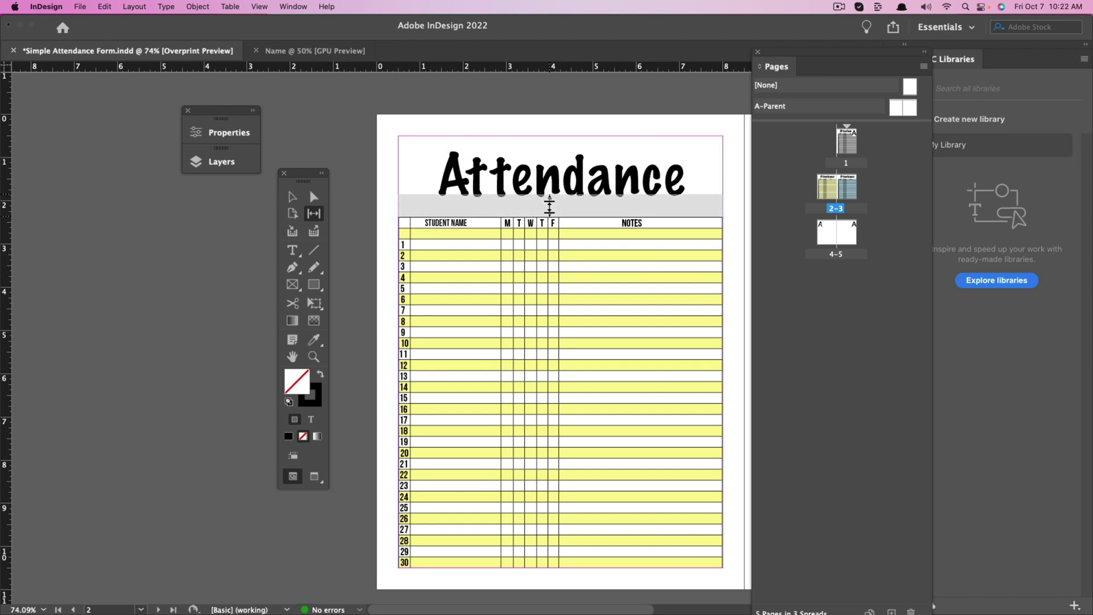
pyautogui.moveTo(531, 209); pyautogui.dragTo(531, 209)
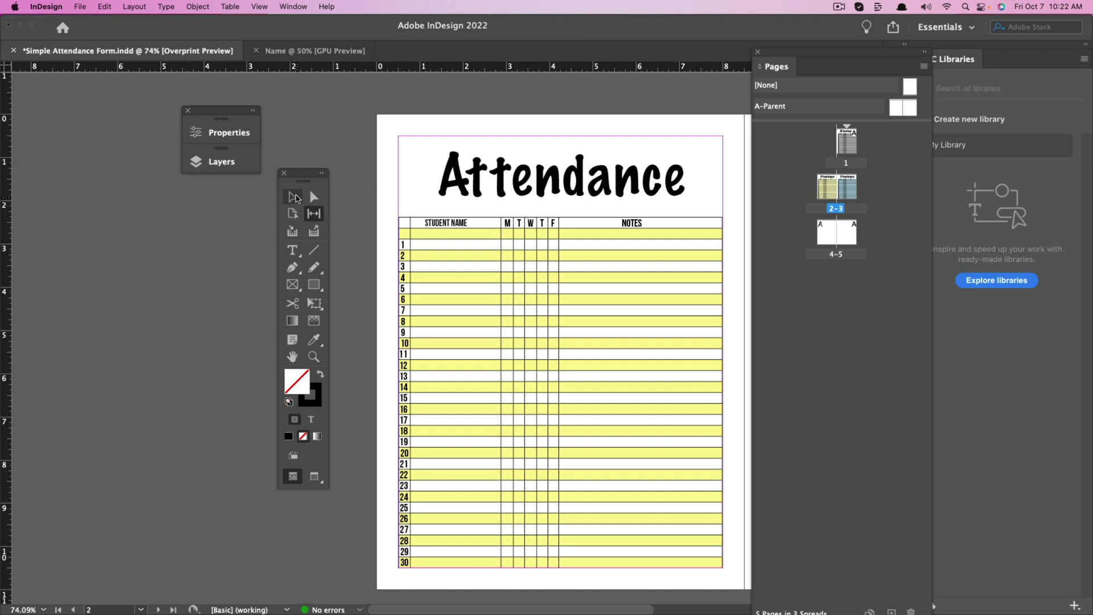
pyautogui.click(292, 197)
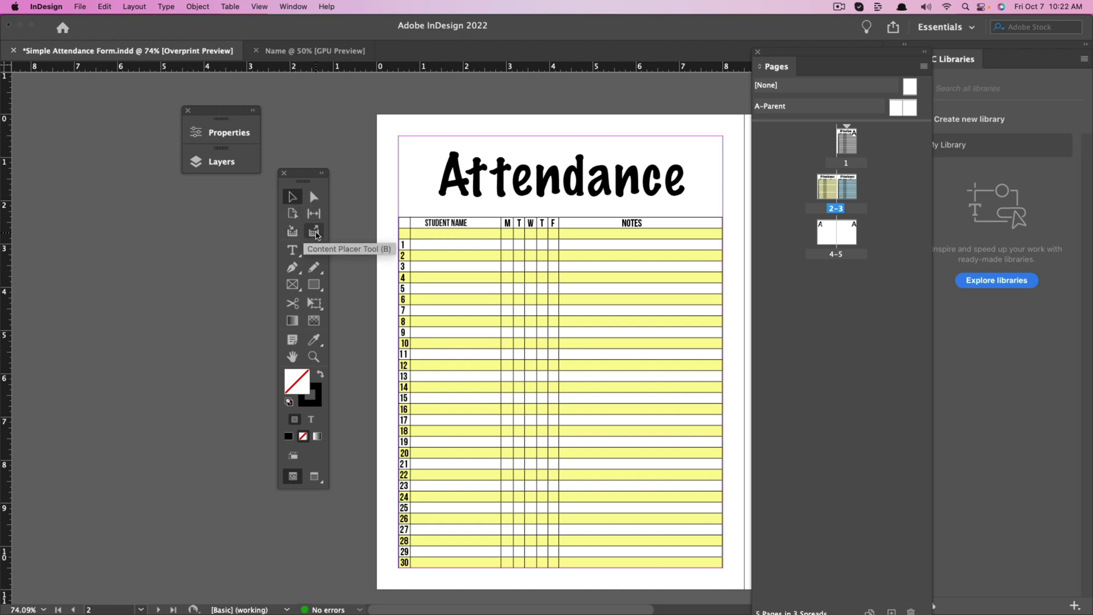
# Collect the page 2 Attendance title with the Content Collector tool and place a copy over the table with the Content Placer.
pyautogui.click(293, 234)
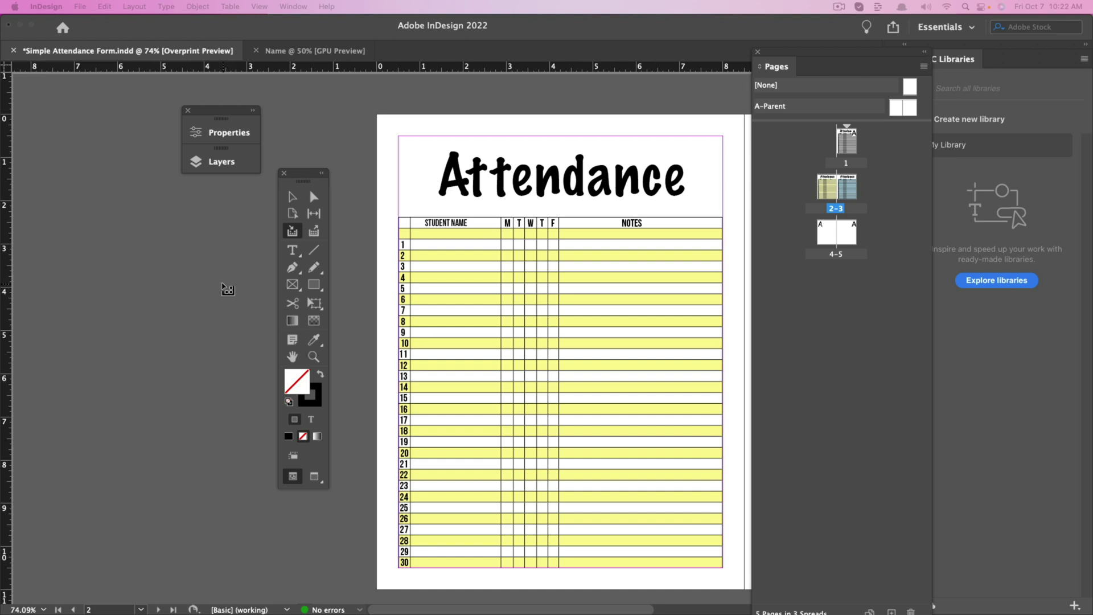
pyautogui.moveTo(118, 236); pyautogui.dragTo(153, 299)
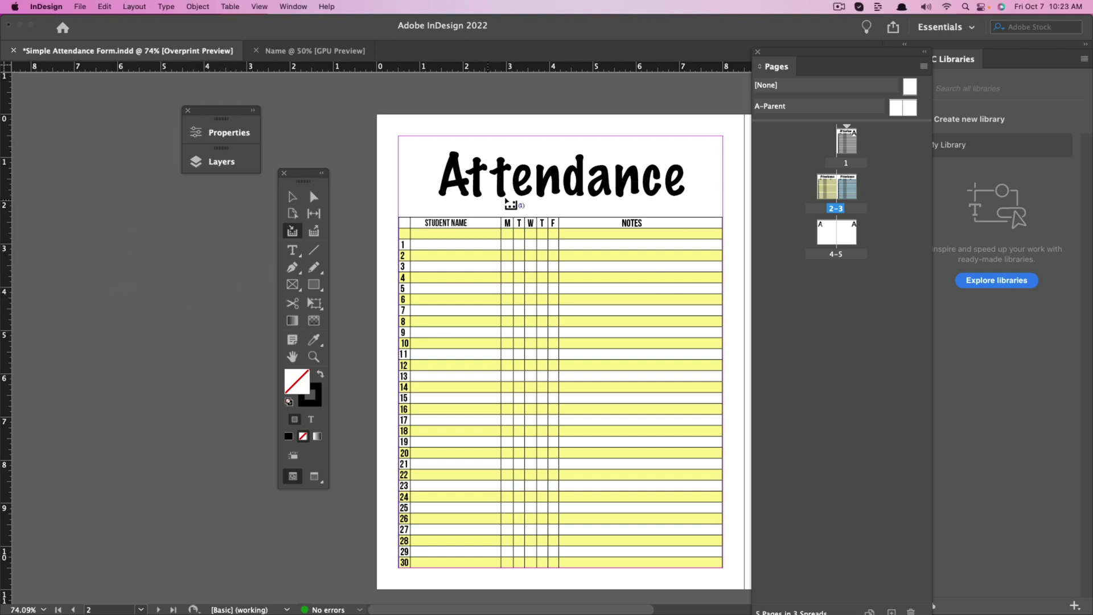
pyautogui.click(314, 231)
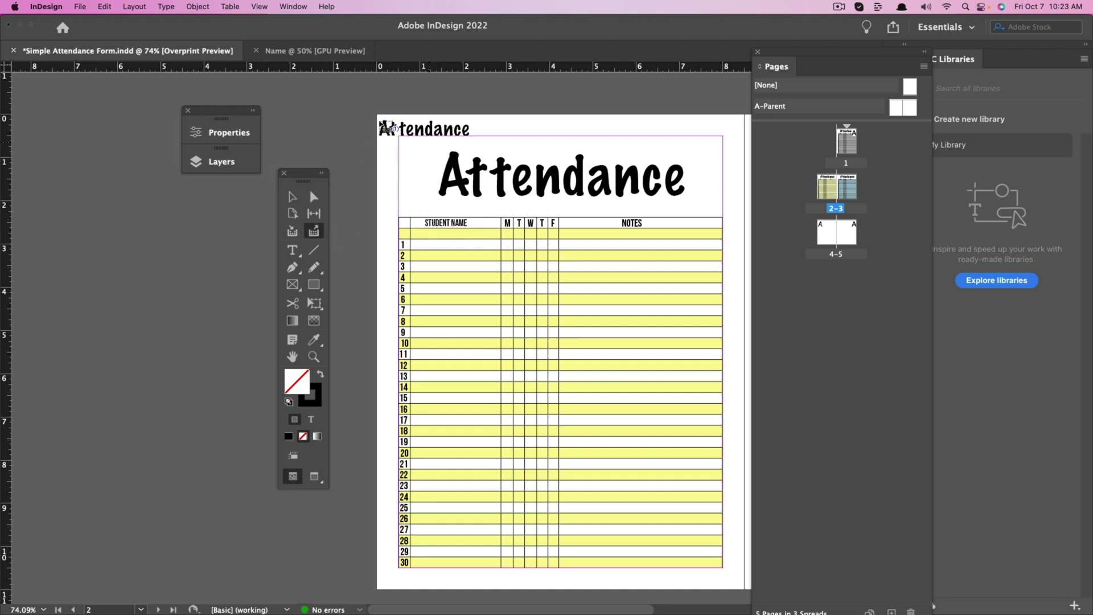
pyautogui.click(550, 284)
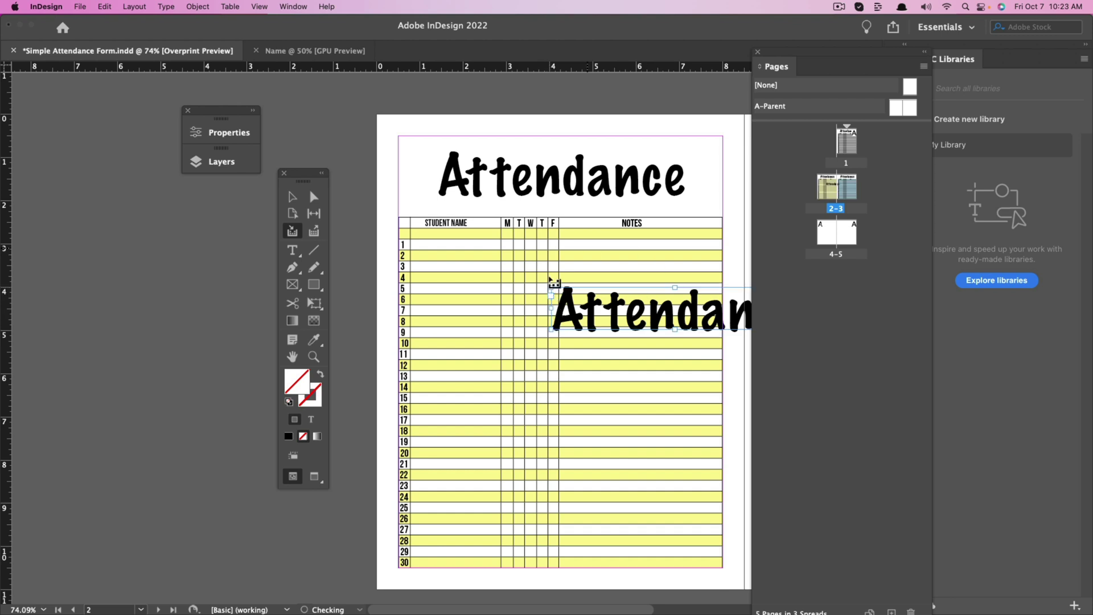
# Shift the placed Attendance copy across the table with the Selection tool and delete it.
pyautogui.press('v')
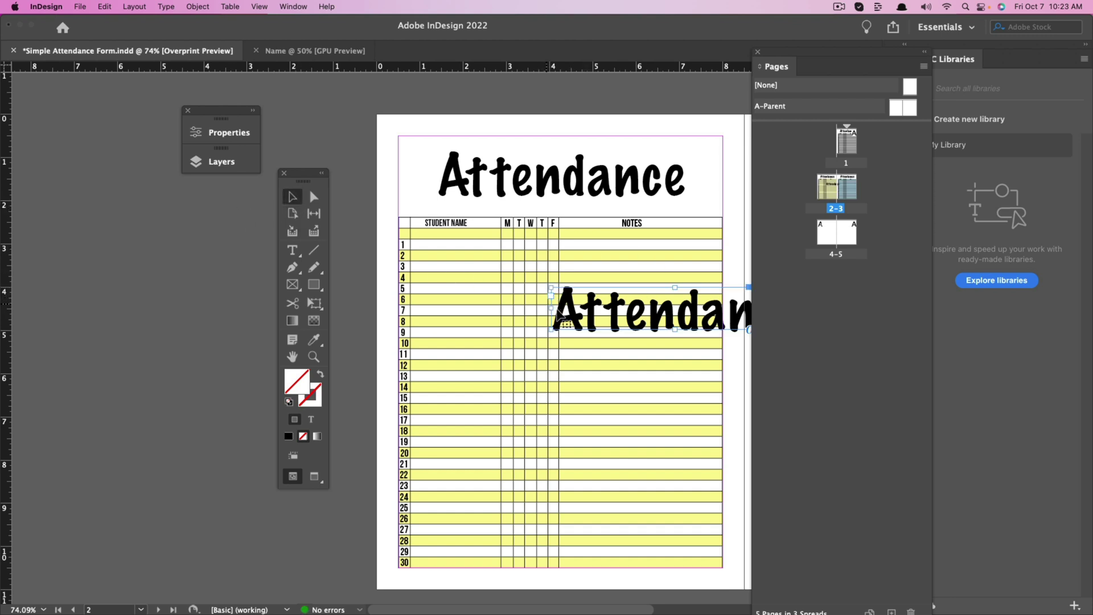
pyautogui.moveTo(557, 311); pyautogui.dragTo(444, 295)
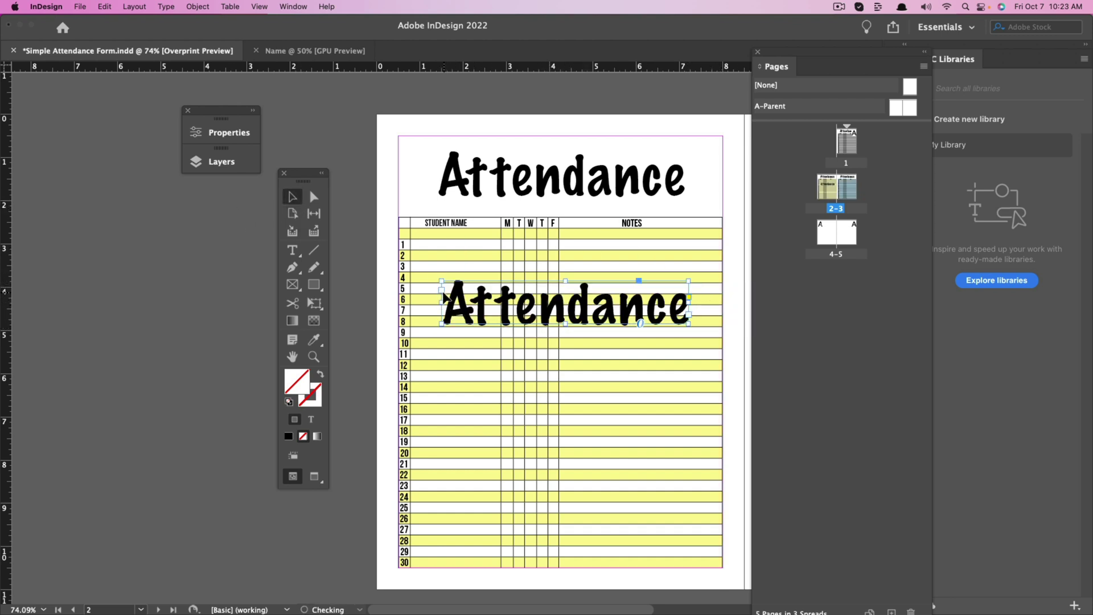
pyautogui.press('BackSpace')
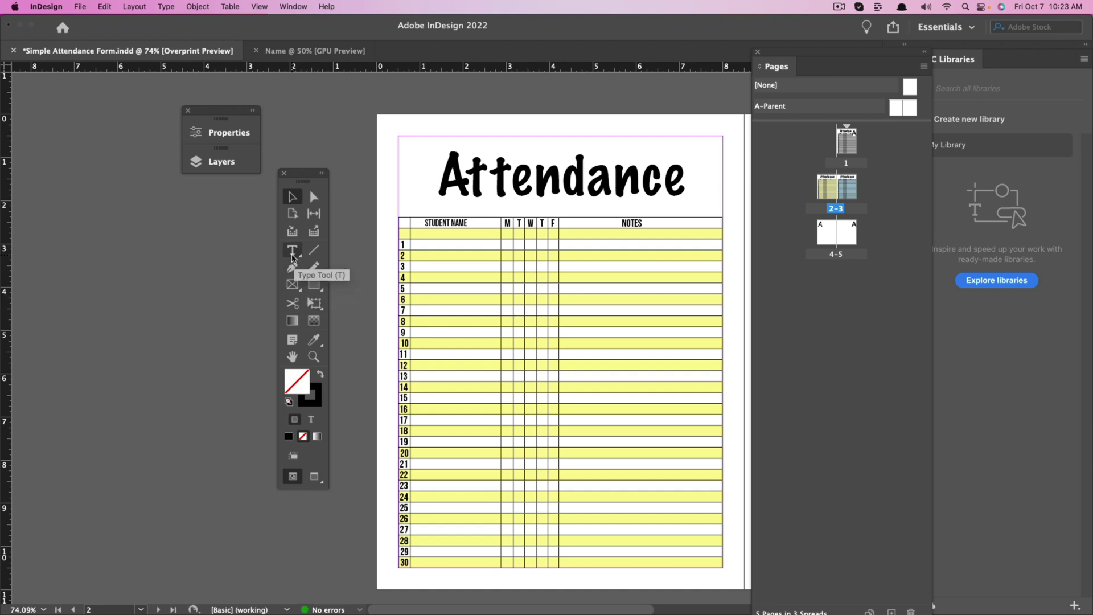
# Draw a text frame on the upper part of blank page 4 with the Type tool and enter "Typing".
pyautogui.click(293, 256)
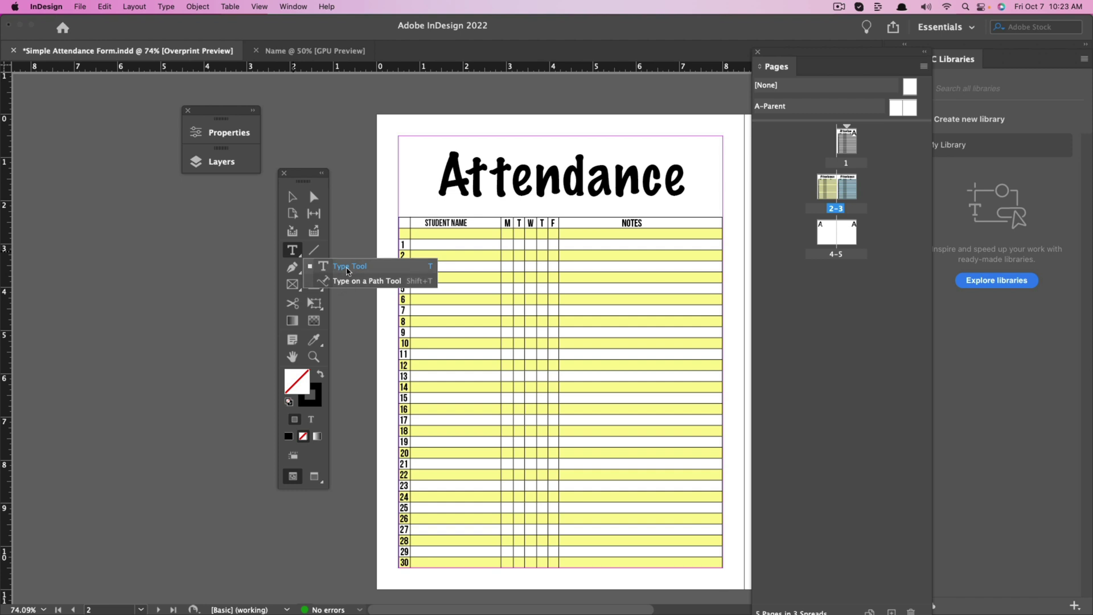
pyautogui.click(349, 267)
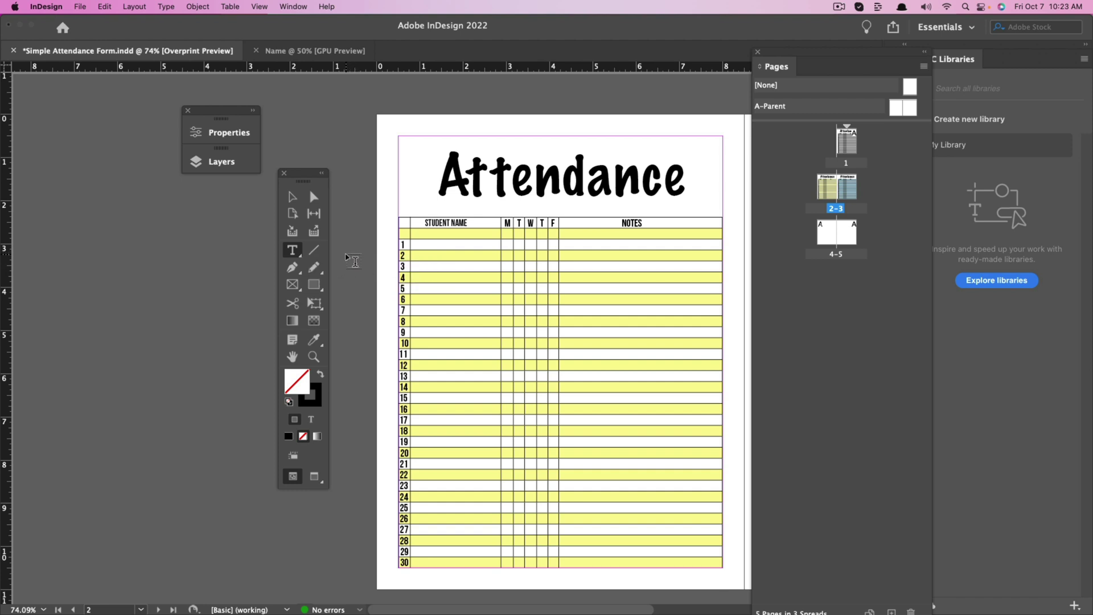
pyautogui.click(829, 235)
pyautogui.doubleClick(830, 235)
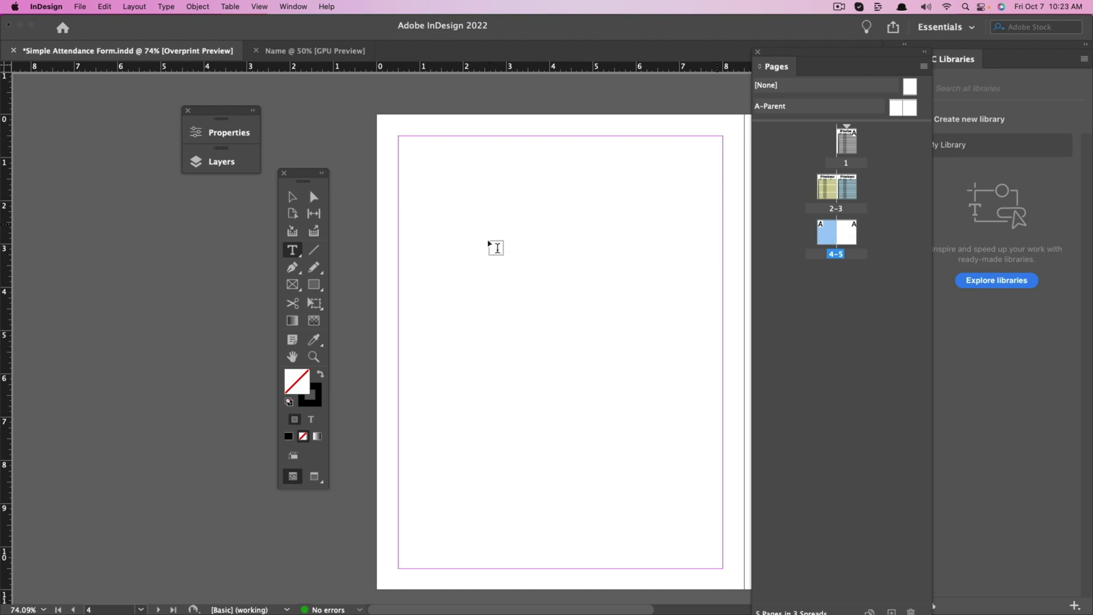
pyautogui.moveTo(457, 233); pyautogui.dragTo(608, 297)
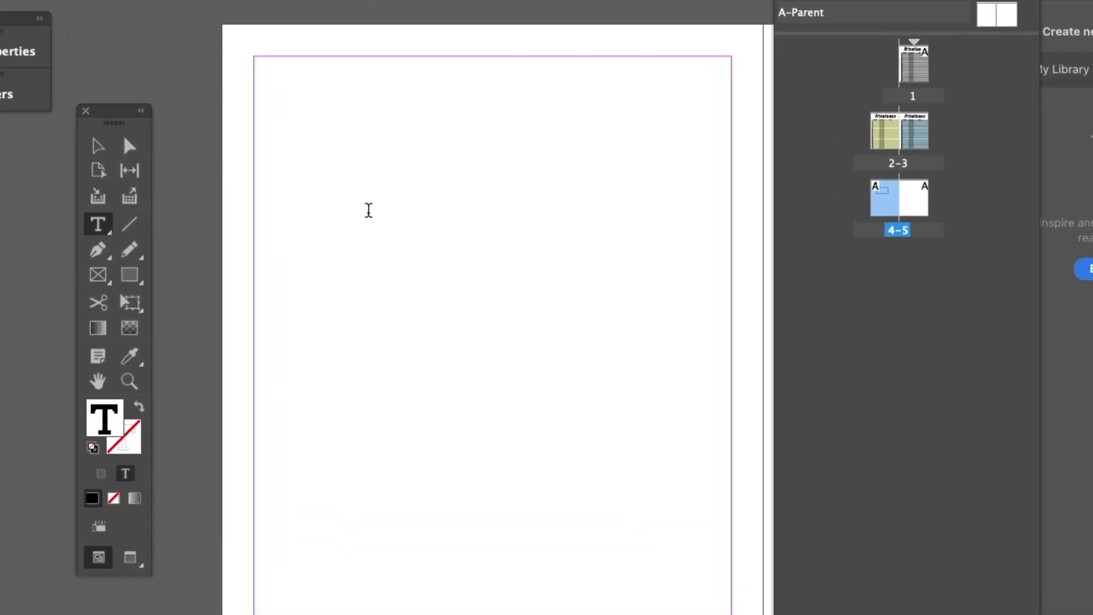
pyautogui.write('Type')
pyautogui.press('BackSpace')
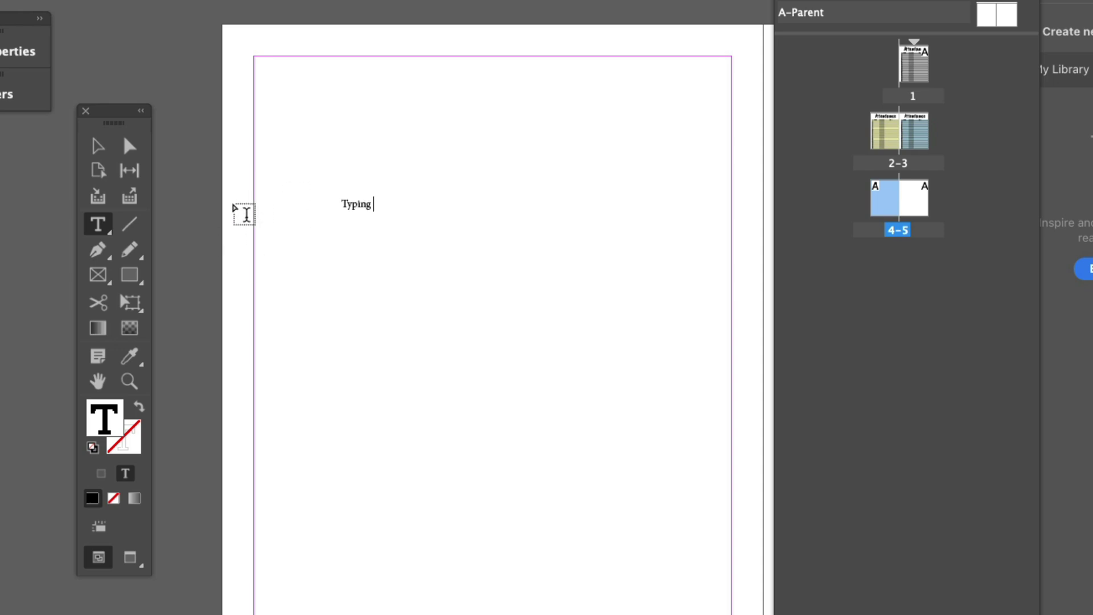
# Fit the "Typing" text frame to its content and move it to about the middle of page 4.
pyautogui.click(95, 147)
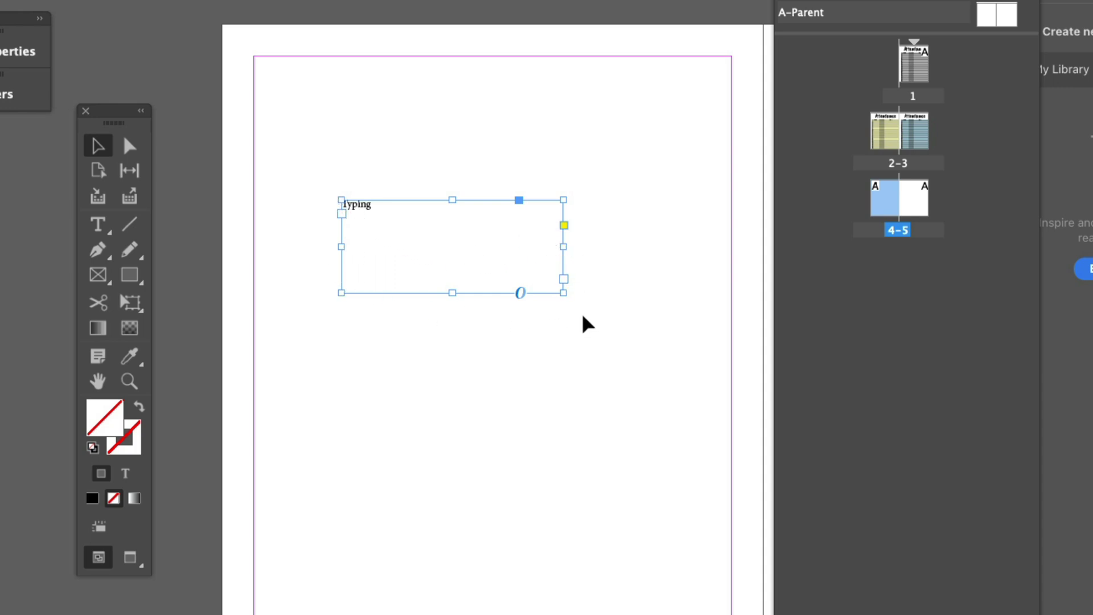
pyautogui.moveTo(411, 237); pyautogui.dragTo(450, 368)
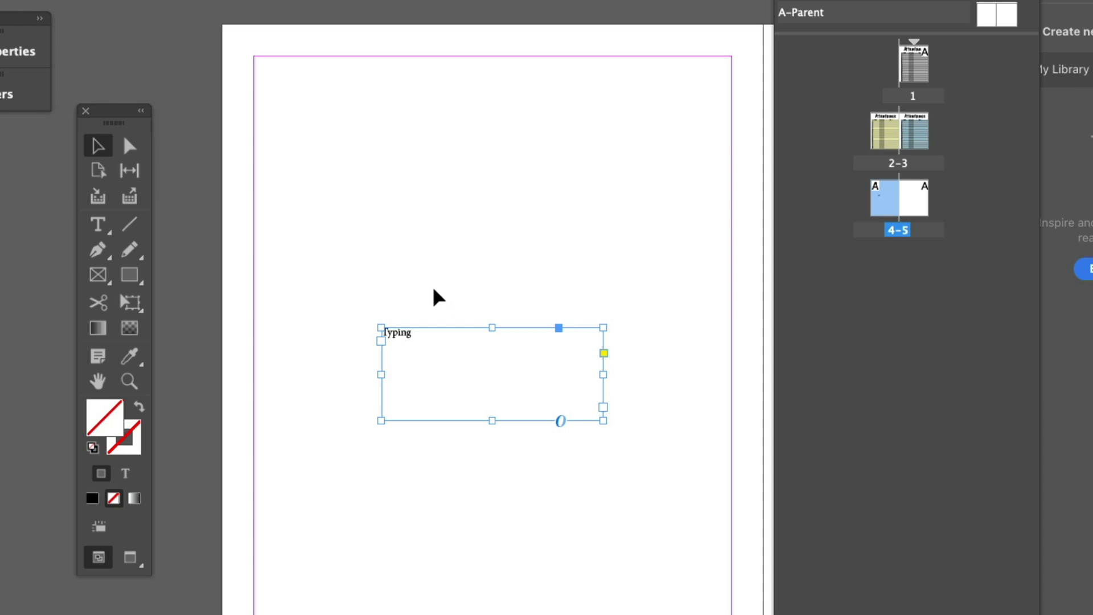
pyautogui.press('super+alt+c')
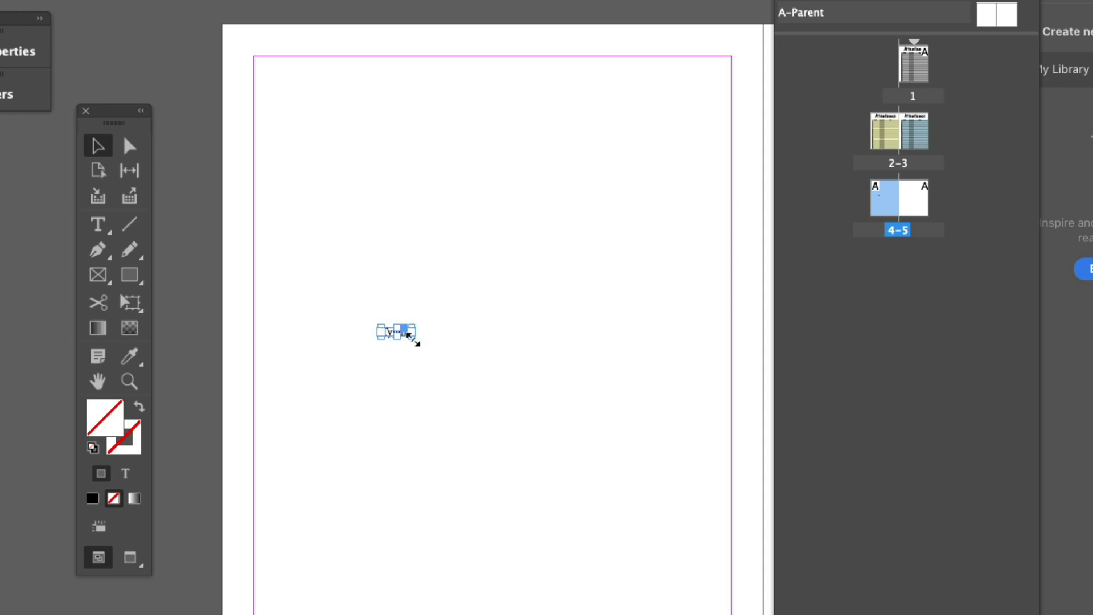
pyautogui.press('super+equal')
pyautogui.click(391, 387)
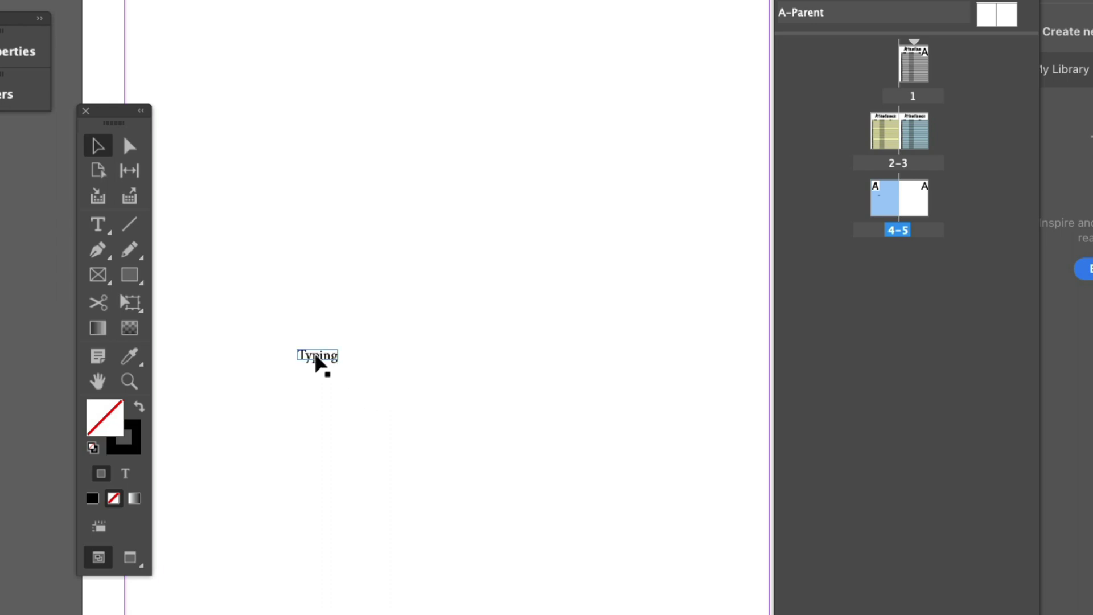
pyautogui.moveTo(316, 356); pyautogui.dragTo(449, 420)
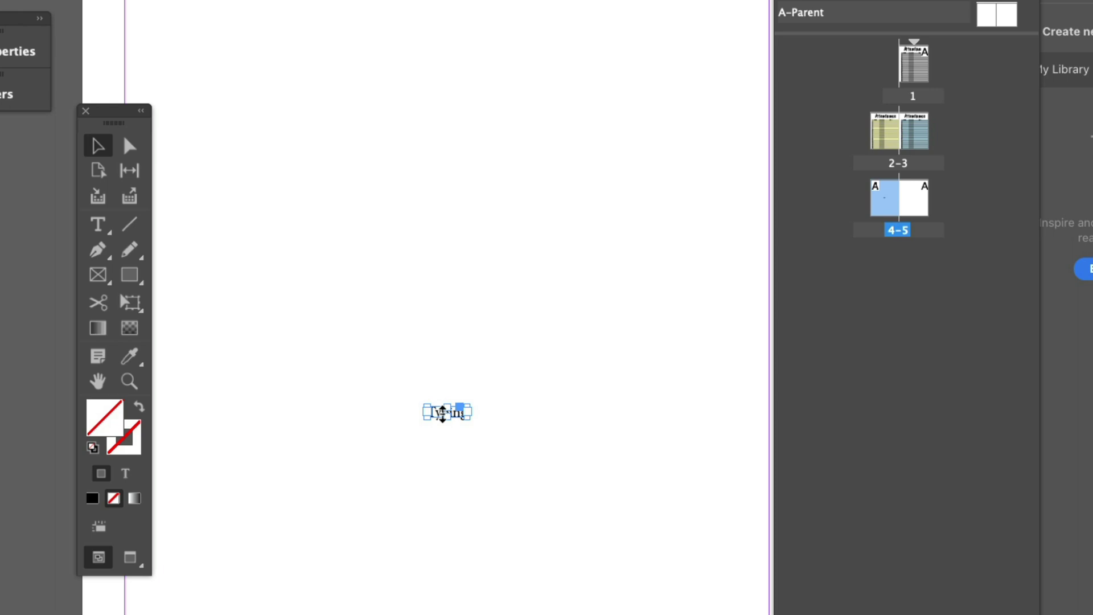
pyautogui.press('super+minus')
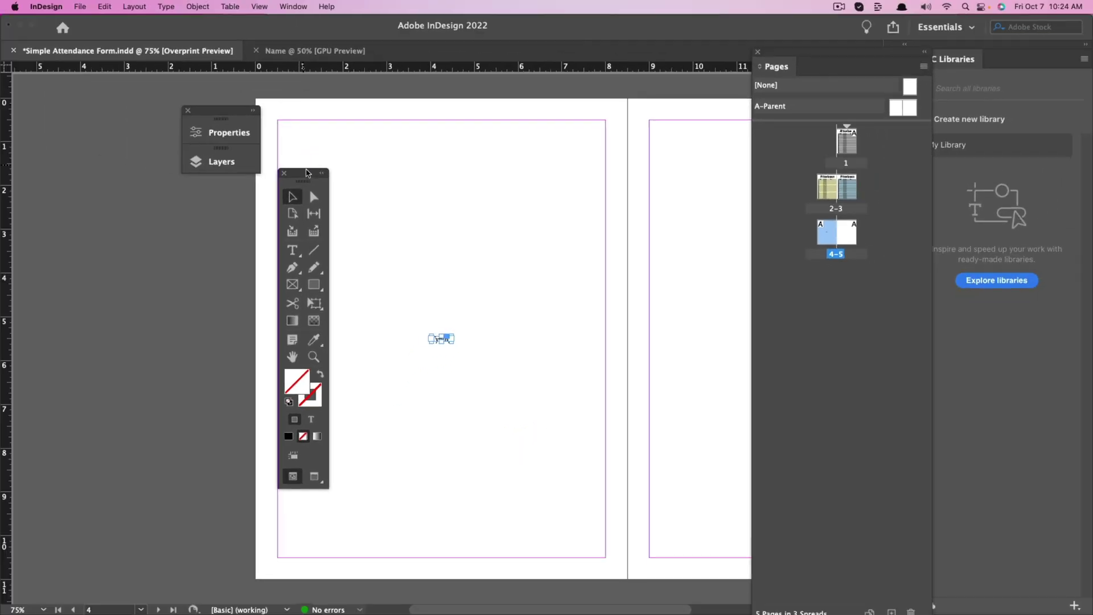
# Move the Tools panel off page 4 and scale the "Typing" frame with its text up to about 62 pt.
pyautogui.moveTo(234, 165); pyautogui.dragTo(124, 168)
pyautogui.click(357, 239)
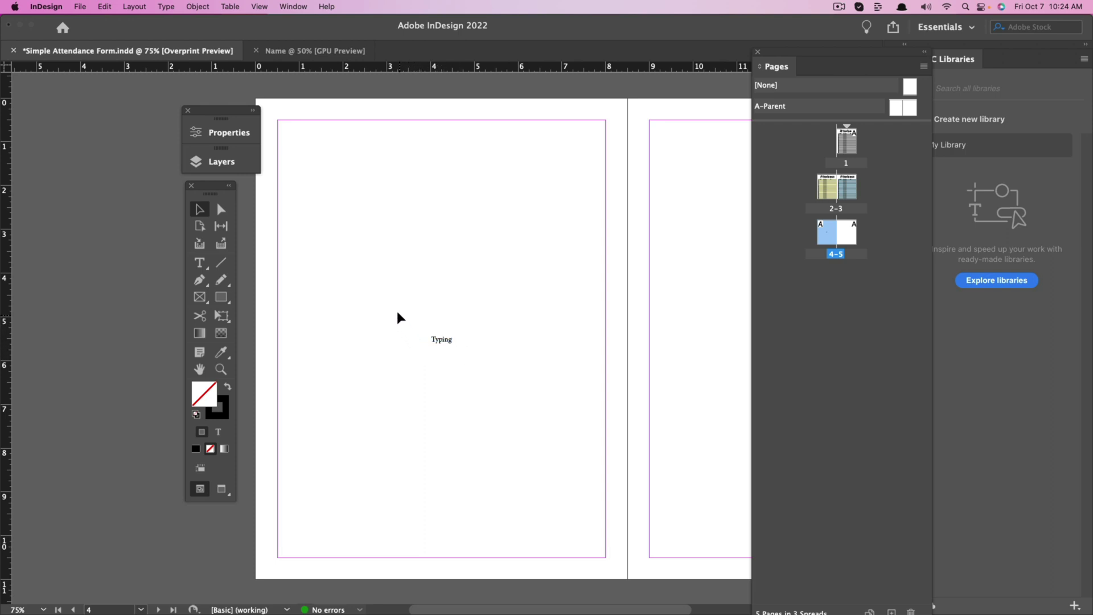
pyautogui.click(436, 339)
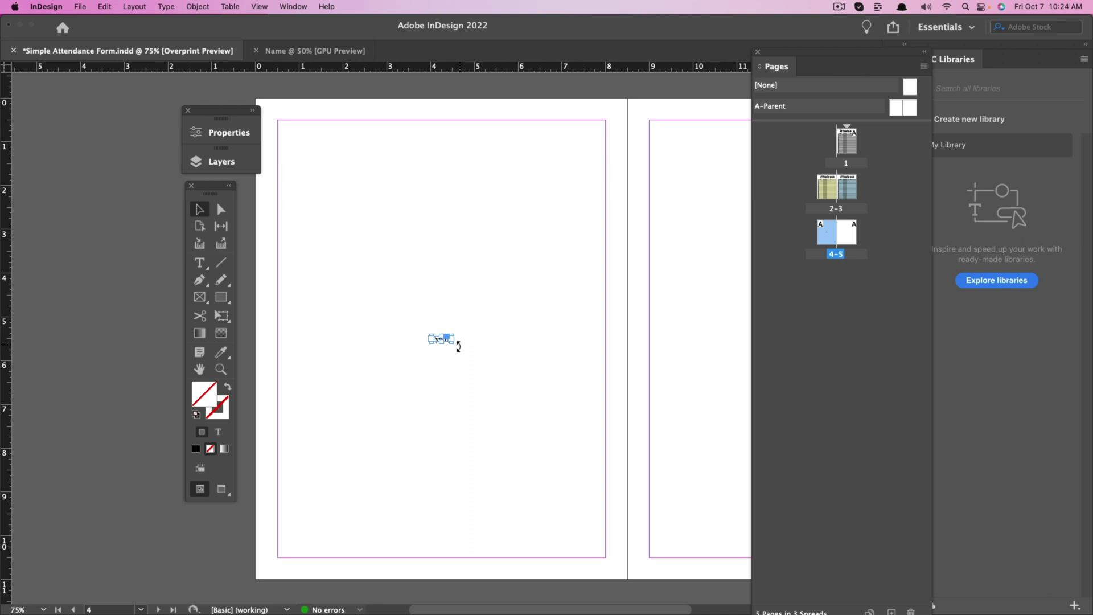
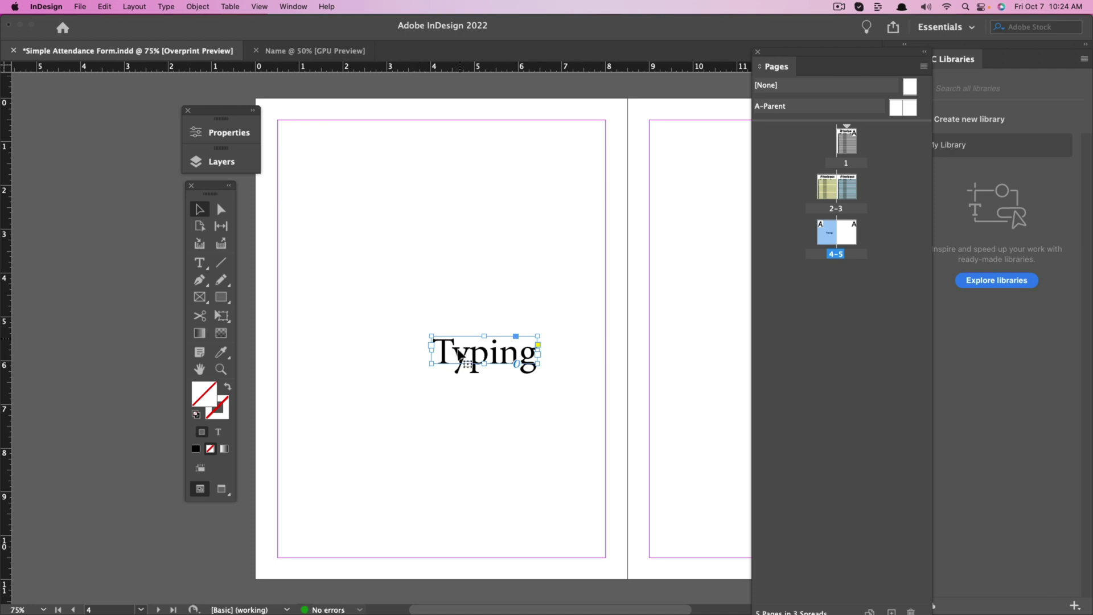
# Select the word "Typing" for editing and try to show the Character Styles panel.
pyautogui.tripleClick(477, 356)
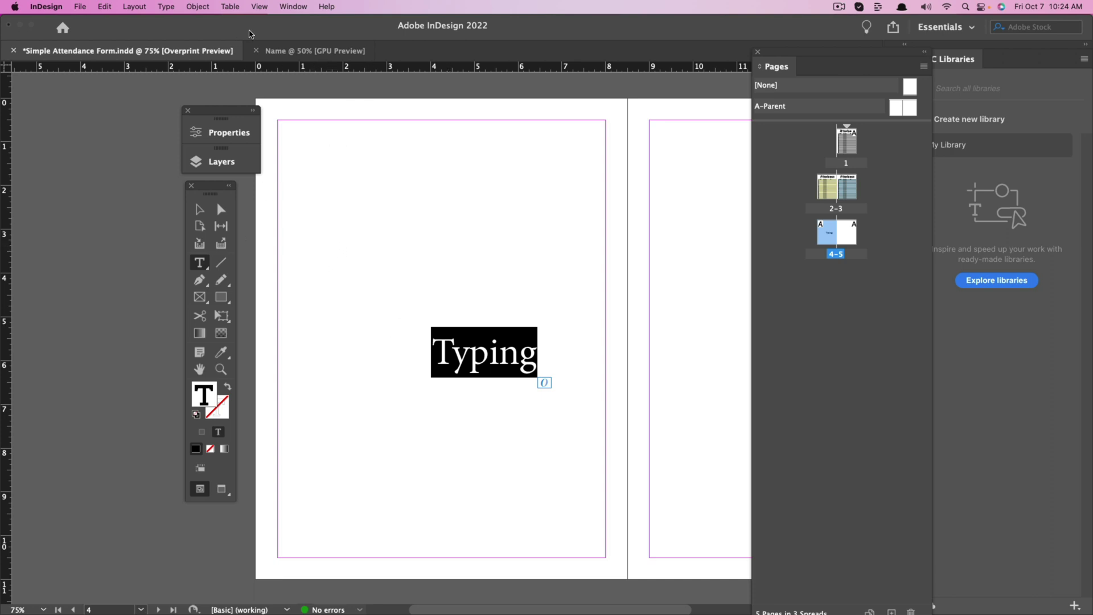
pyautogui.click(293, 6)
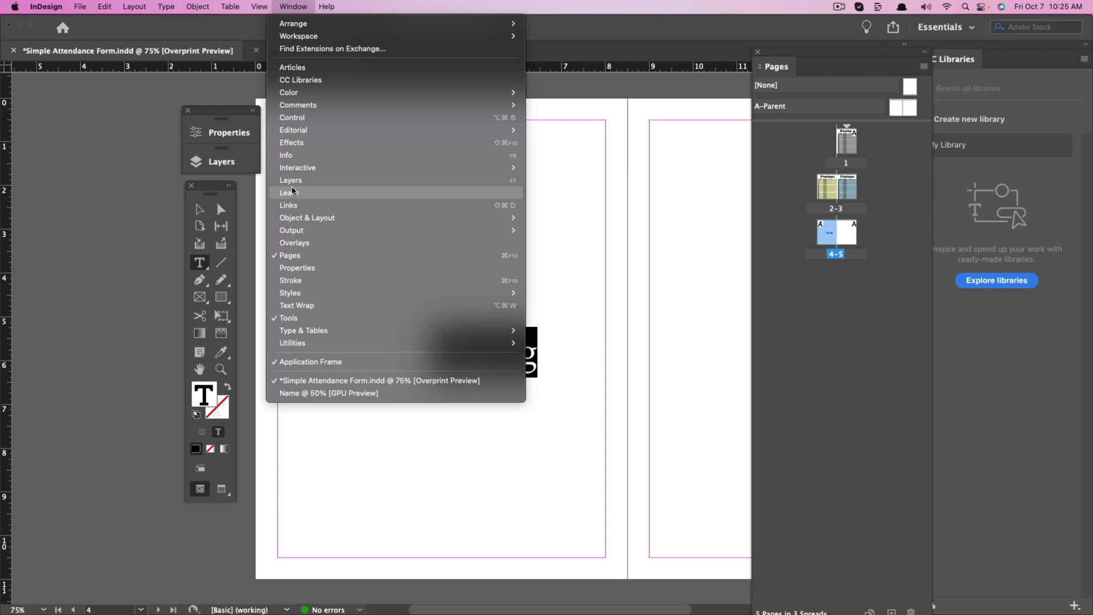
pyautogui.moveTo(302, 294)
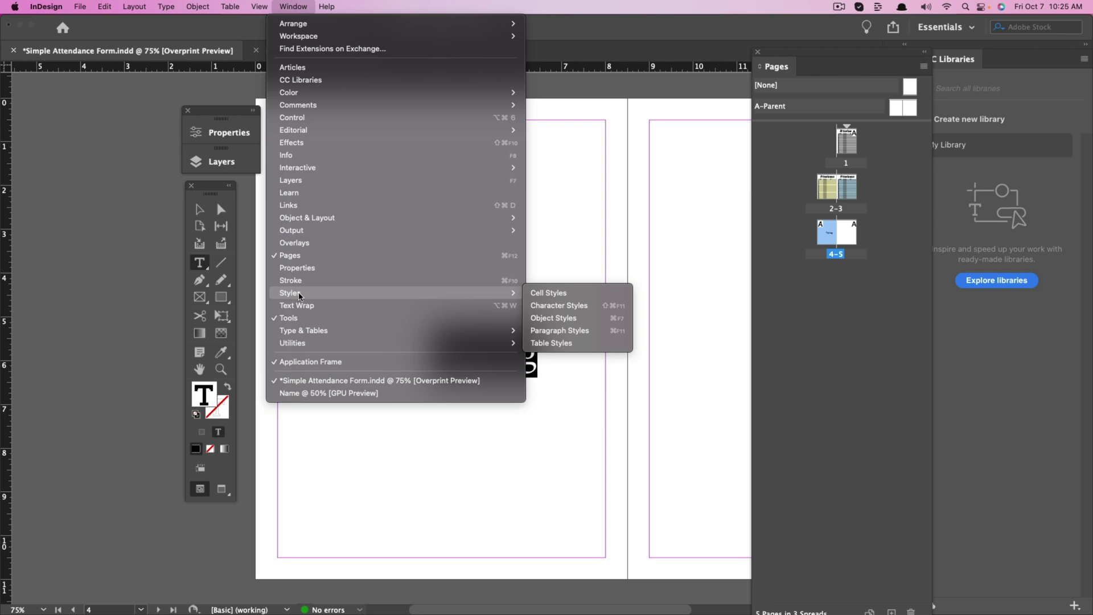
pyautogui.click(589, 306)
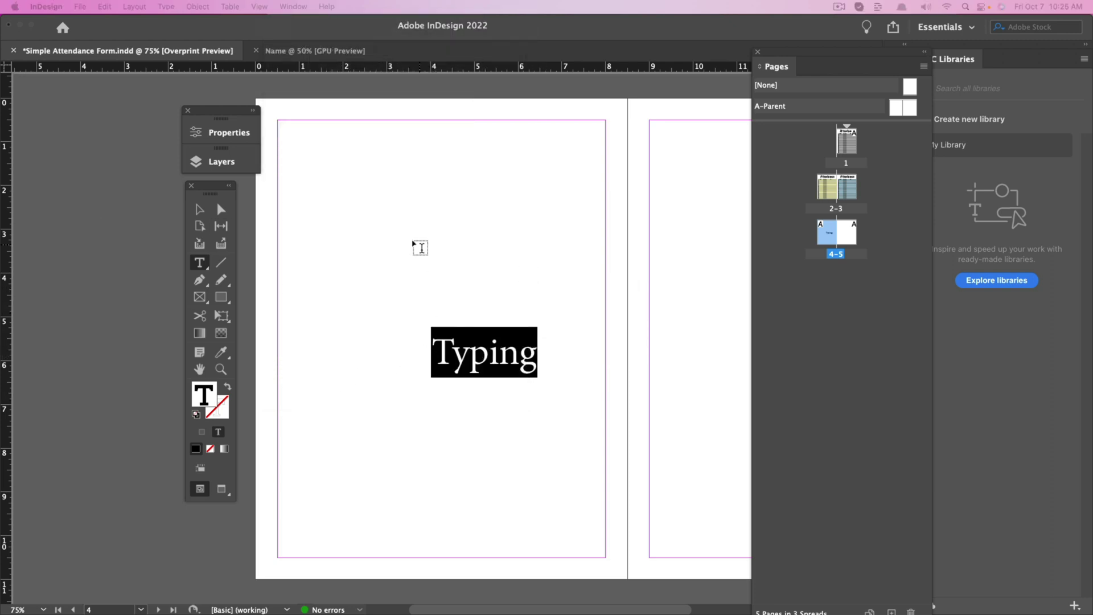
# Switch to the Digital Publishing workspace.
pyautogui.click(294, 7)
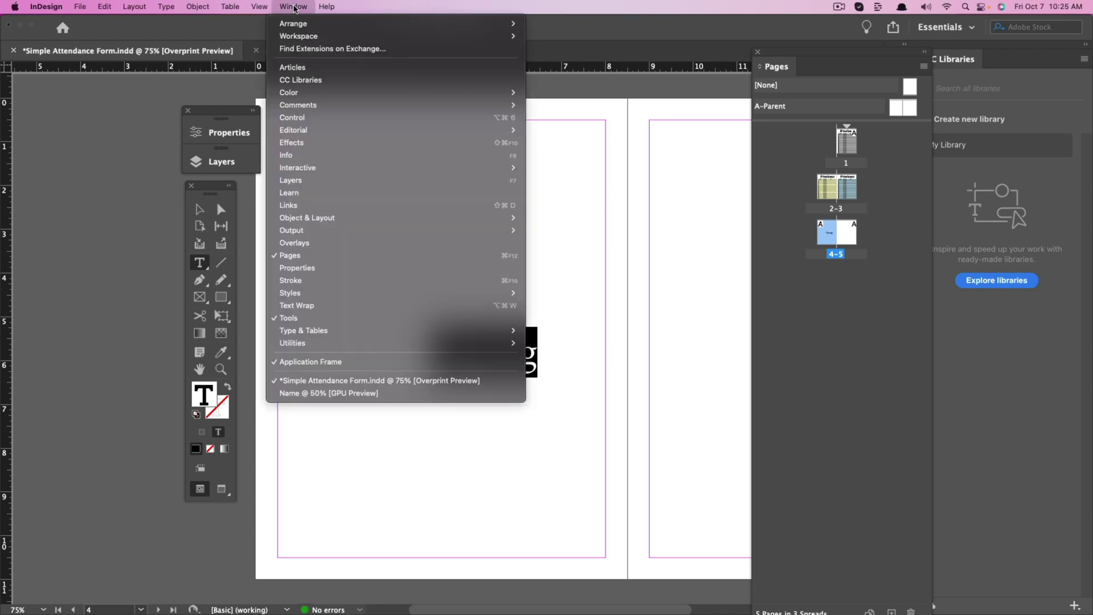
pyautogui.moveTo(308, 36)
pyautogui.click(569, 61)
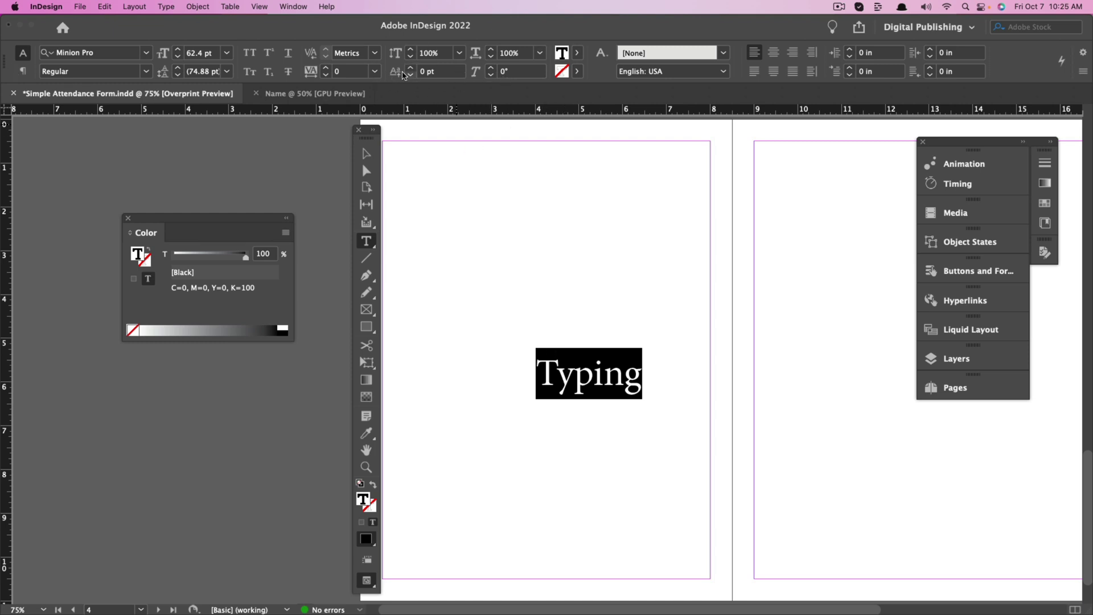
# Set the font of the word "Typing" to Marker Felt Thin and refit its frame to the text.
pyautogui.click(146, 52)
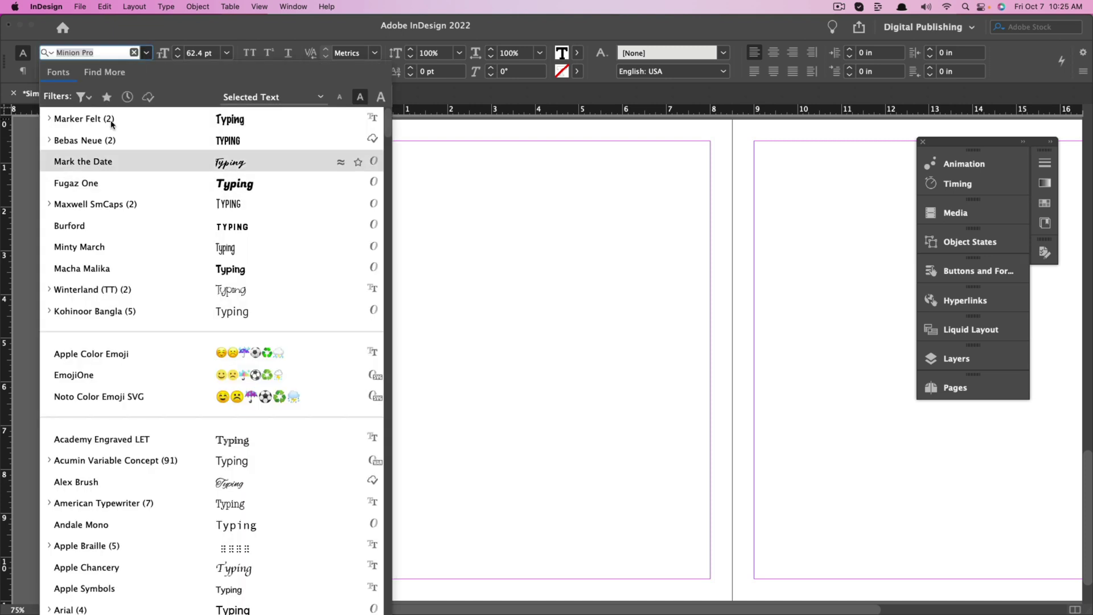
pyautogui.click(138, 121)
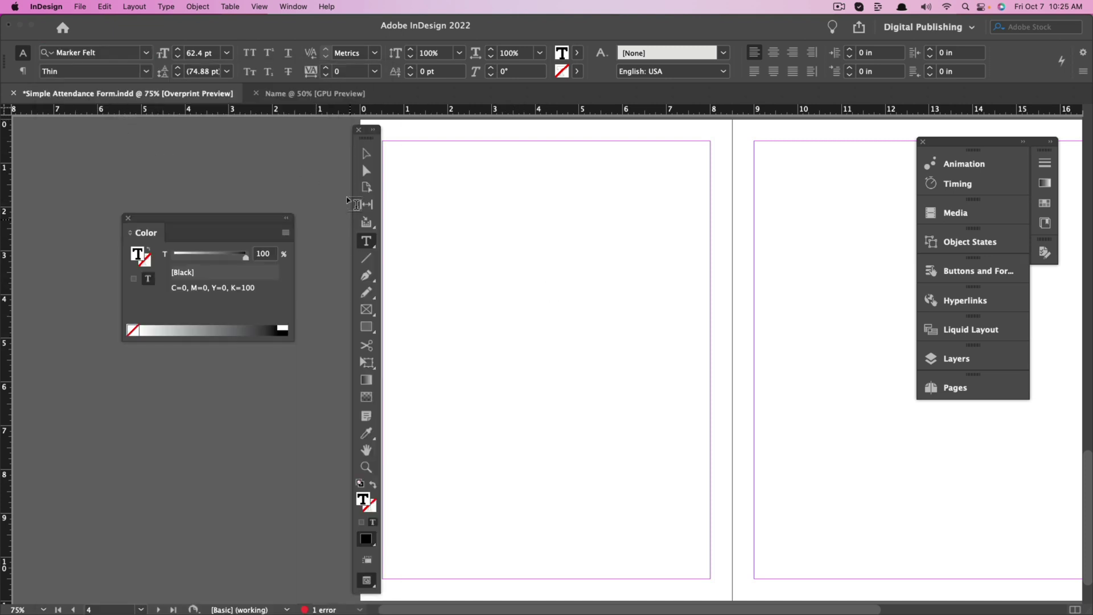
pyautogui.click(366, 153)
pyautogui.moveTo(643, 385); pyautogui.dragTo(751, 400)
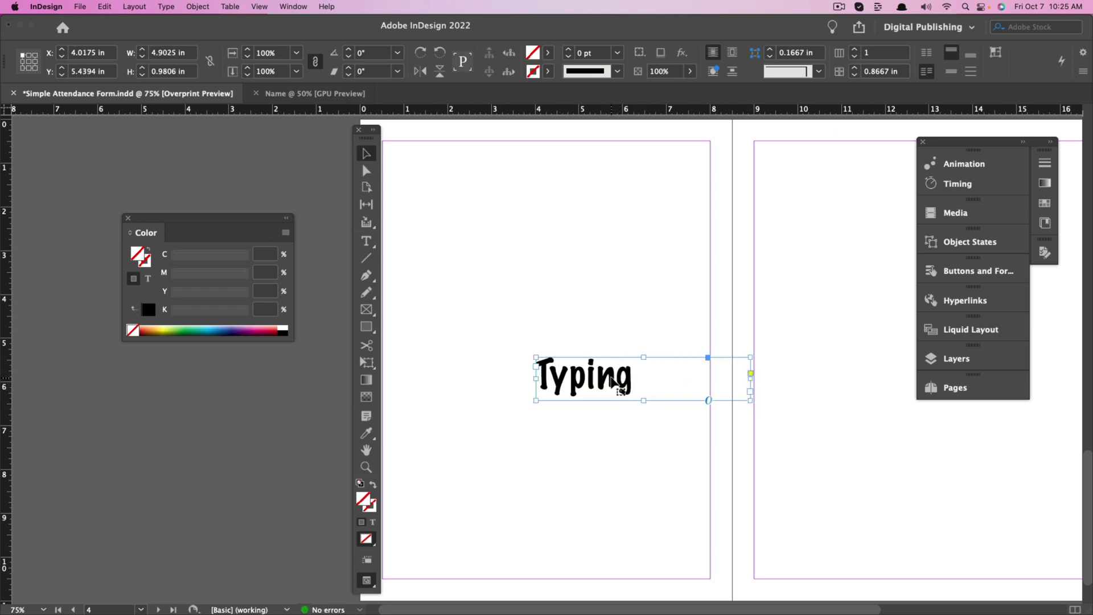
pyautogui.press('super+alt+c')
# Move the "Typing" frame to about X 3.15 in, Y 5.15 in on page 4 and shift the Tools panel off the page.
pyautogui.moveTo(612, 383); pyautogui.dragTo(565, 370)
pyautogui.moveTo(369, 145); pyautogui.dragTo(346, 145)
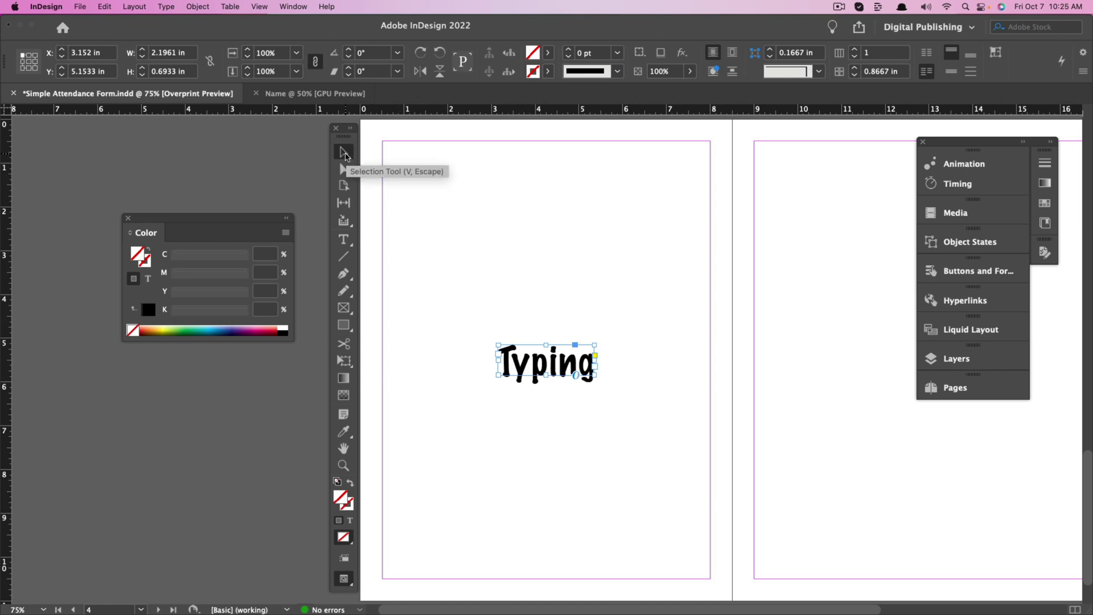
# Change the fill colour of the word "Typing" to bright green 35f258 and finish editing the text.
pyautogui.tripleClick(539, 365)
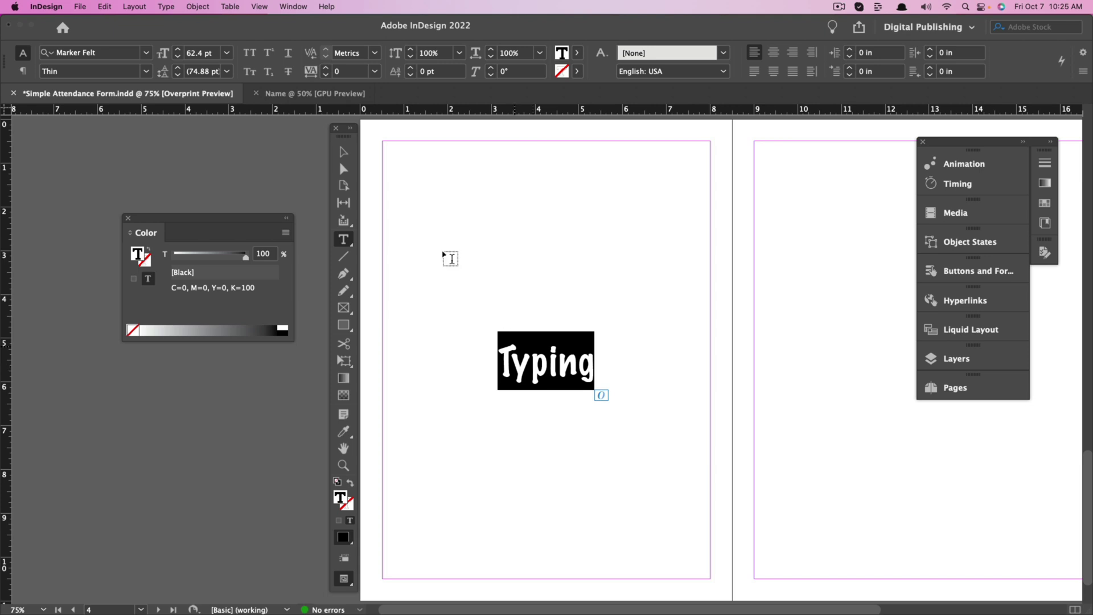
pyautogui.doubleClick(141, 256)
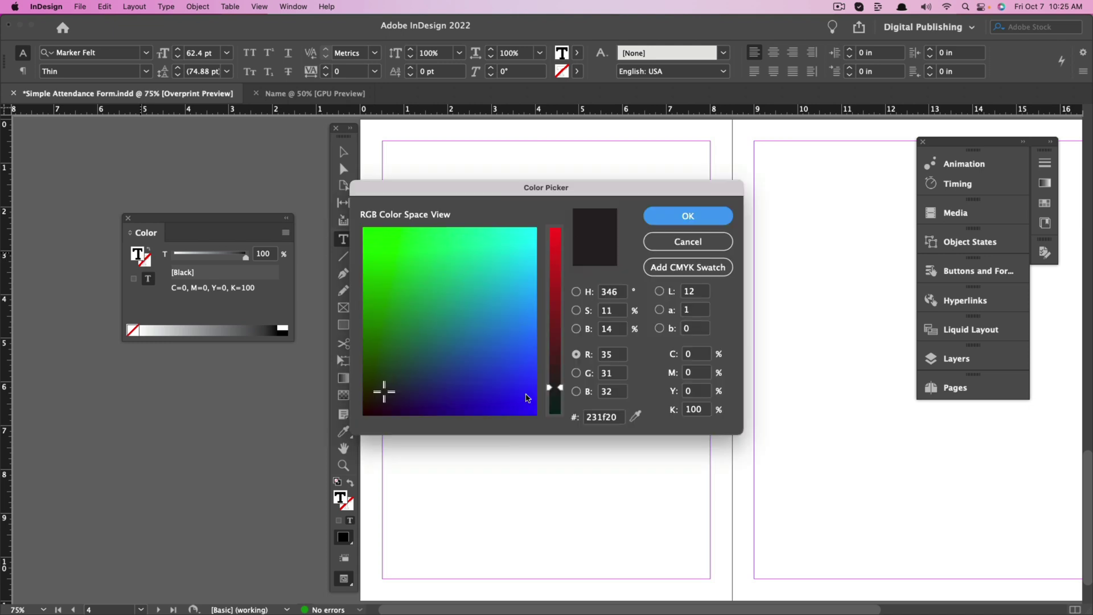
pyautogui.moveTo(493, 334)
pyautogui.mouseDown()
pyautogui.moveTo(530, 410)
pyautogui.moveTo(530, 336)
pyautogui.moveTo(555, 261)
pyautogui.mouseUp()
pyautogui.click(489, 347)
pyautogui.moveTo(488, 347)
pyautogui.mouseDown()
pyautogui.moveTo(427, 396)
pyautogui.moveTo(424, 238)
pyautogui.mouseUp()
pyautogui.click(557, 345)
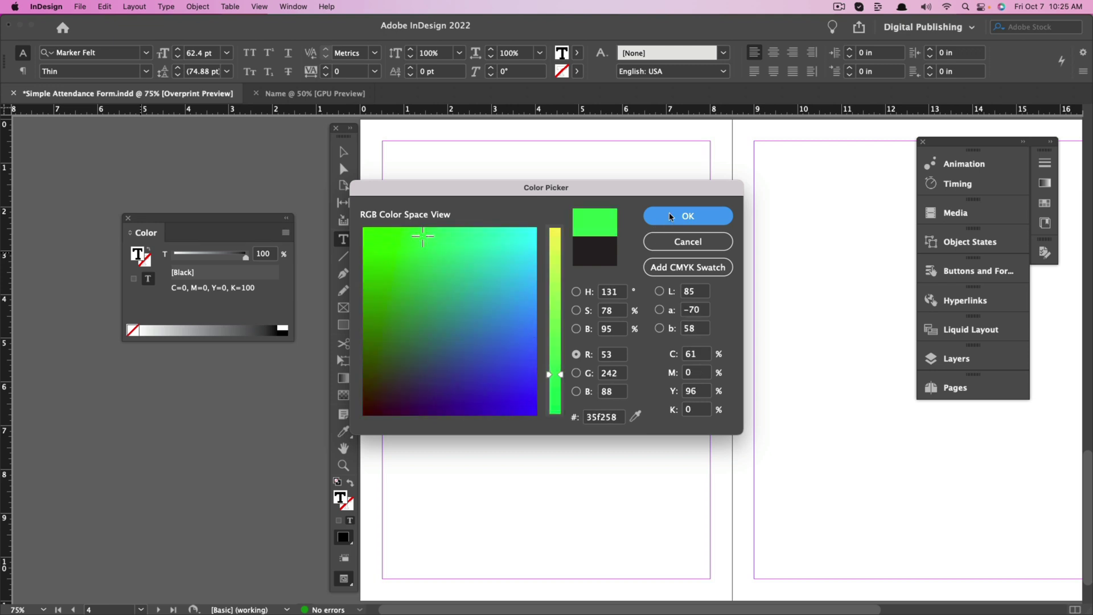
pyautogui.click(669, 220)
pyautogui.press('Escape')
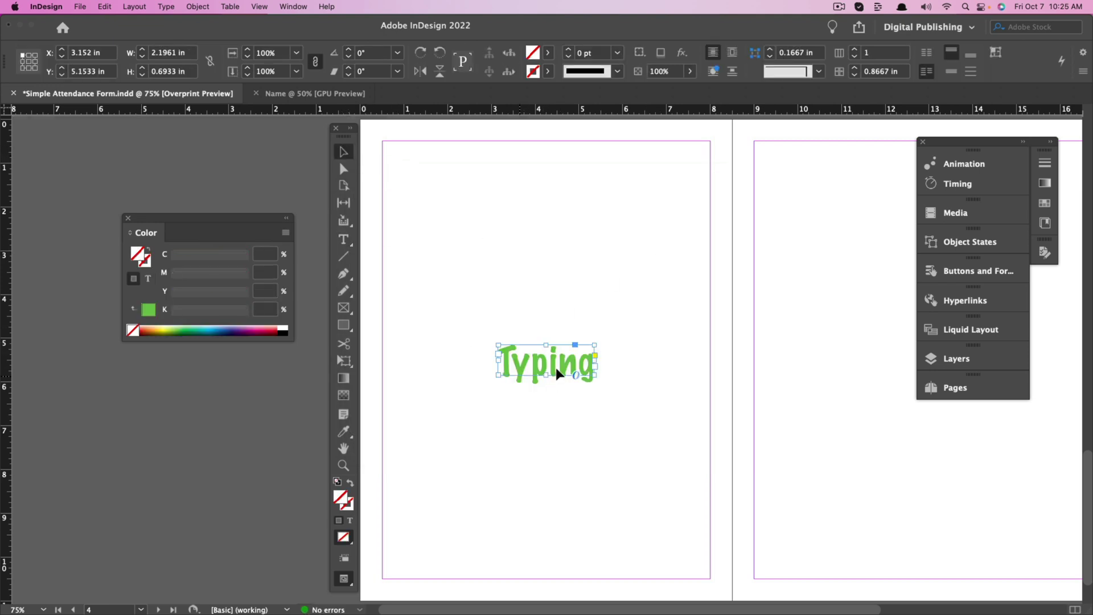
# Draw a horizontal line about 6.44 in long above the word "Typing" with the Line tool.
pyautogui.click(453, 441)
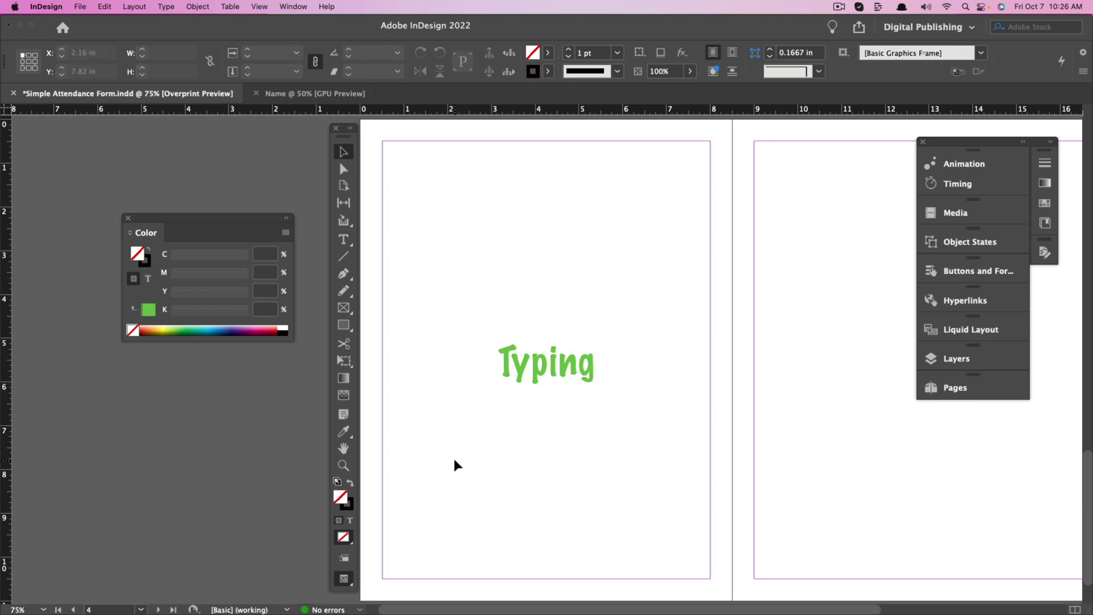
pyautogui.click(342, 256)
pyautogui.moveTo(410, 270); pyautogui.dragTo(554, 473)
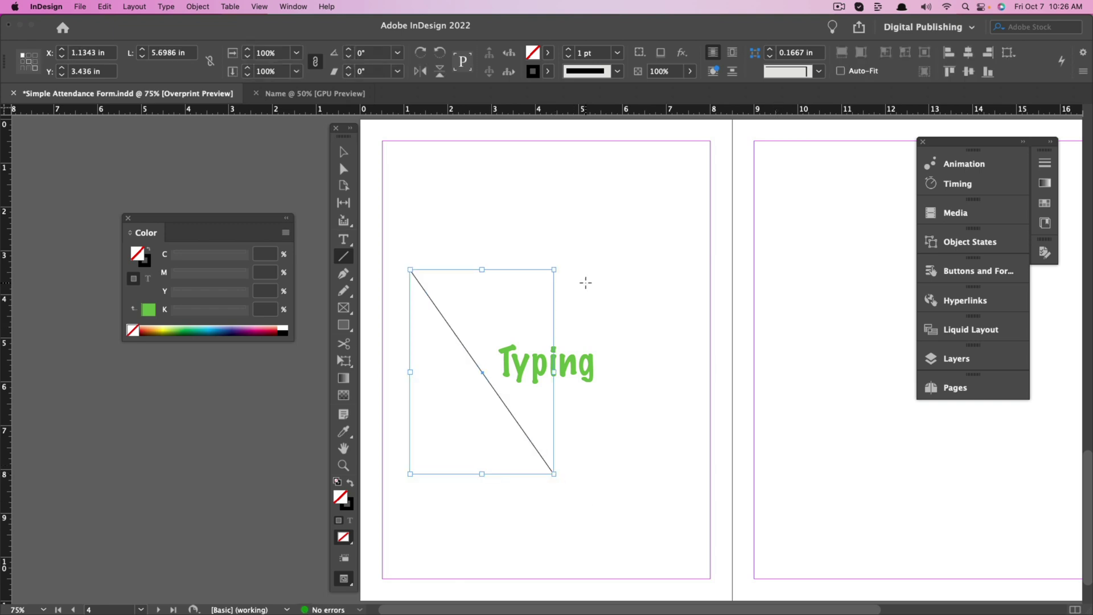
pyautogui.press('super+z')
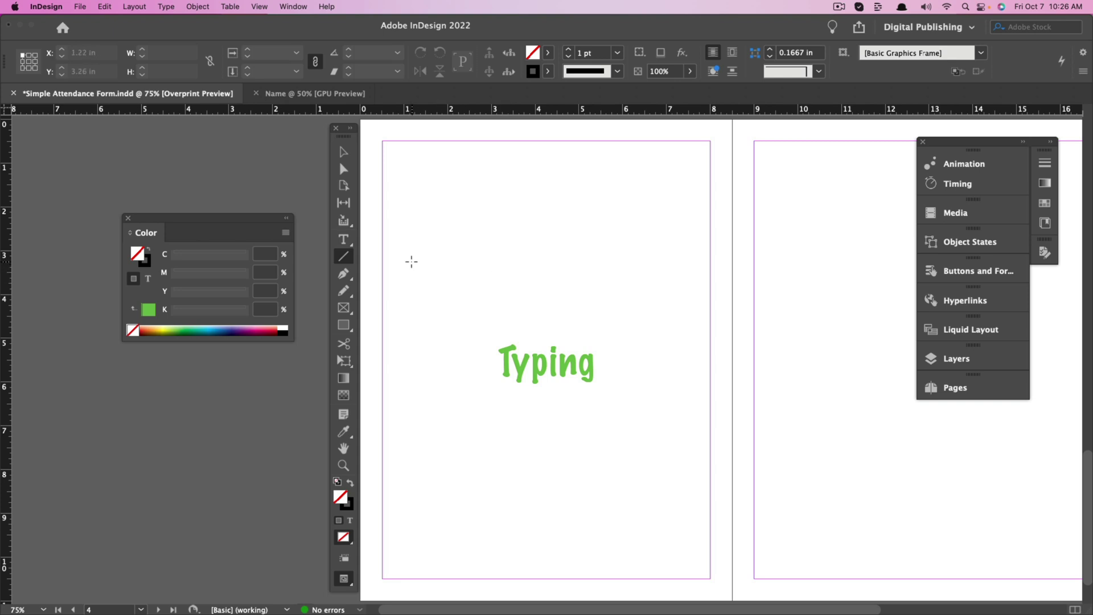
pyautogui.moveTo(406, 262); pyautogui.dragTo(688, 264)
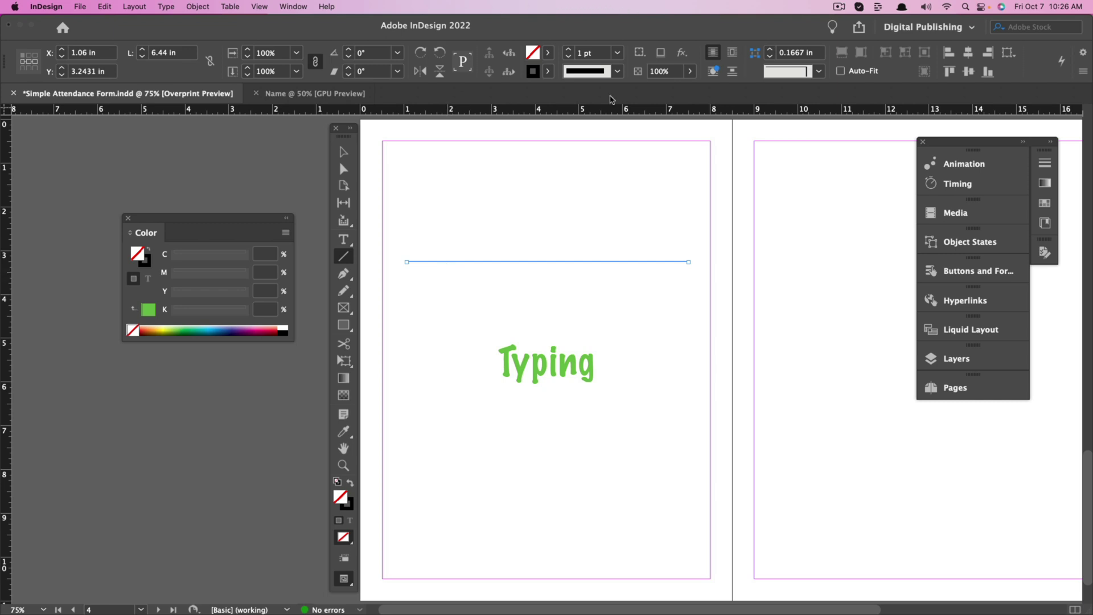
# Set the line's stroke weight to 3 pt and its colour to the red swatch C=15 M=100 Y=100.
pyautogui.click(570, 51)
pyautogui.click(569, 52)
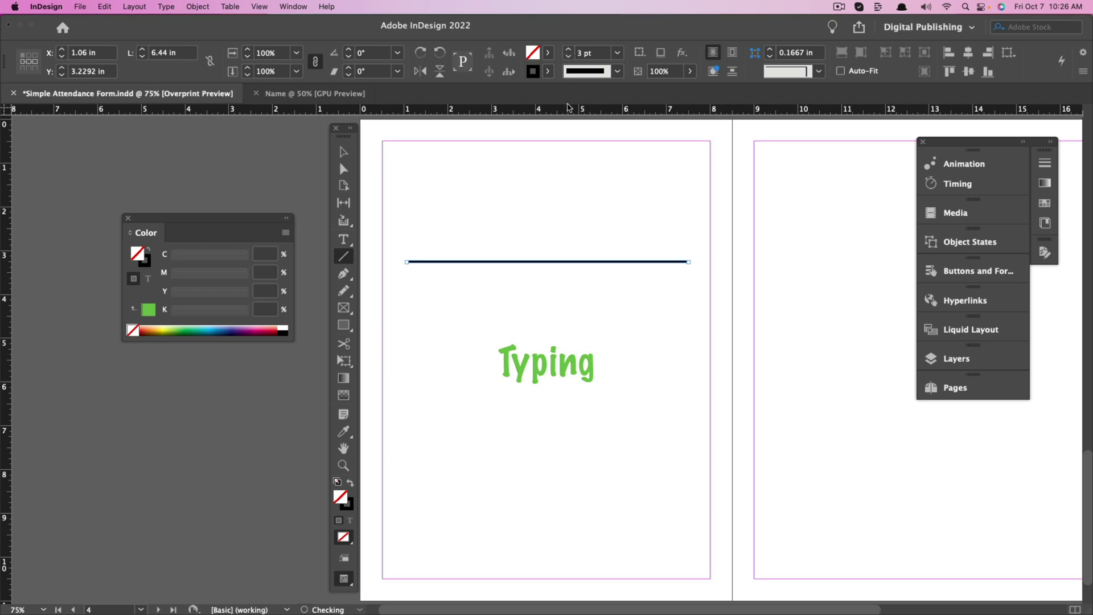
pyautogui.click(548, 71)
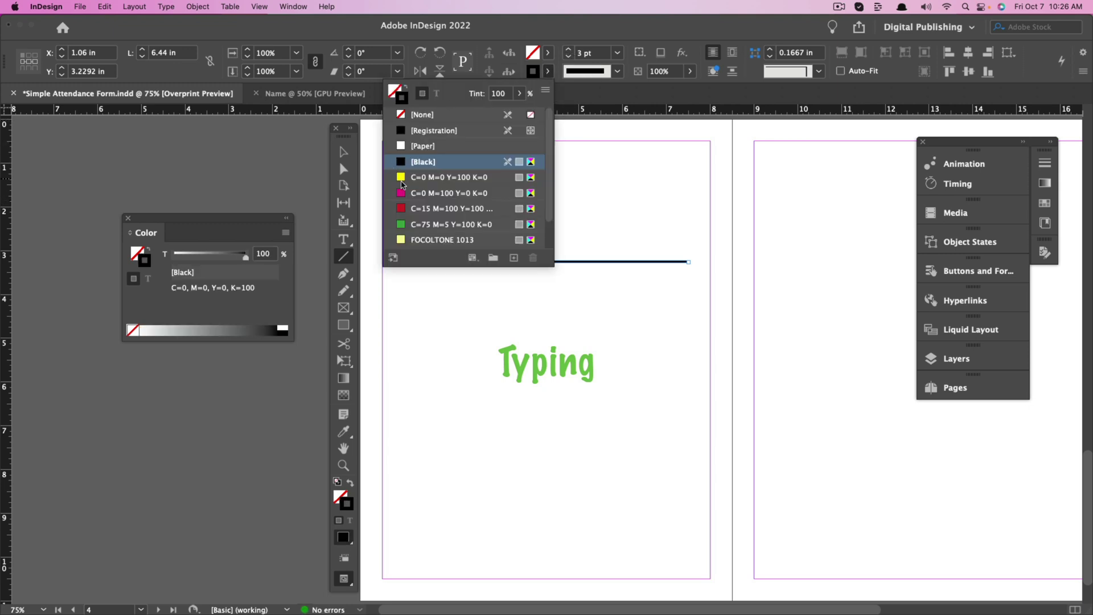
pyautogui.click(413, 241)
pyautogui.click(420, 225)
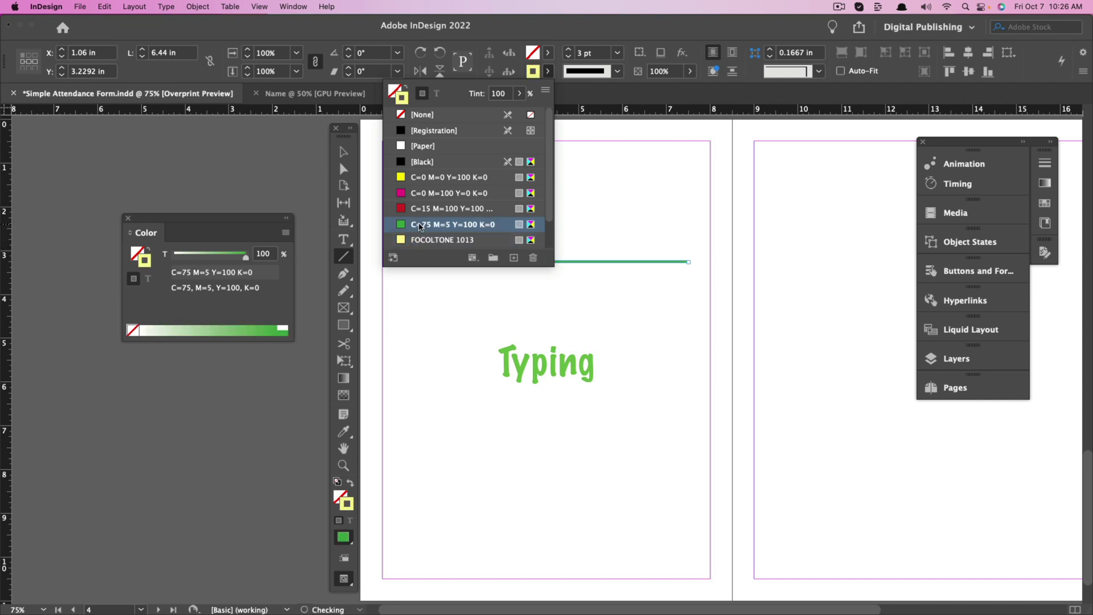
pyautogui.click(420, 209)
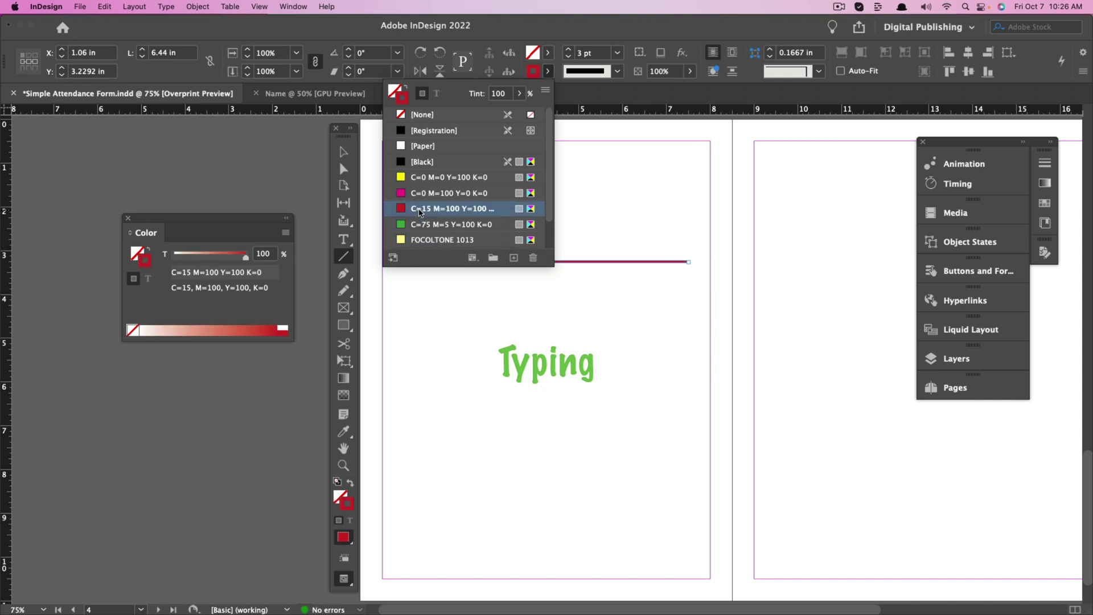
pyautogui.click(568, 141)
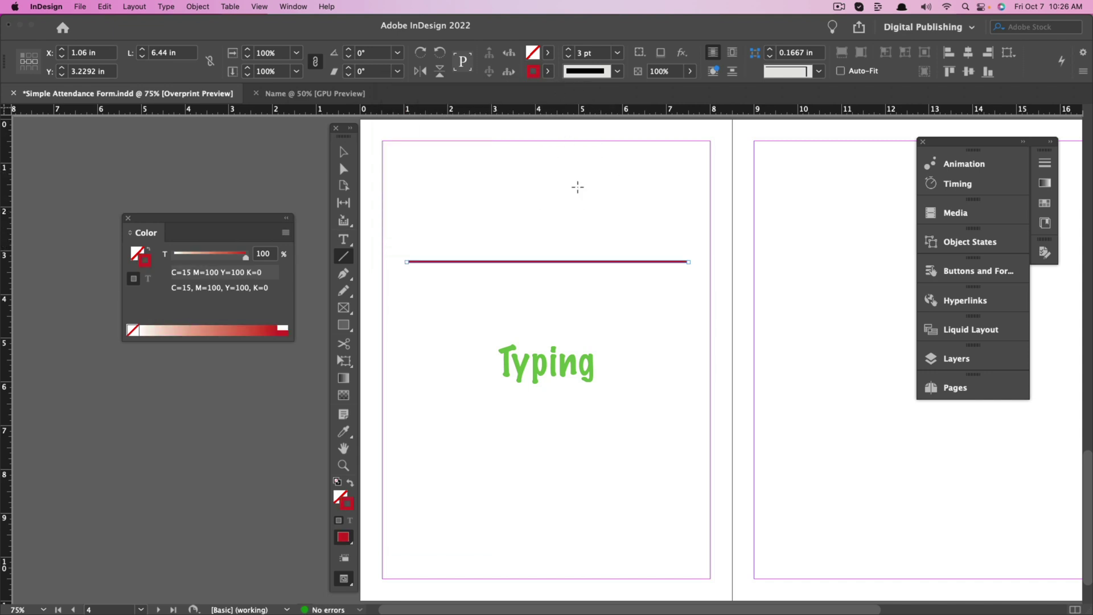
# Move the "Typing" frame up to about Y 2.46 in and place the red line just beneath it, starting at about X 1.03 in.
pyautogui.click(343, 152)
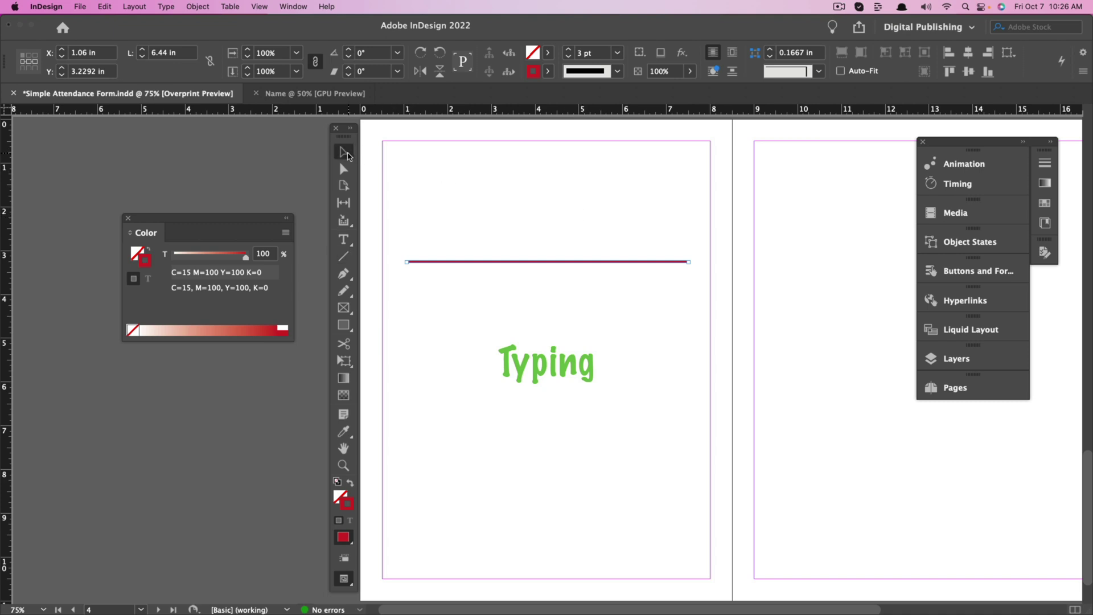
pyautogui.click(563, 336)
pyautogui.moveTo(494, 262); pyautogui.dragTo(483, 299)
pyautogui.moveTo(539, 357); pyautogui.dragTo(534, 299)
pyautogui.click(580, 440)
pyautogui.moveTo(538, 348)
pyautogui.mouseDown()
pyautogui.moveTo(548, 327)
pyautogui.moveTo(515, 314)
pyautogui.mouseUp()
pyautogui.click(509, 337)
pyautogui.moveTo(459, 261); pyautogui.dragTo(712, 402)
pyautogui.click(626, 437)
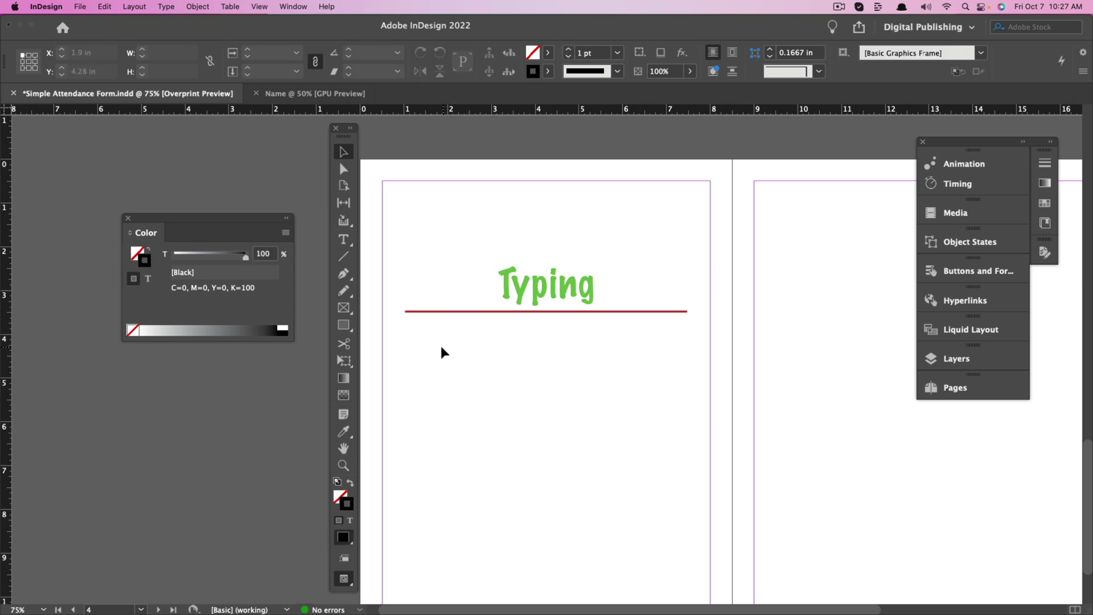
pyautogui.moveTo(411, 220); pyautogui.dragTo(715, 388)
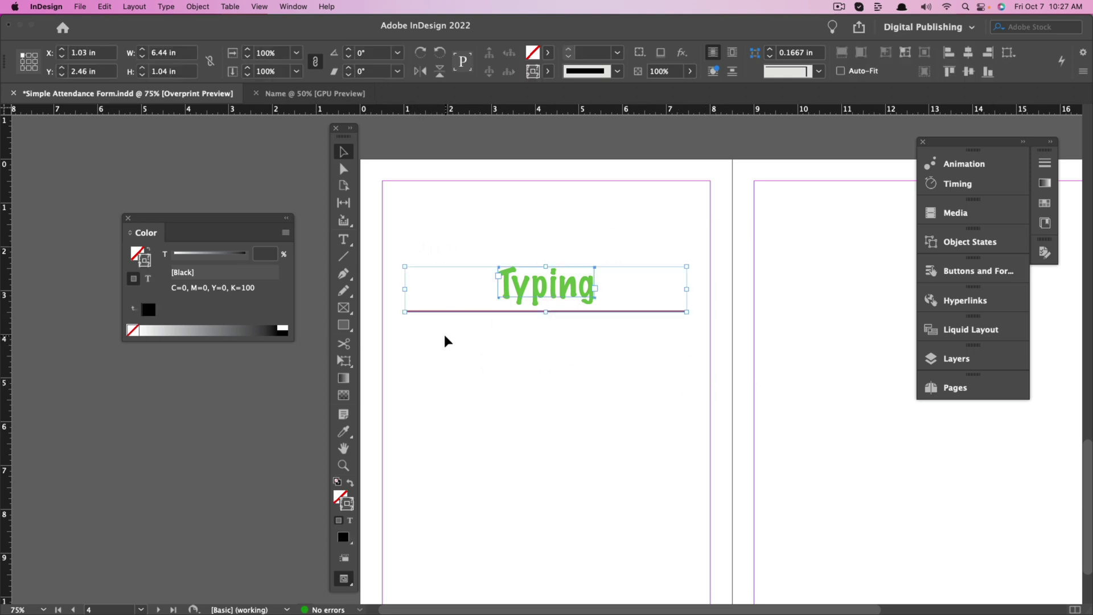
pyautogui.click(473, 363)
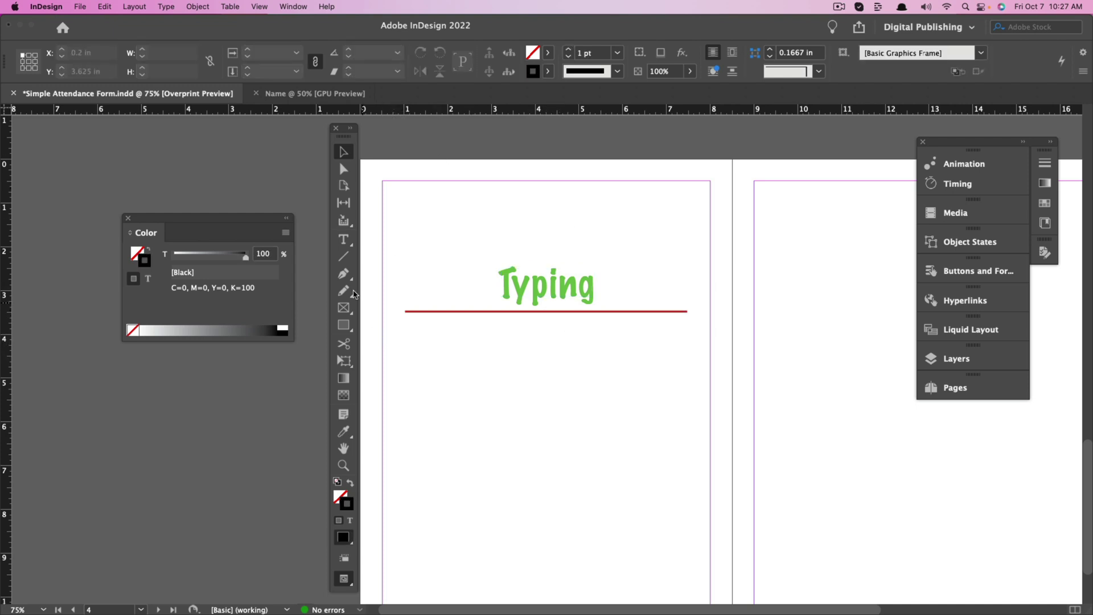
# Draw a closed triangle about 1.78 in wide and 1.83 in high below the red line with the Pen tool.
pyautogui.click(345, 275)
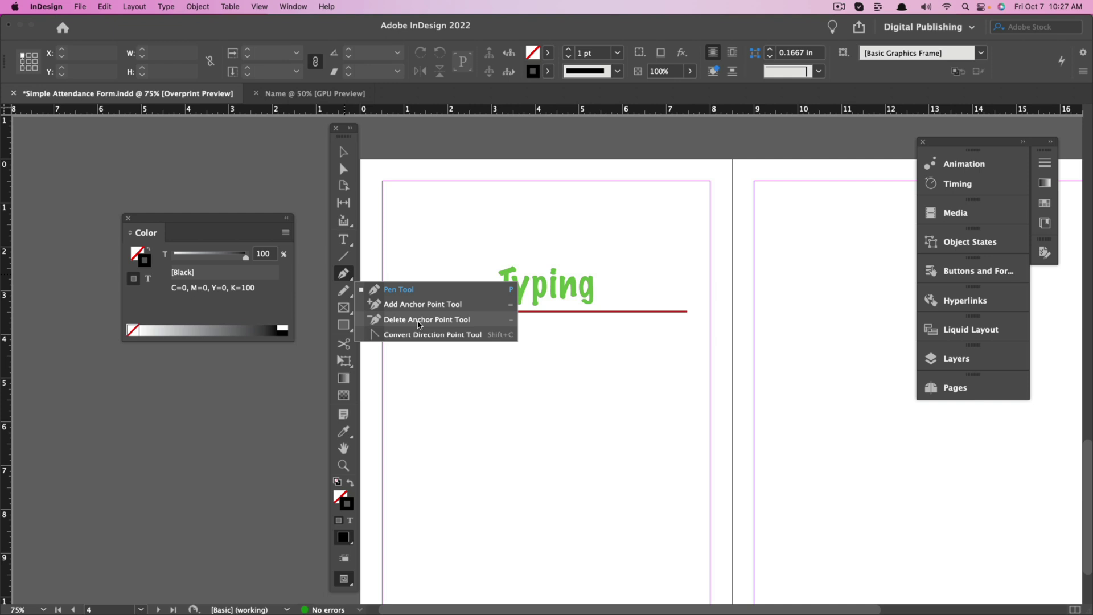
pyautogui.click(426, 386)
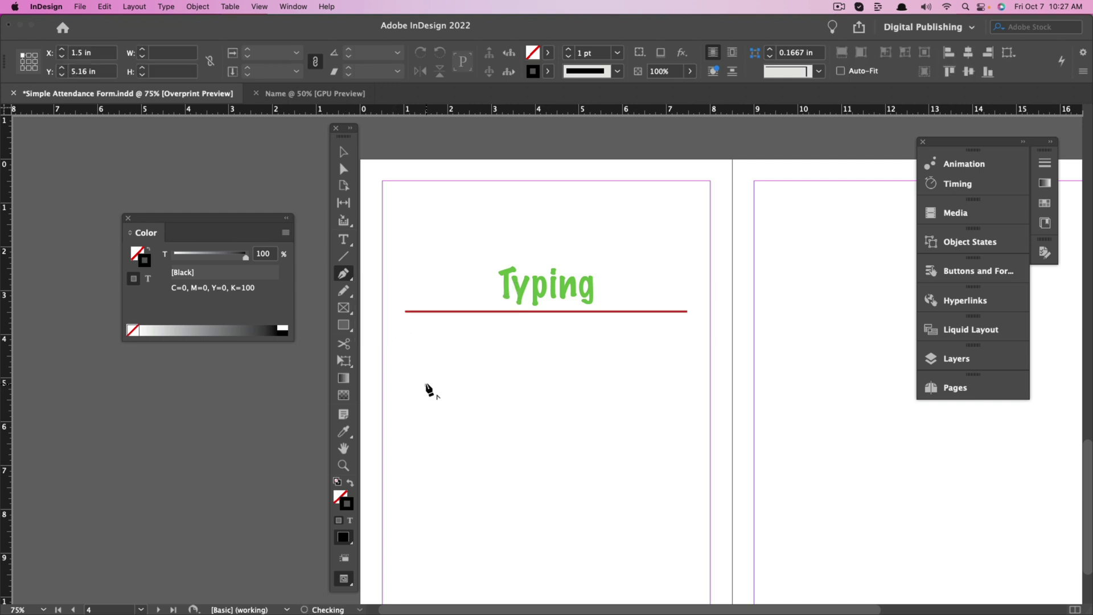
pyautogui.click(503, 368)
pyautogui.click(499, 446)
pyautogui.click(418, 442)
pyautogui.click(427, 384)
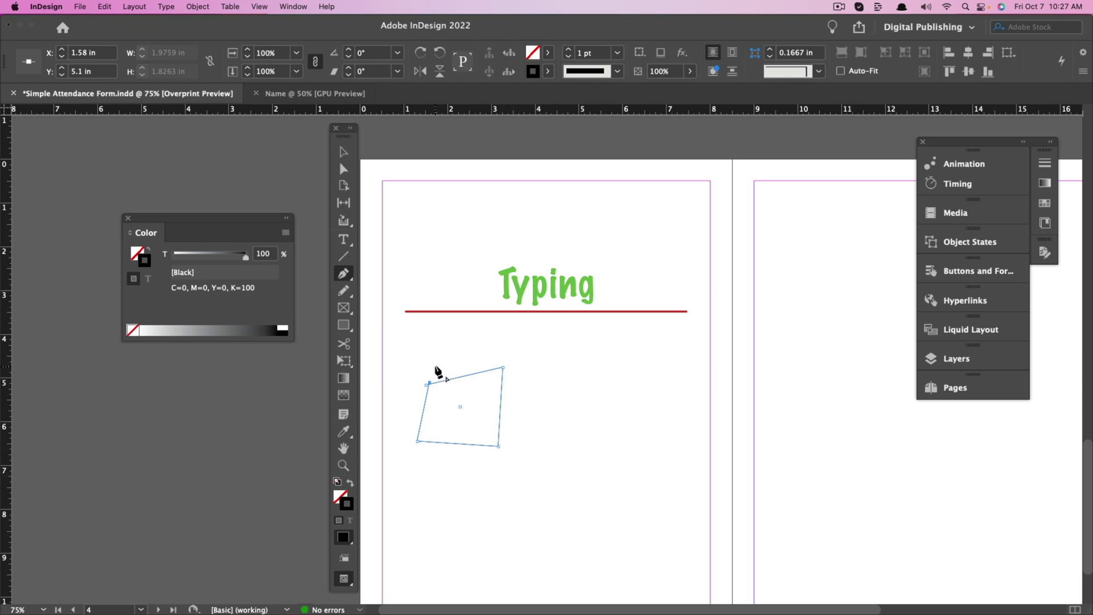
pyautogui.press('super+z')
pyautogui.press('super+z')
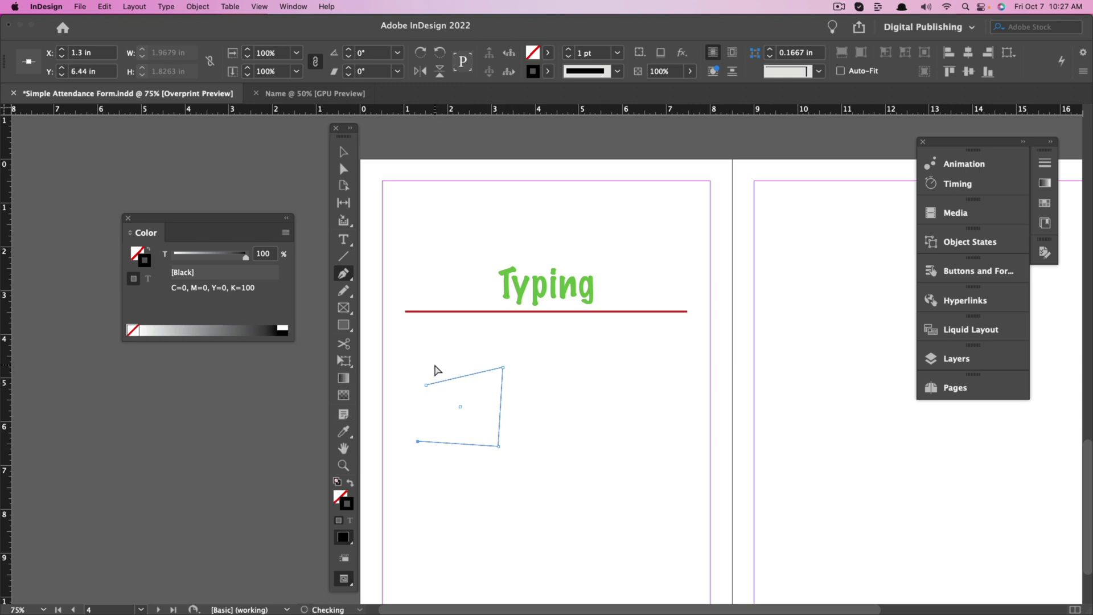
pyautogui.click(426, 384)
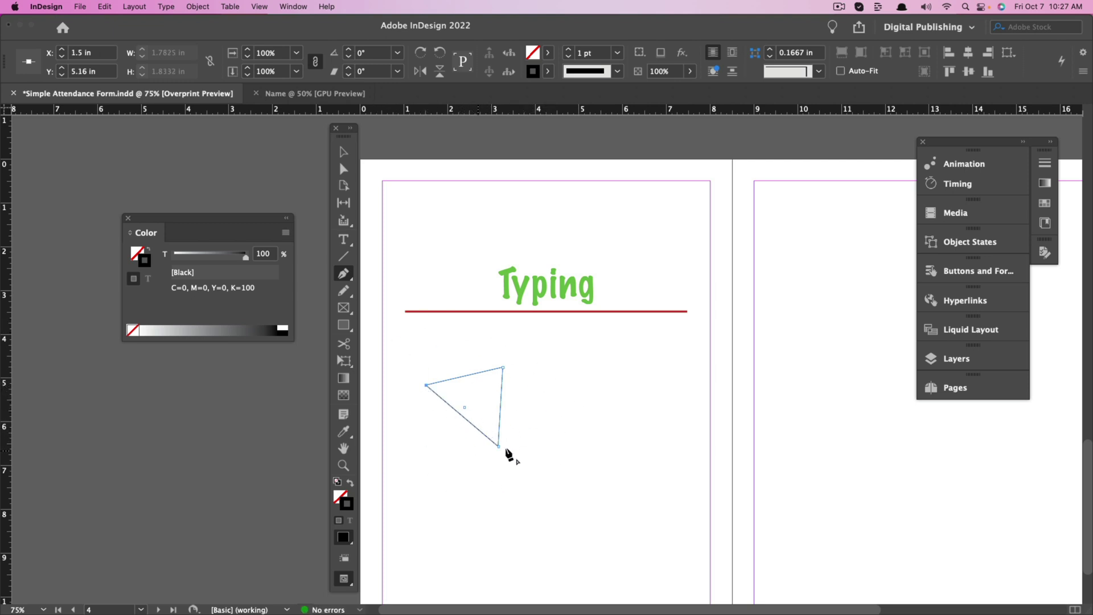
# Add an anchor point on the triangle's lower-left edge and another on its upper edge.
pyautogui.click(345, 275)
pyautogui.click(423, 304)
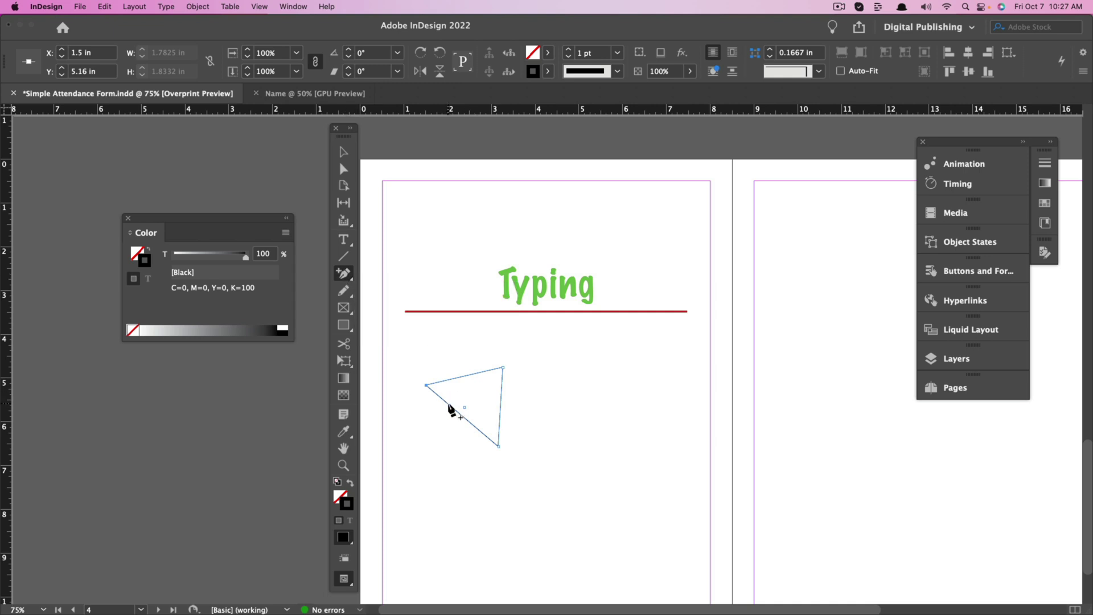
pyautogui.click(454, 409)
pyautogui.click(467, 377)
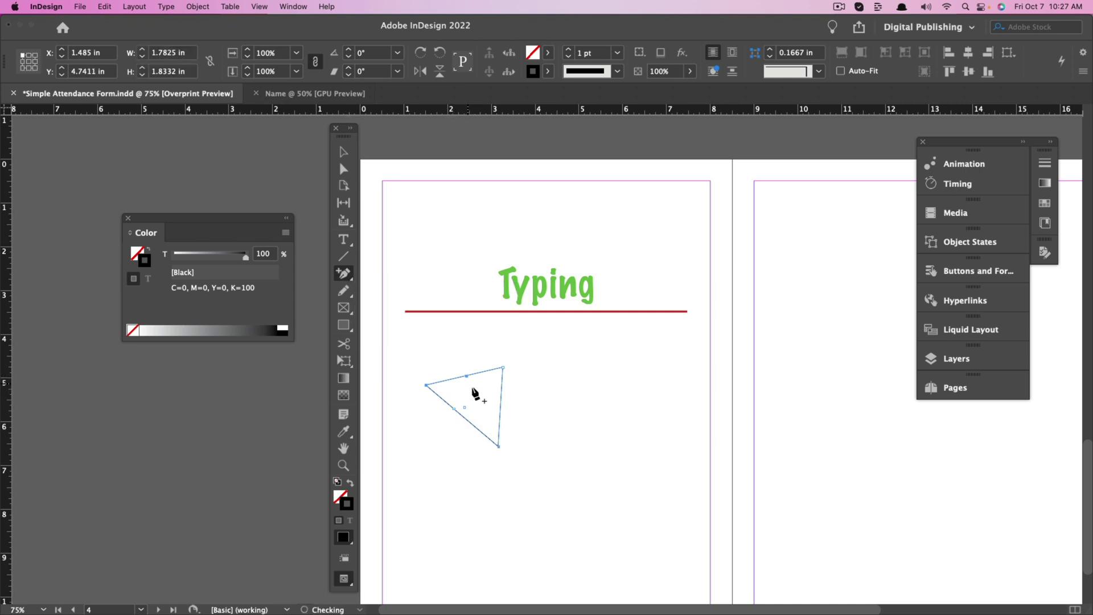
# Rotate the triangle about 51° so that one corner points upward.
pyautogui.press('v')
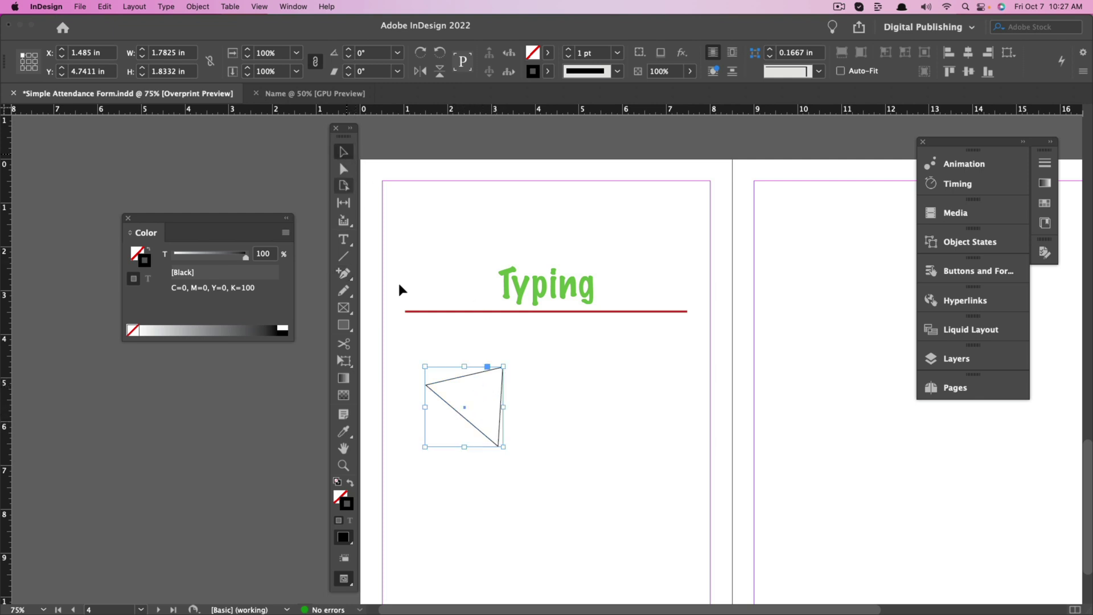
pyautogui.click(458, 416)
pyautogui.click(462, 417)
pyautogui.moveTo(506, 450); pyautogui.dragTo(566, 394)
pyautogui.click(555, 413)
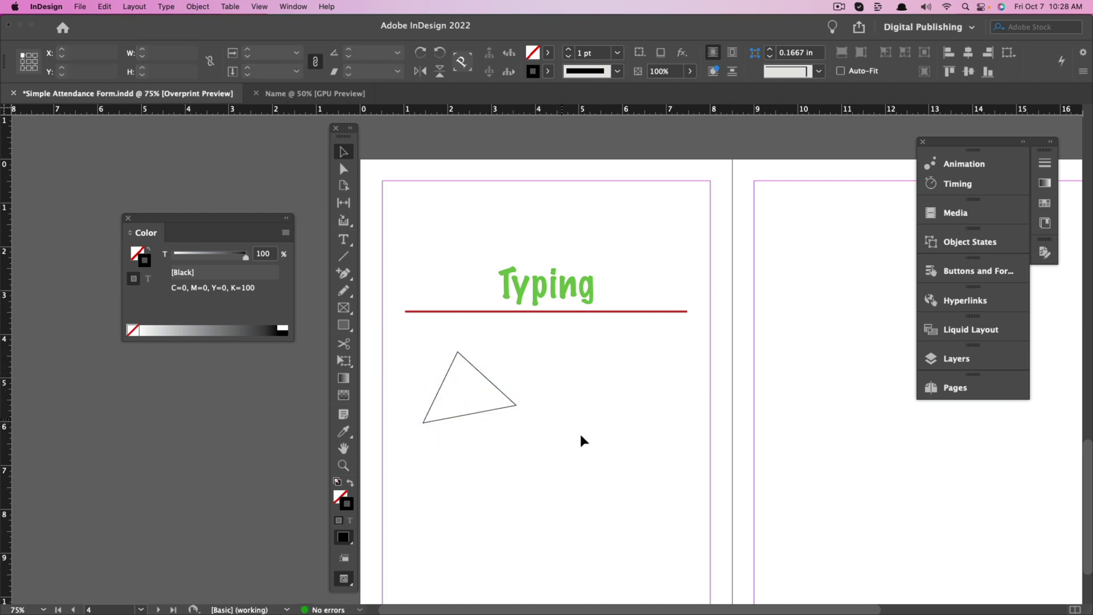
# Move the triangle directly beneath the word "Typing", slightly below the red line.
pyautogui.moveTo(468, 418); pyautogui.dragTo(545, 390)
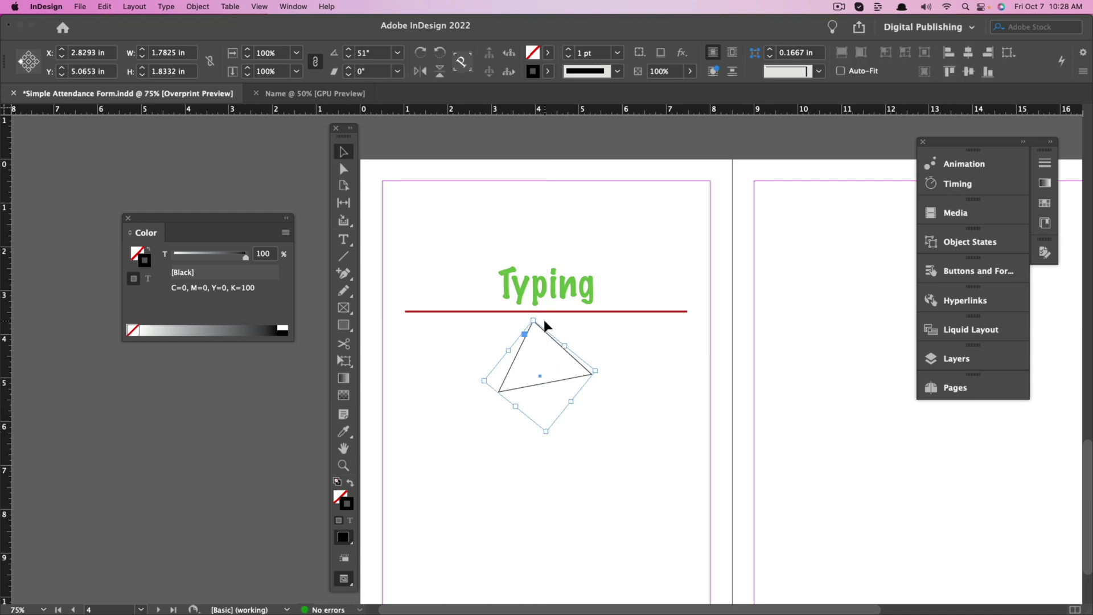
pyautogui.click(660, 340)
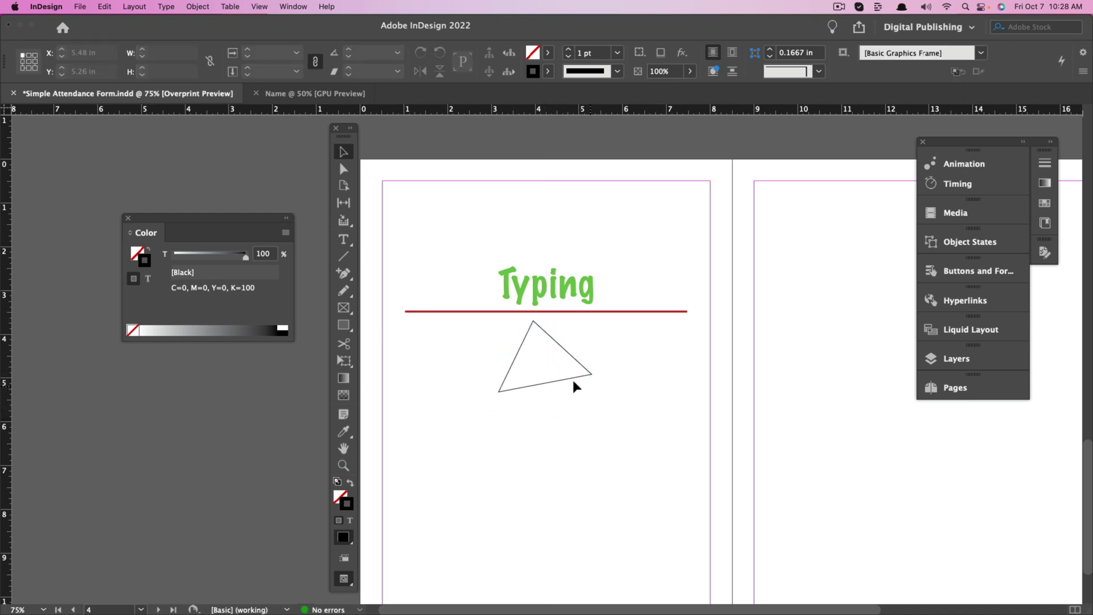
pyautogui.moveTo(556, 382); pyautogui.dragTo(557, 398)
pyautogui.click(677, 388)
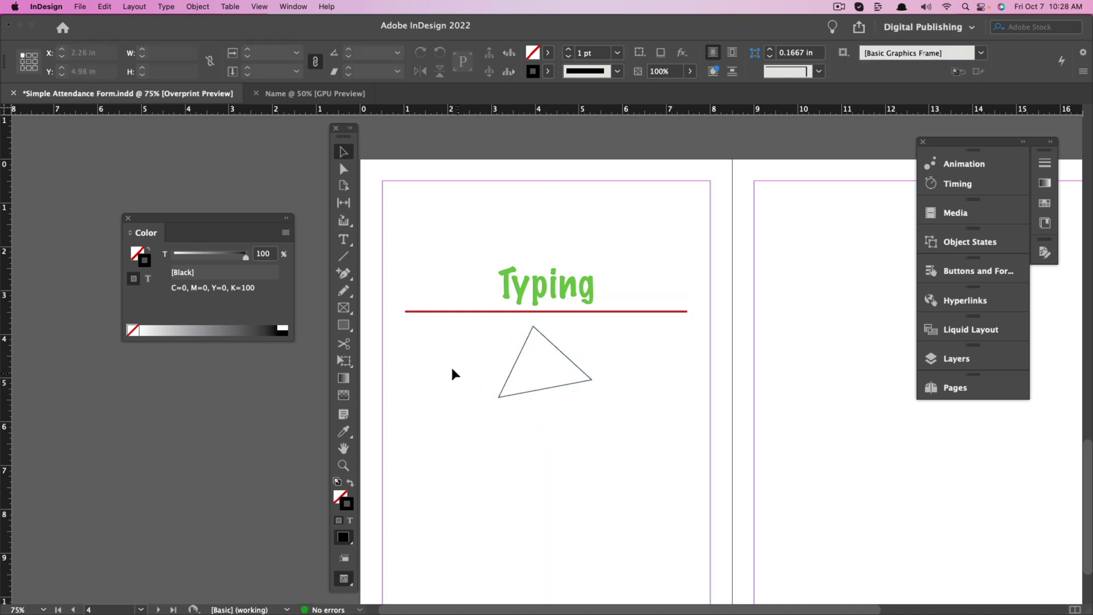
# Try a freehand U-shaped stroke about 1.26 × 2.56 in with the Pencil tool and undo it.
pyautogui.moveTo(343, 291)
pyautogui.mouseDown()
pyautogui.moveTo(396, 301)
pyautogui.moveTo(396, 339)
pyautogui.moveTo(400, 308)
pyautogui.mouseUp()
pyautogui.moveTo(435, 392)
pyautogui.mouseDown()
pyautogui.moveTo(469, 502)
pyautogui.moveTo(476, 426)
pyautogui.mouseUp()
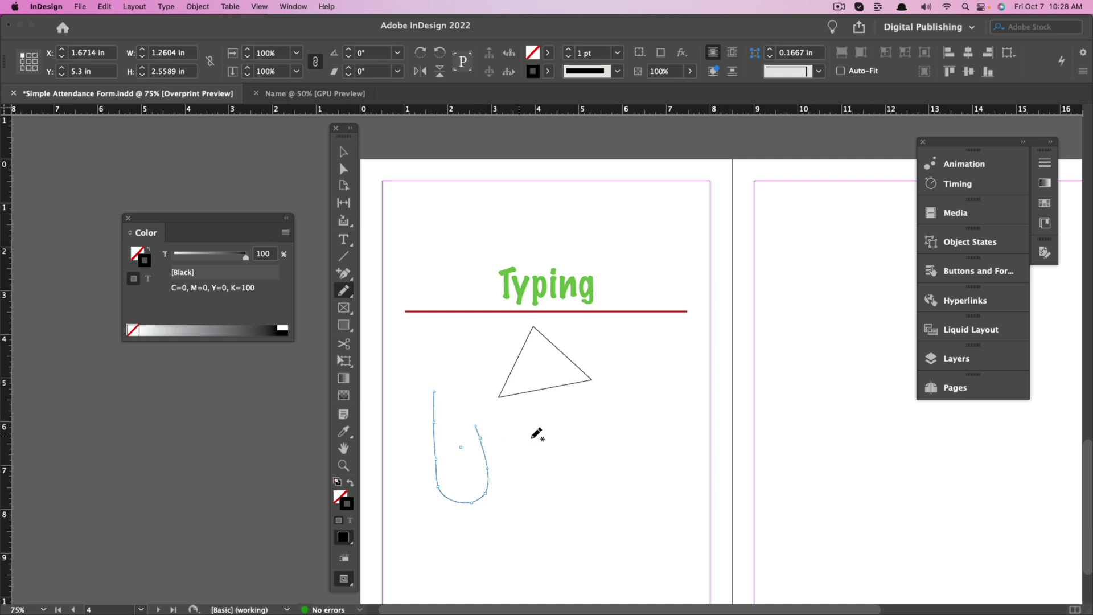
pyautogui.press('super+z')
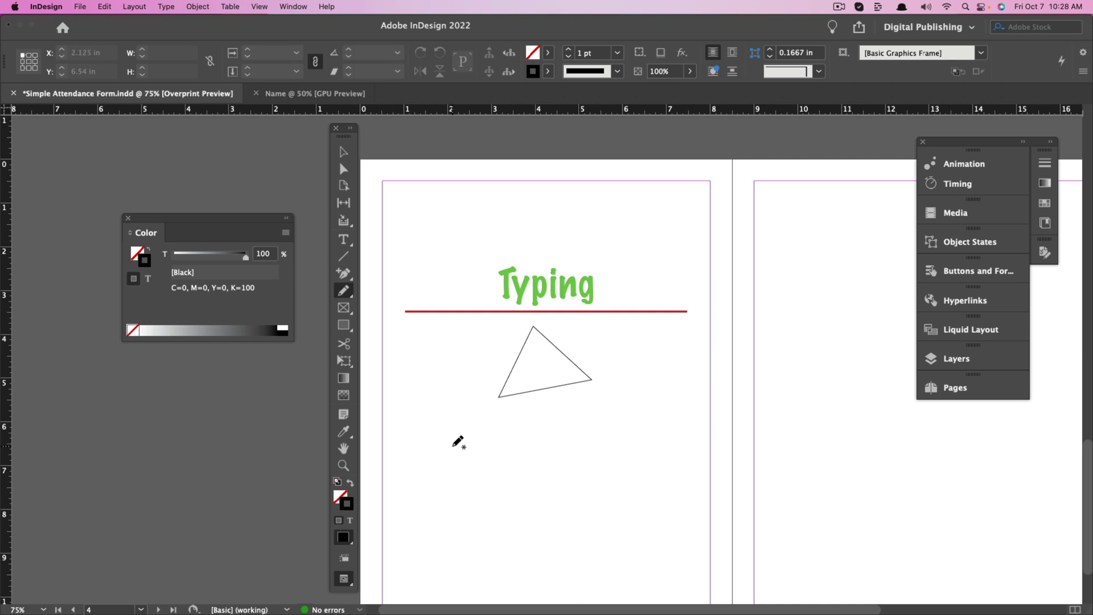
# Sketch a freehand spiral about 0.78 × 0.97 in and move it to about X 4.66 in, Y 6.10 in.
pyautogui.moveTo(449, 451)
pyautogui.mouseDown()
pyautogui.moveTo(459, 465)
pyautogui.moveTo(446, 475)
pyautogui.moveTo(460, 468)
pyautogui.mouseUp()
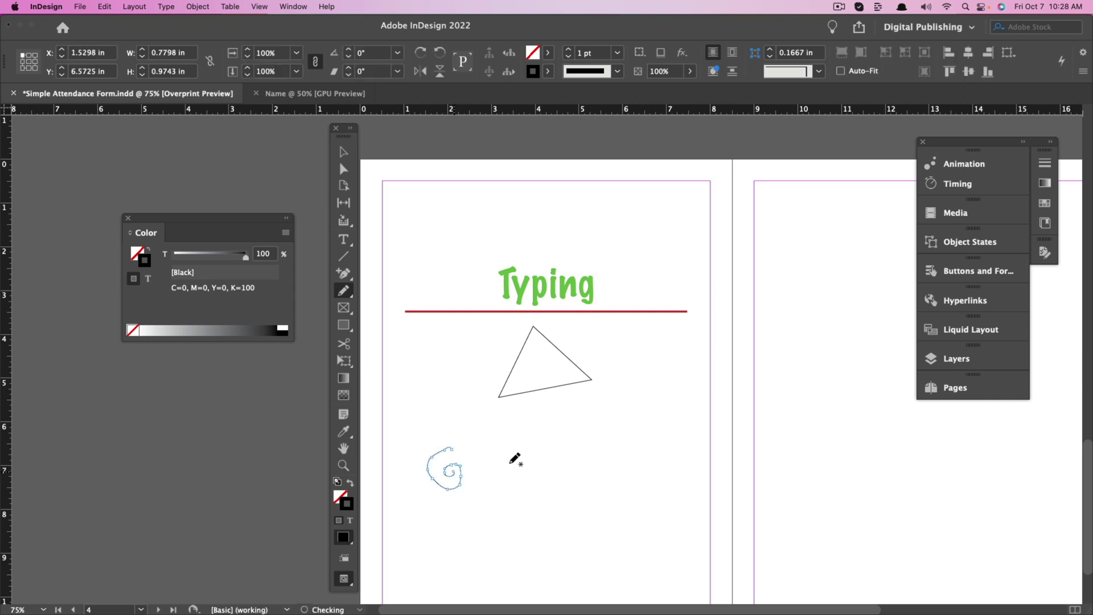
pyautogui.click(344, 152)
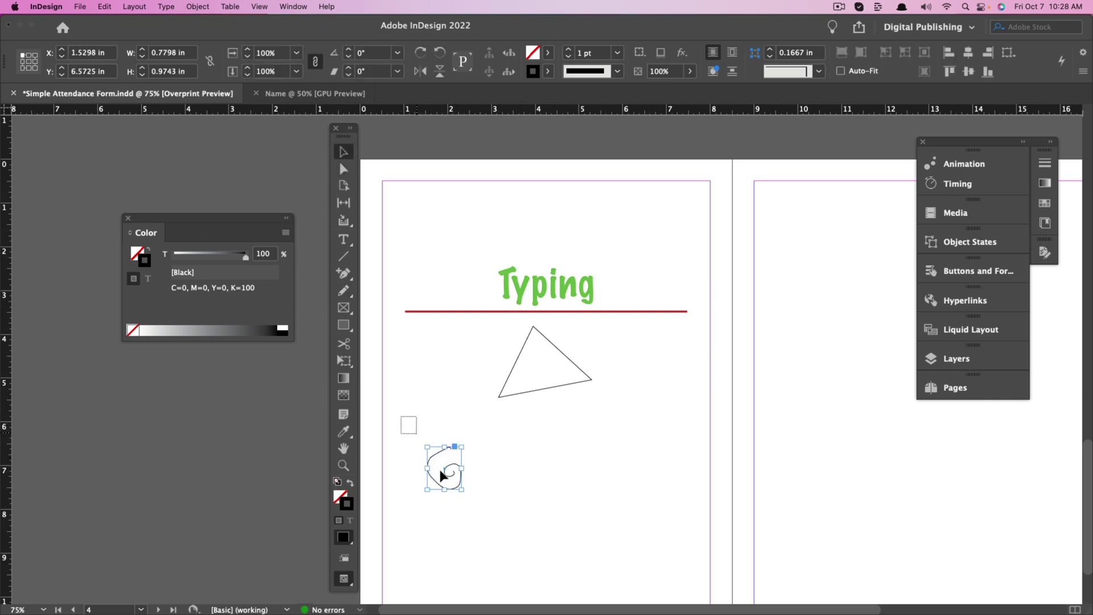
pyautogui.moveTo(454, 481); pyautogui.dragTo(591, 461)
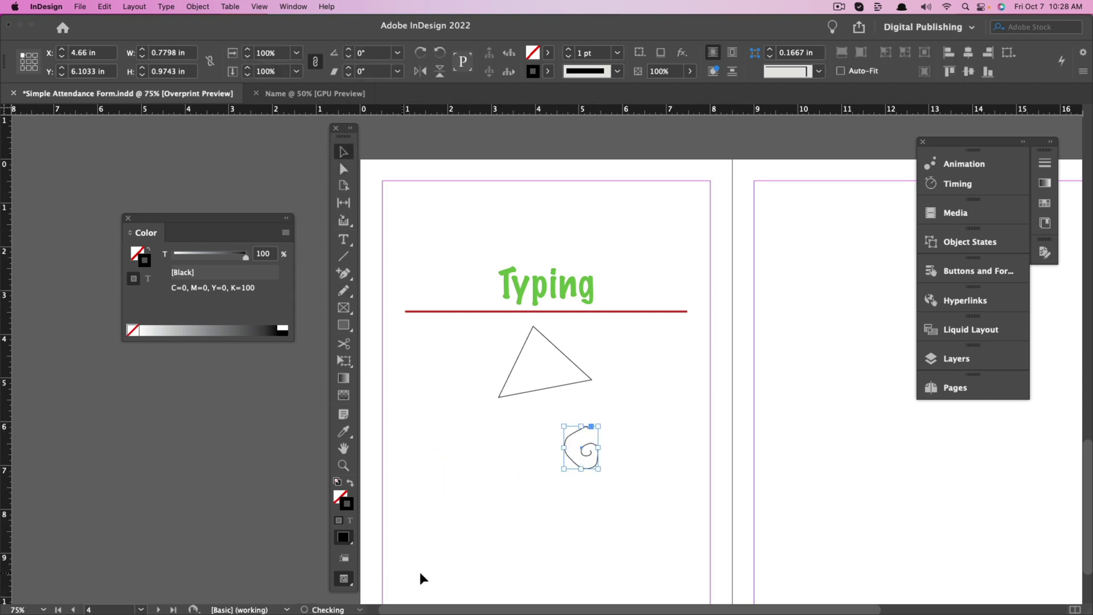
# Delete the freehand spiral below the triangle.
pyautogui.click(621, 441)
pyautogui.click(576, 467)
pyautogui.press('Delete')
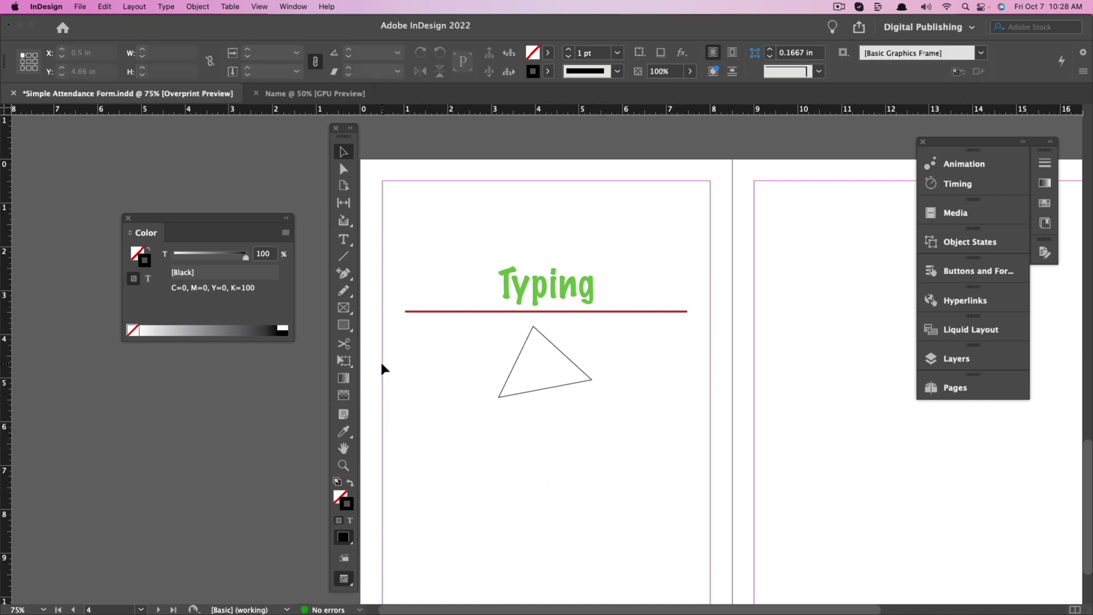
# Draw a 2.1 × 2.1 in frame with the Rectangle Frame tool below the triangle, at about X 2.94 in, Y 6.7 in.
pyautogui.click(345, 307)
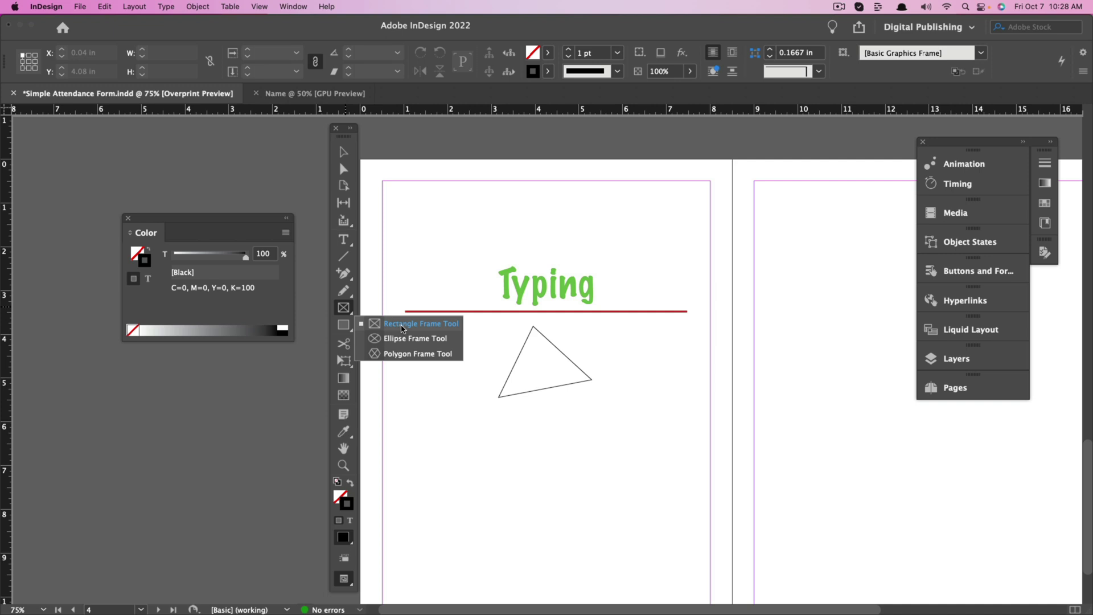
pyautogui.click(409, 328)
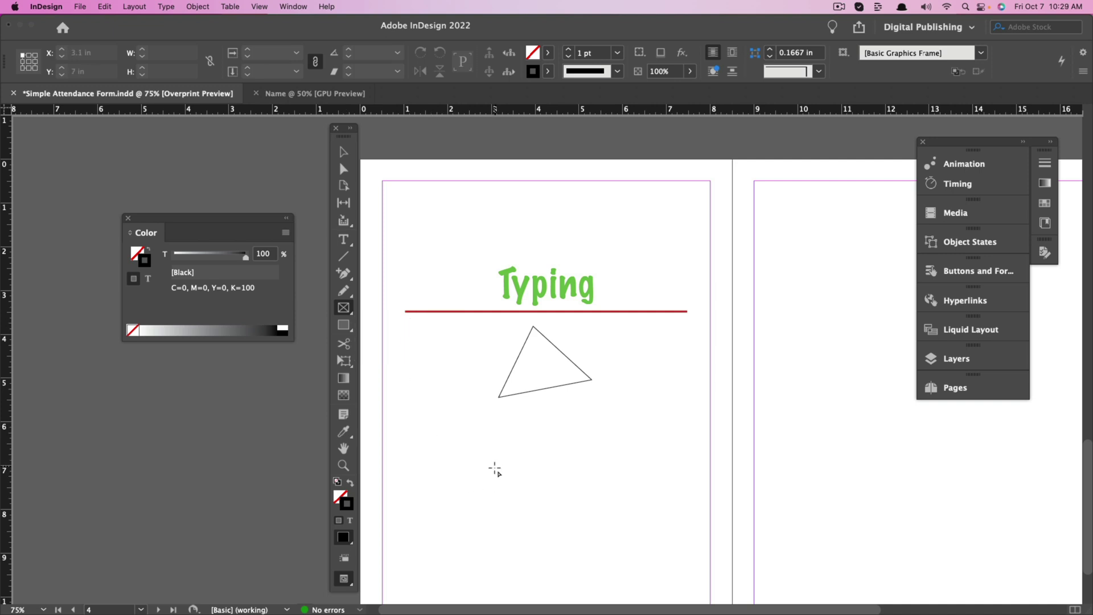
pyautogui.moveTo(467, 451); pyautogui.dragTo(579, 514)
pyautogui.press('Delete')
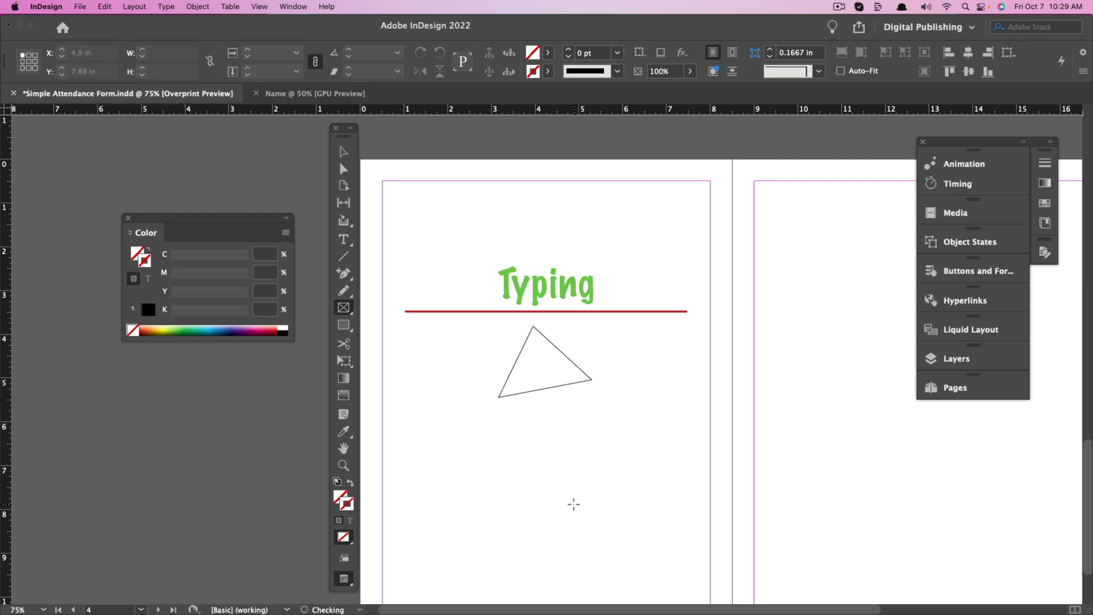
pyautogui.moveTo(489, 453)
pyautogui.mouseDown()
pyautogui.moveTo(588, 508)
pyautogui.moveTo(654, 532)
pyautogui.moveTo(609, 495)
pyautogui.moveTo(676, 534)
pyautogui.moveTo(647, 511)
pyautogui.moveTo(689, 543)
pyautogui.mouseUp()
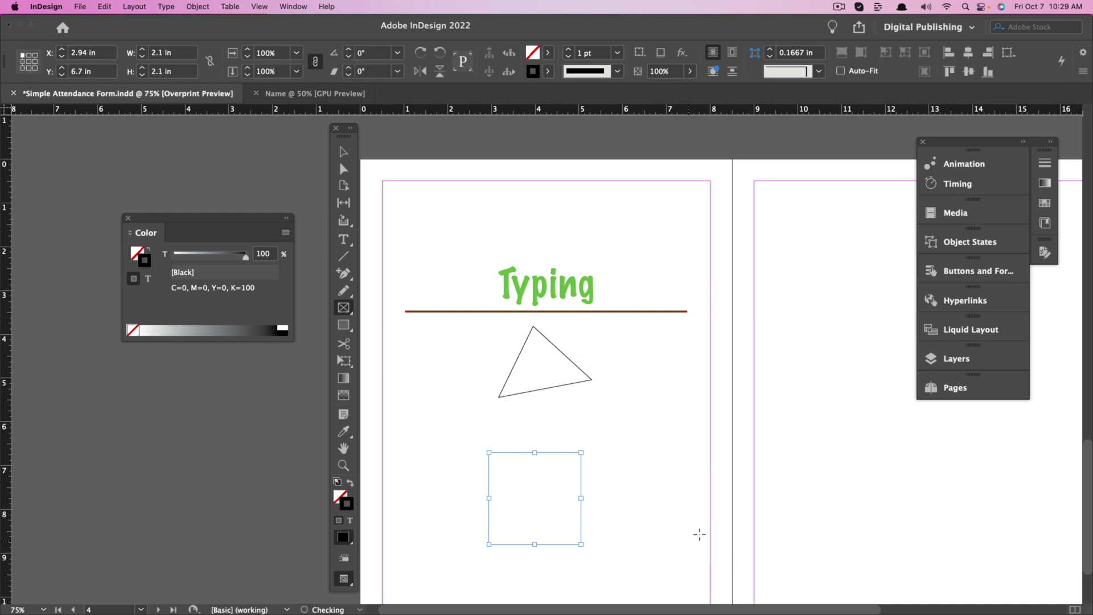
# Move the empty square frame up to about X 2.875 in, Y 6.10 in, below the triangle.
pyautogui.press('v')
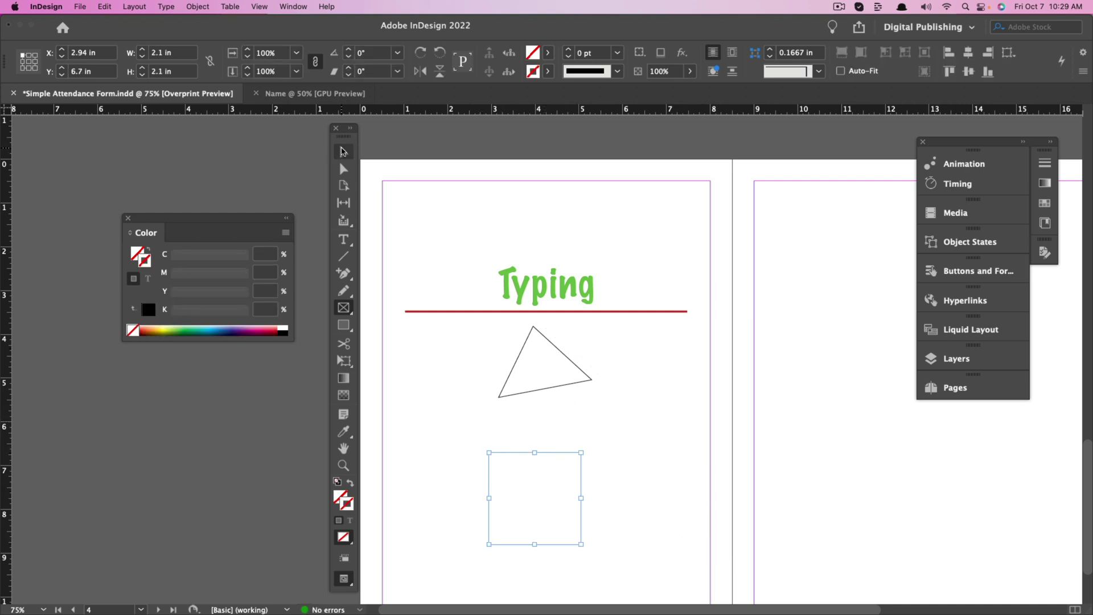
pyautogui.moveTo(486, 476); pyautogui.dragTo(484, 451)
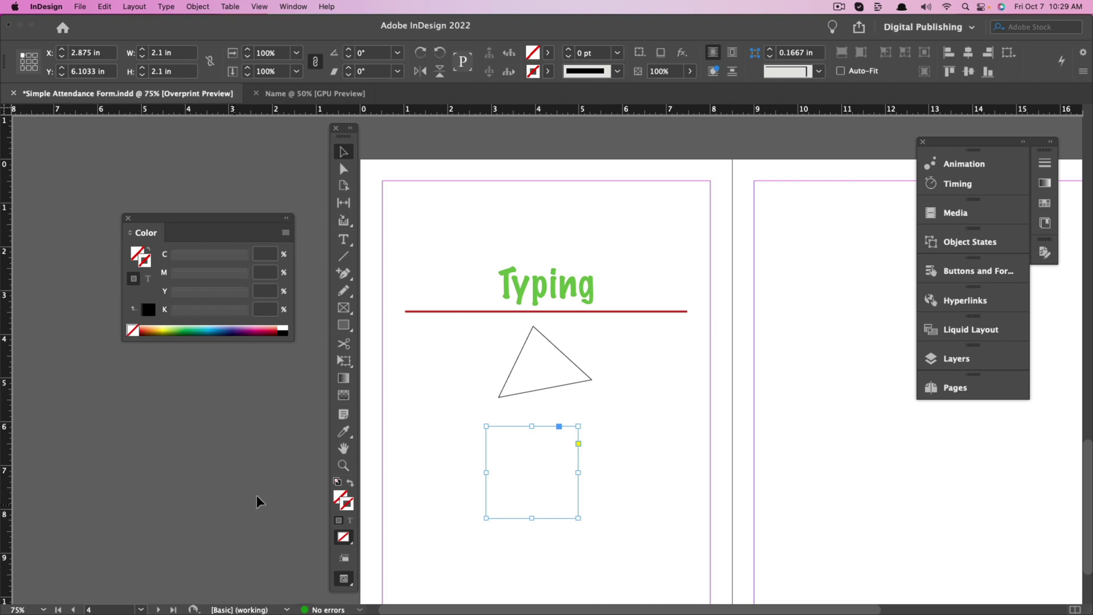
pyautogui.click(305, 468)
pyautogui.click(496, 472)
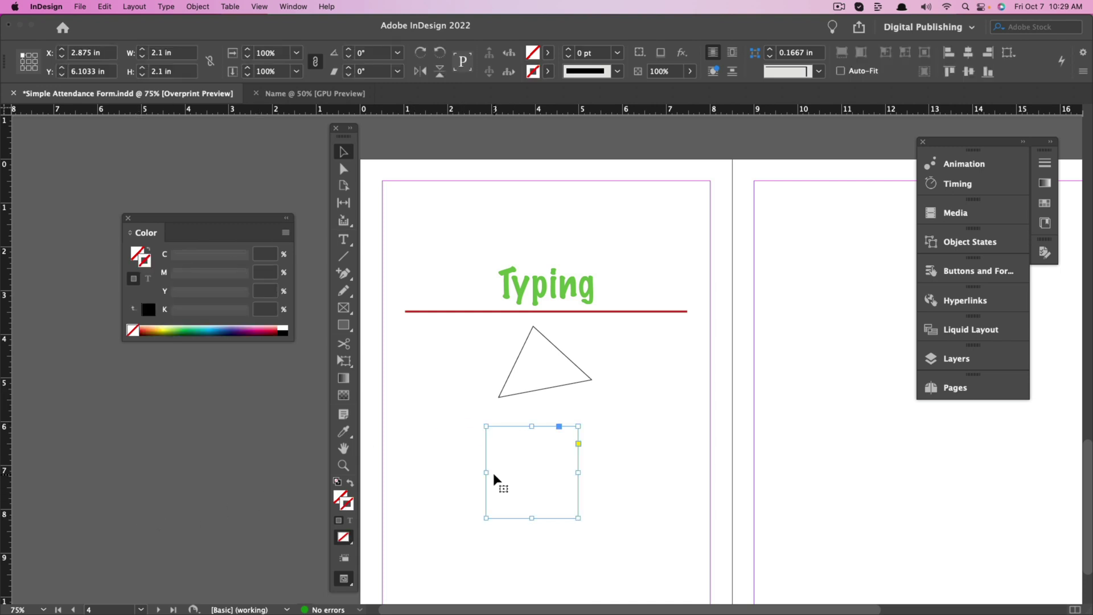
# Place the ragamuffin-cat JPG from the Downloads folder into the square frame, replacing the selected item.
pyautogui.click(79, 7)
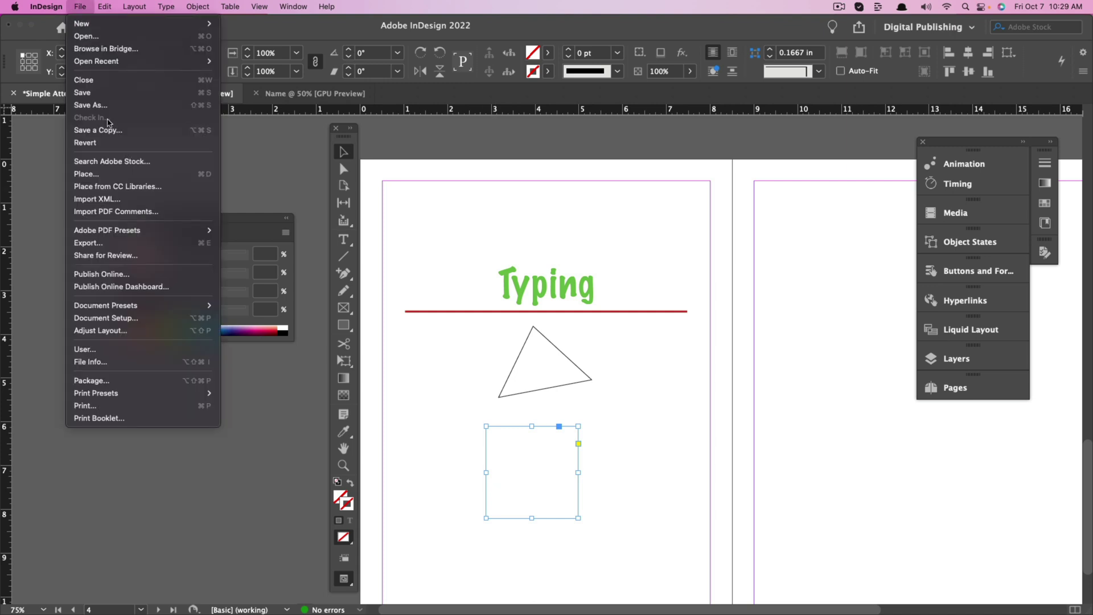
pyautogui.click(100, 174)
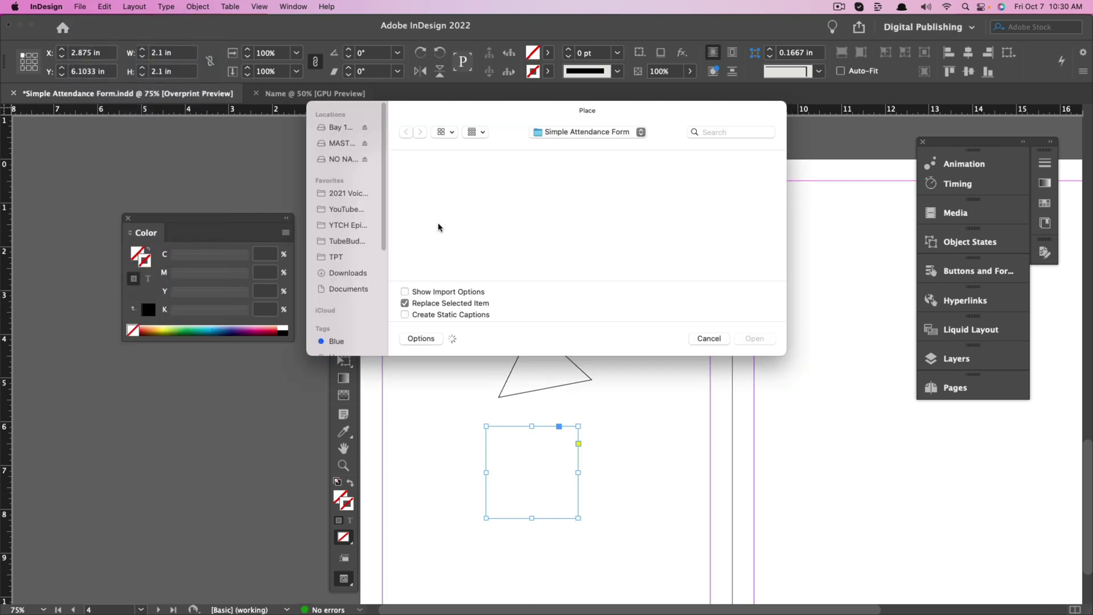
pyautogui.click(352, 274)
pyautogui.click(423, 219)
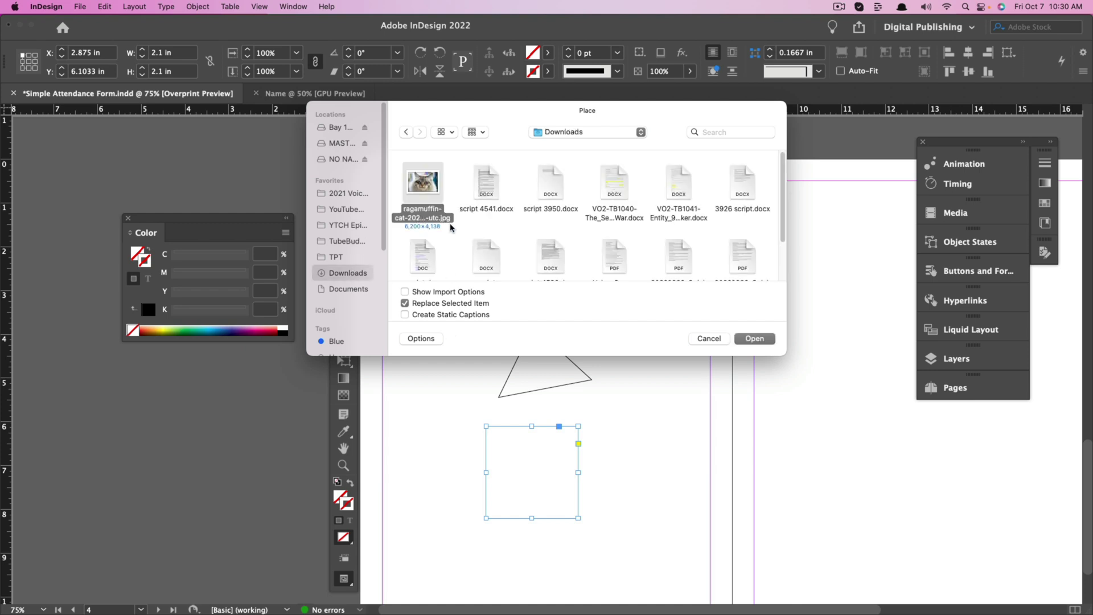
pyautogui.click(755, 339)
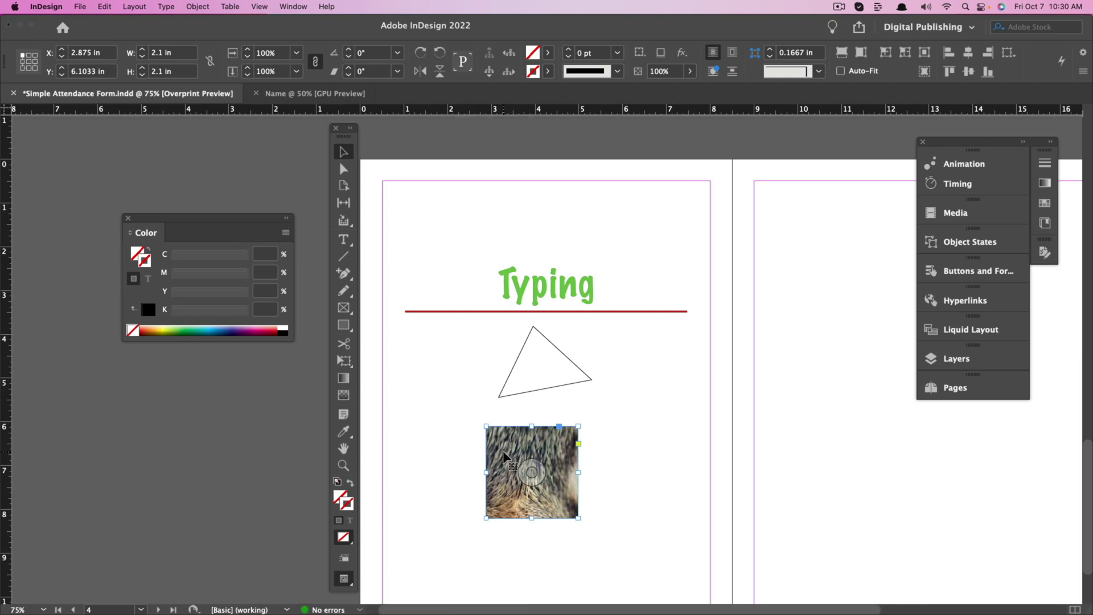
# Move the picture frame to about X 2.72 in, Y 6.04 in and fit its content proportionally.
pyautogui.moveTo(504, 455)
pyautogui.mouseDown()
pyautogui.moveTo(532, 483)
pyautogui.moveTo(498, 453)
pyautogui.mouseUp()
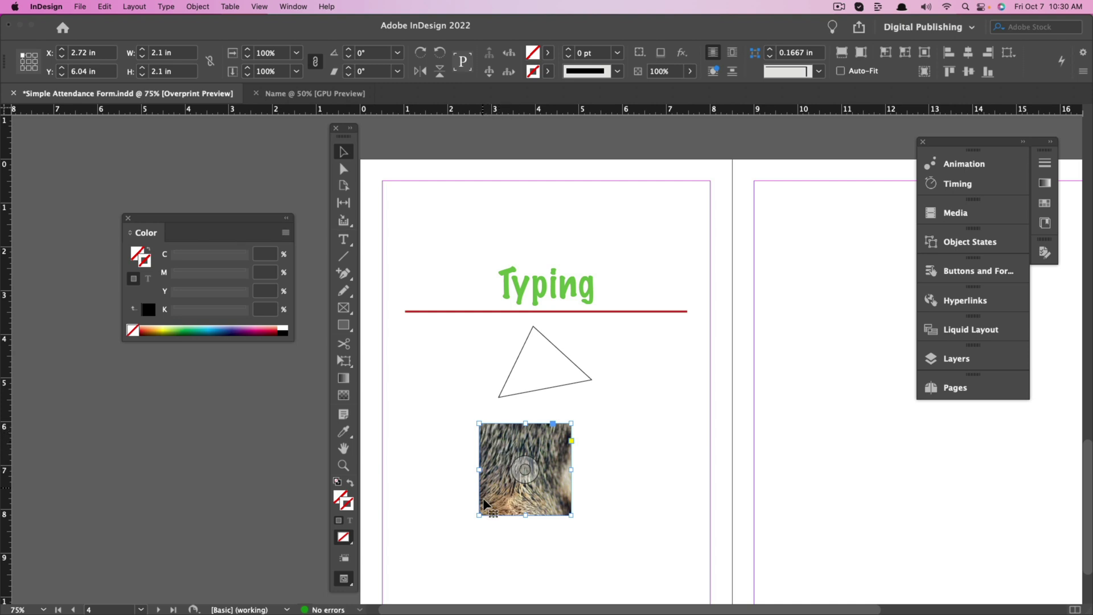
pyautogui.moveTo(504, 451)
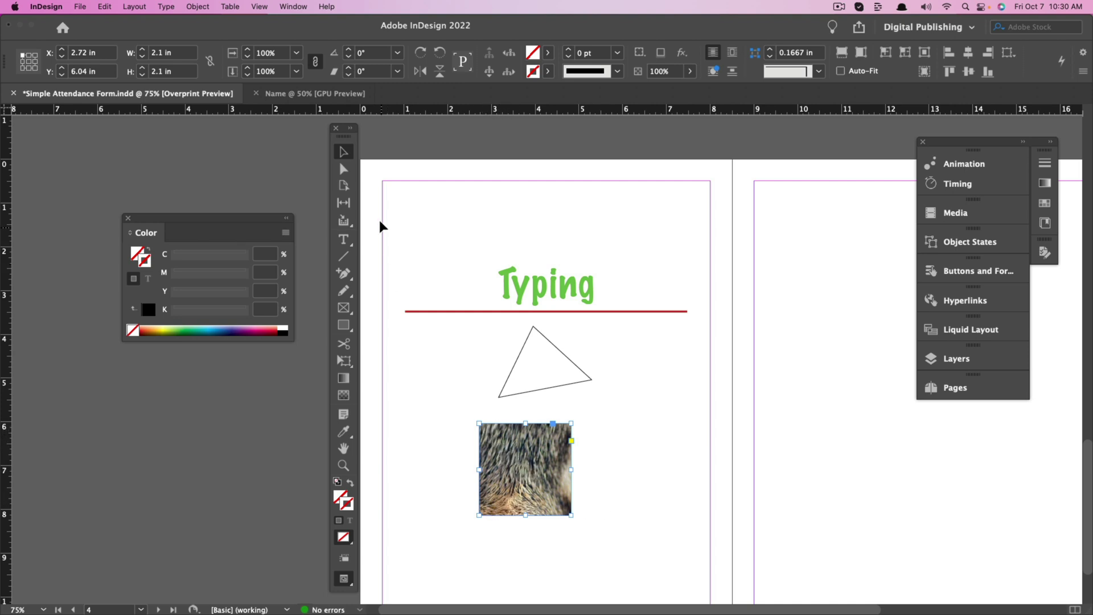
pyautogui.rightClick(498, 454)
pyautogui.moveTo(536, 394)
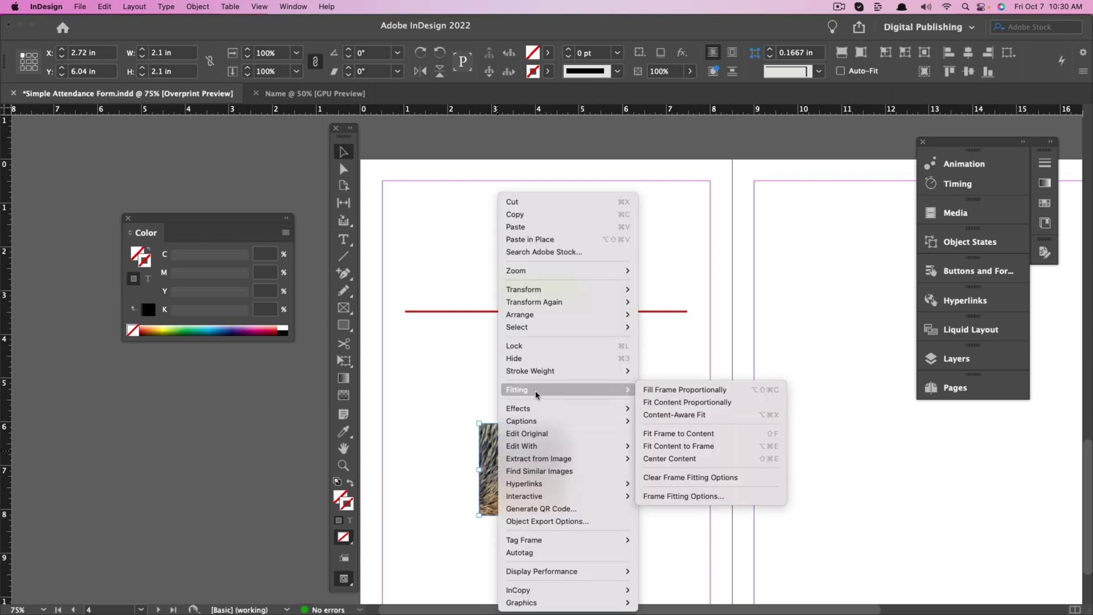
pyautogui.click(669, 405)
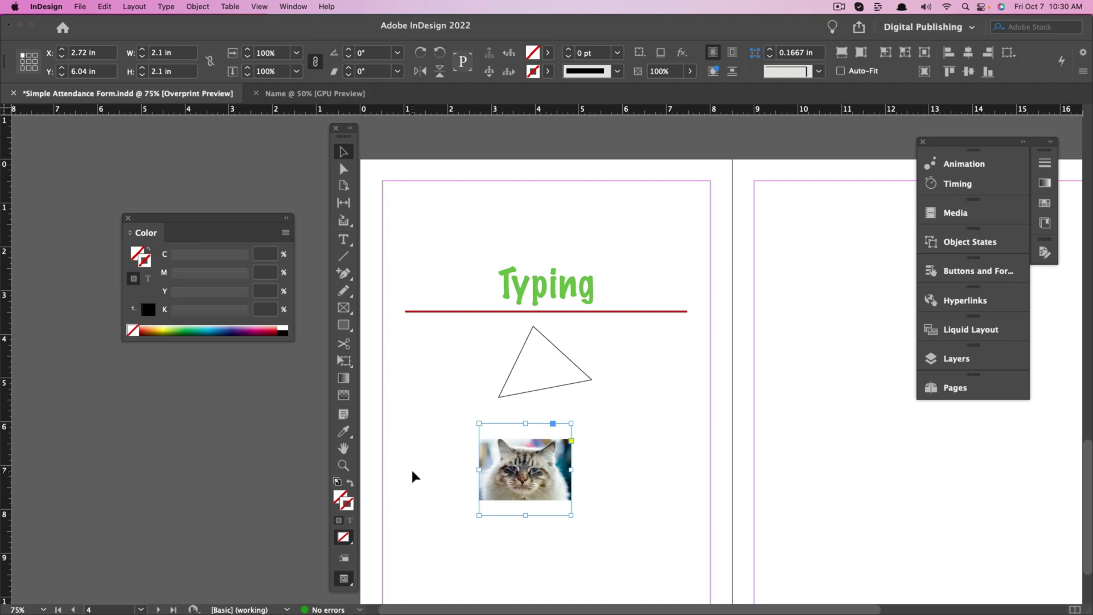
# Apply Fill Frame Proportionally to the cat image in the square frame.
pyautogui.rightClick(501, 490)
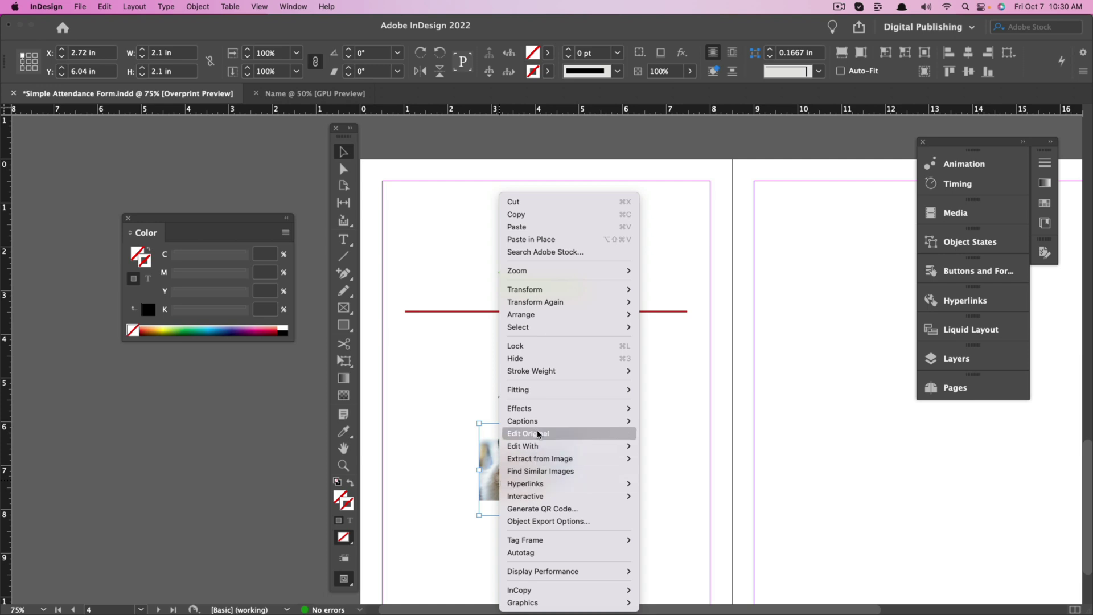
pyautogui.moveTo(529, 391)
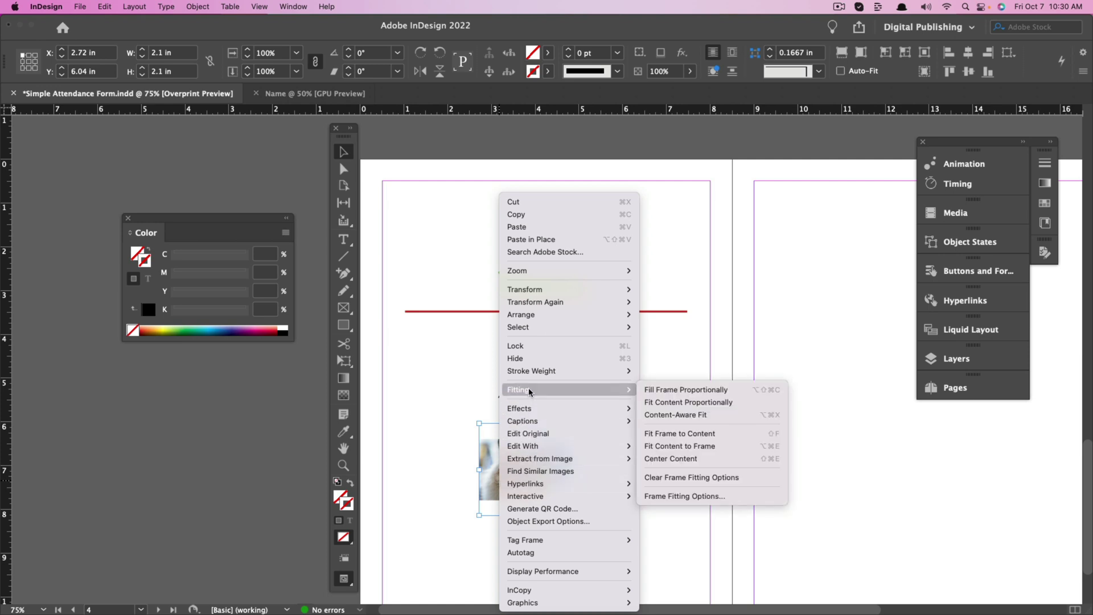
pyautogui.click(667, 393)
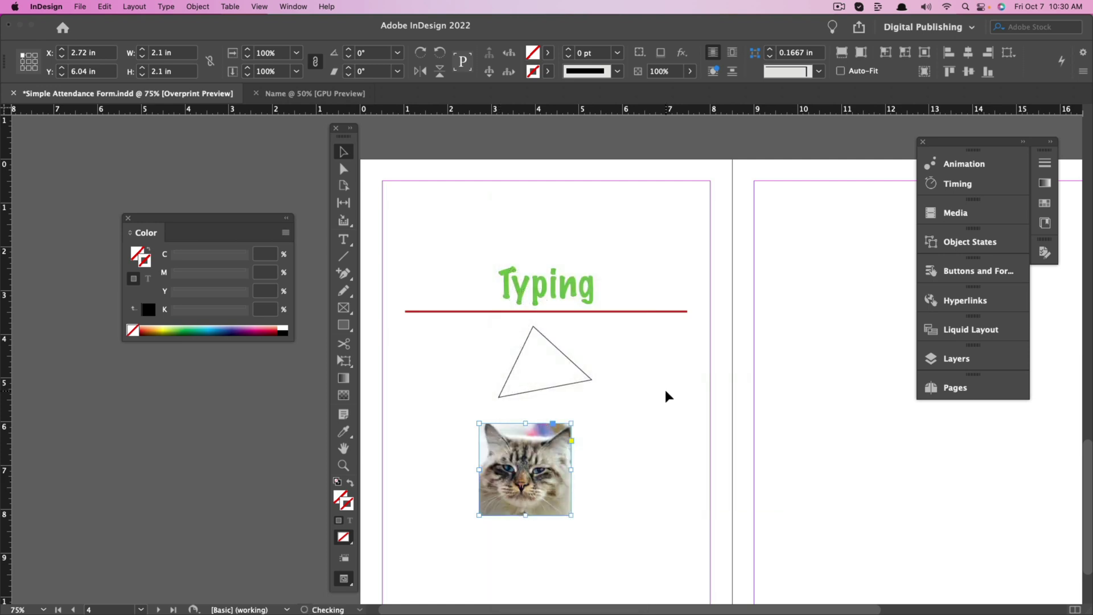
# Scale the cat image inside its frame down to about 2.33 × 1.68 in.
pyautogui.click(528, 473)
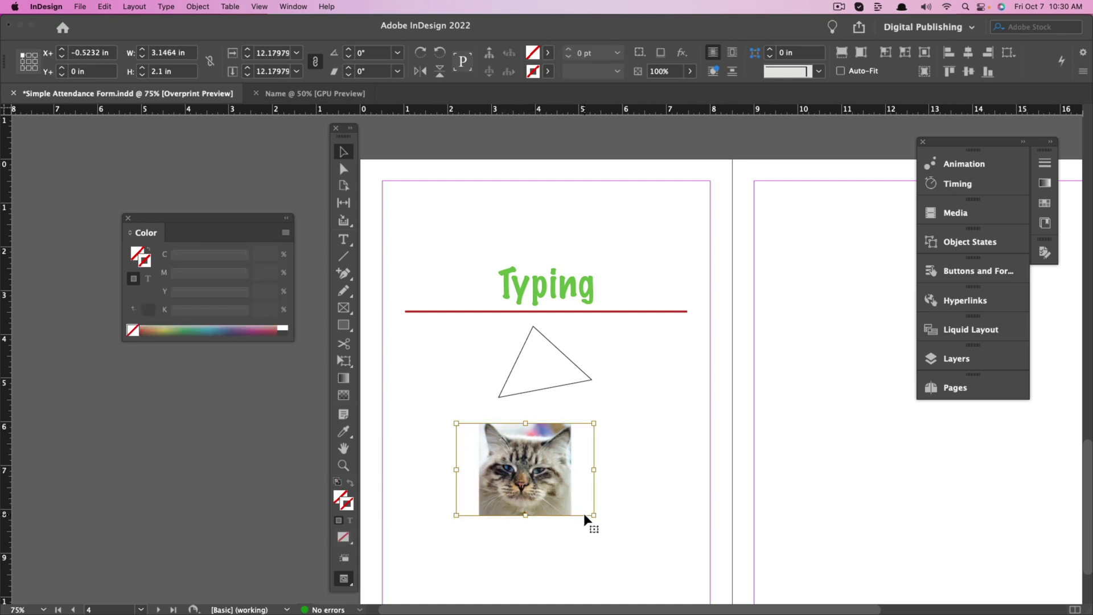
pyautogui.moveTo(594, 516); pyautogui.dragTo(546, 473)
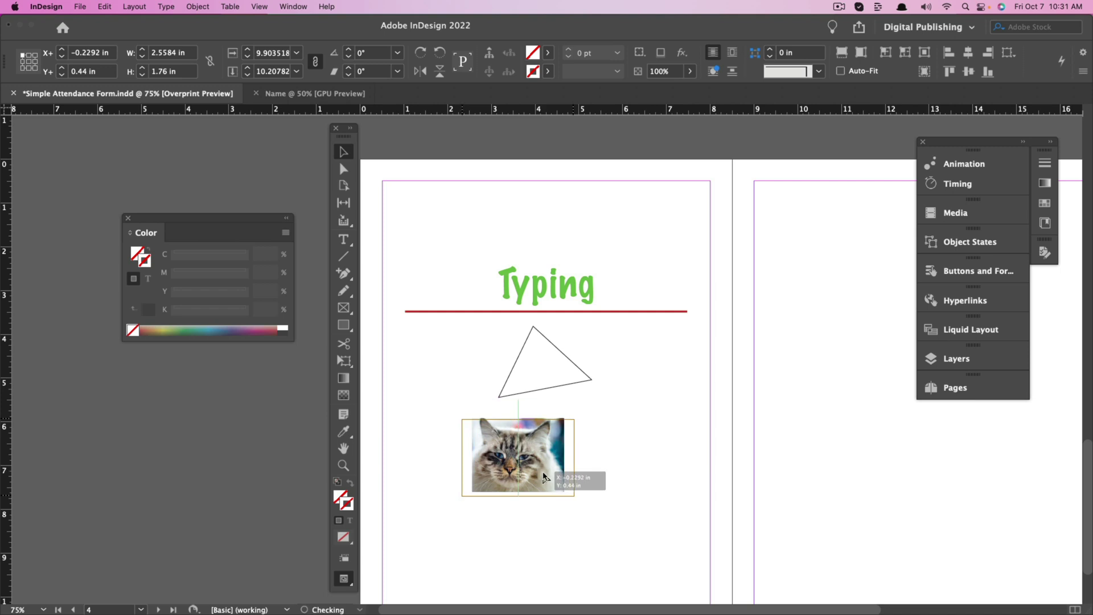
pyautogui.moveTo(462, 419); pyautogui.dragTo(471, 423)
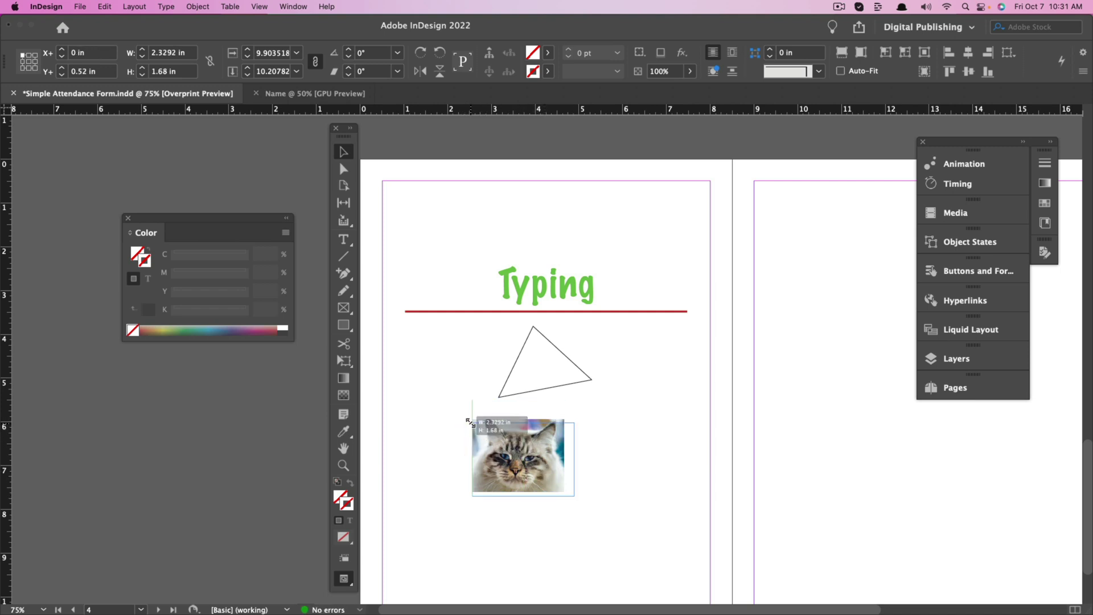
# Crop the frame to the cat image and position the picture just below the triangle.
pyautogui.click(659, 466)
pyautogui.moveTo(545, 497)
pyautogui.mouseDown()
pyautogui.moveTo(556, 484)
pyautogui.moveTo(557, 494)
pyautogui.mouseUp()
pyautogui.moveTo(545, 411); pyautogui.dragTo(553, 433)
pyautogui.click(640, 510)
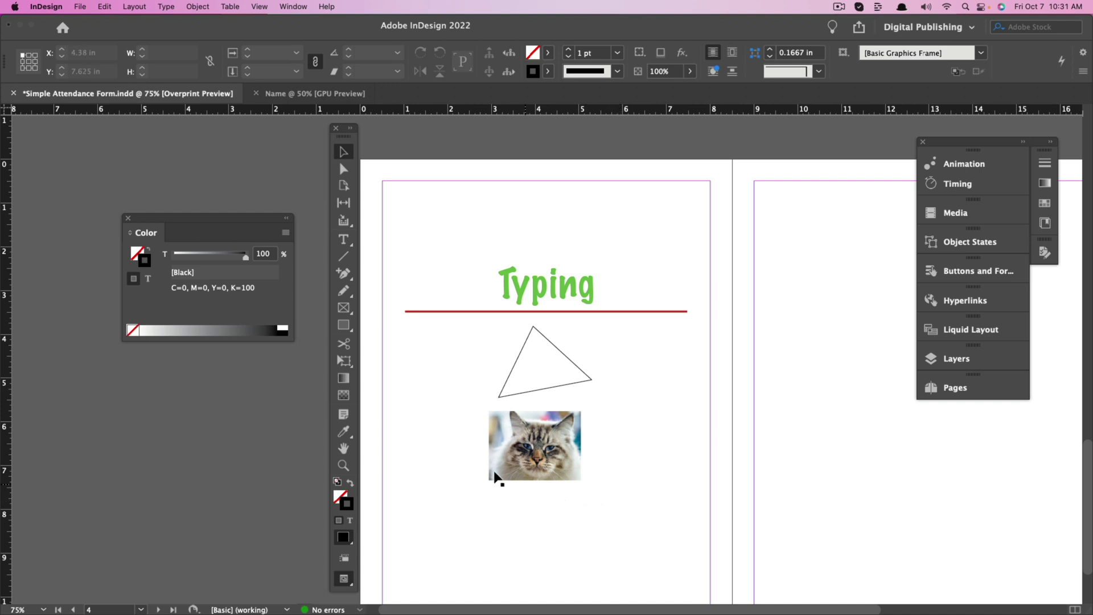
# Draw a 1.475 × 1.475 in square with the Rectangle tool and move it beside the cat picture, at about X 5.35 in, Y 5.81 in.
pyautogui.click(344, 327)
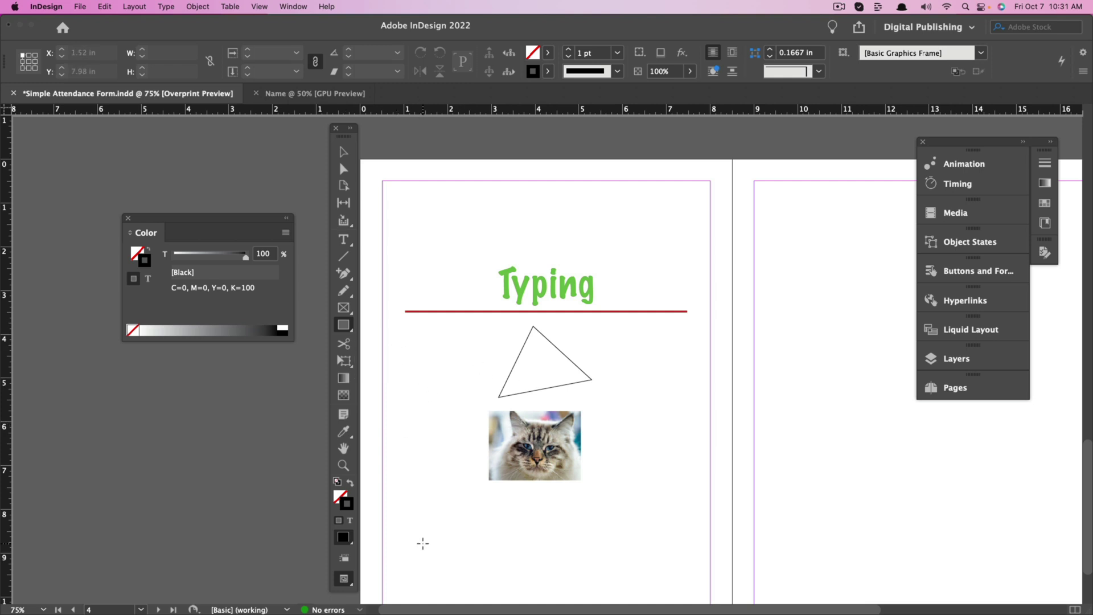
pyautogui.moveTo(430, 513); pyautogui.dragTo(579, 579)
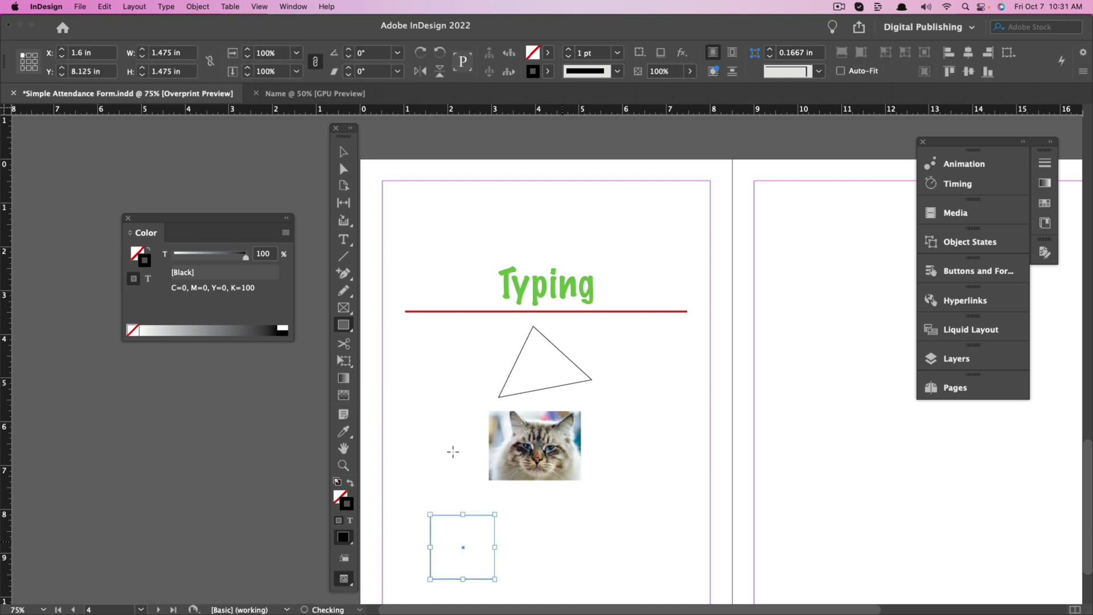
pyautogui.click(343, 151)
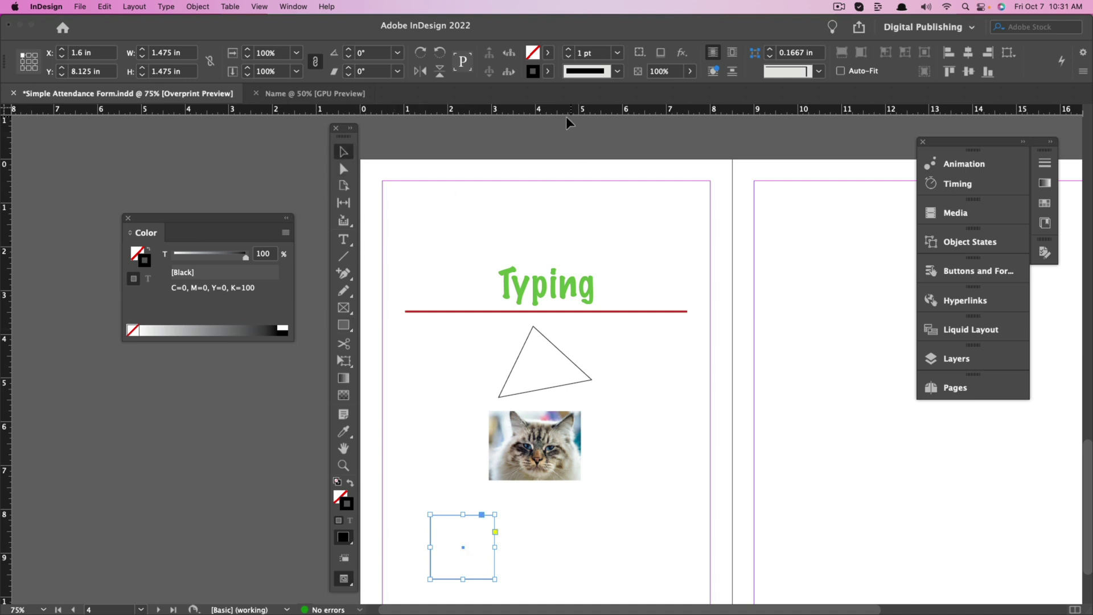
pyautogui.moveTo(469, 524)
pyautogui.mouseDown()
pyautogui.moveTo(556, 538)
pyautogui.moveTo(620, 429)
pyautogui.moveTo(615, 416)
pyautogui.moveTo(618, 426)
pyautogui.mouseUp()
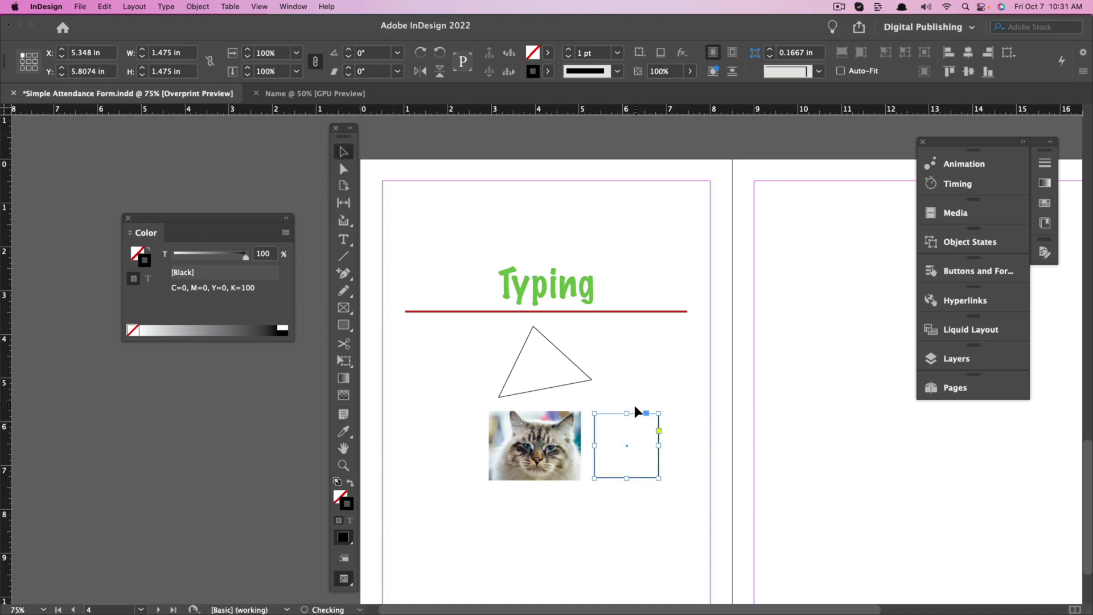
# Set the square's stroke weight to 4 pt, apply a multi-line stroke style, and deselect it.
pyautogui.click(568, 52)
pyautogui.click(568, 52)
pyautogui.click(568, 52)
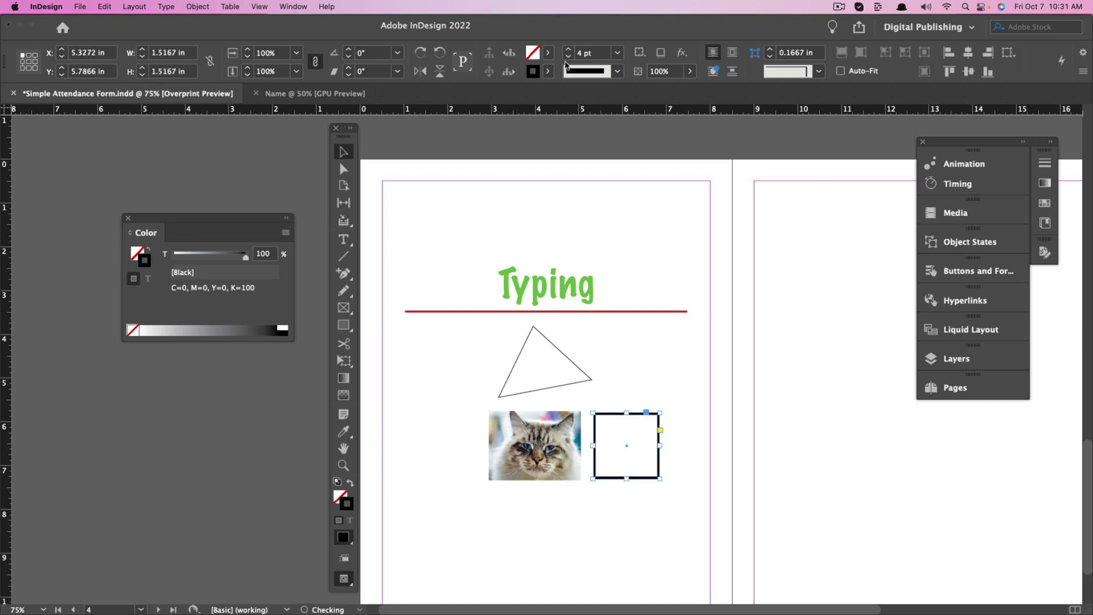
pyautogui.click(610, 71)
pyautogui.click(610, 156)
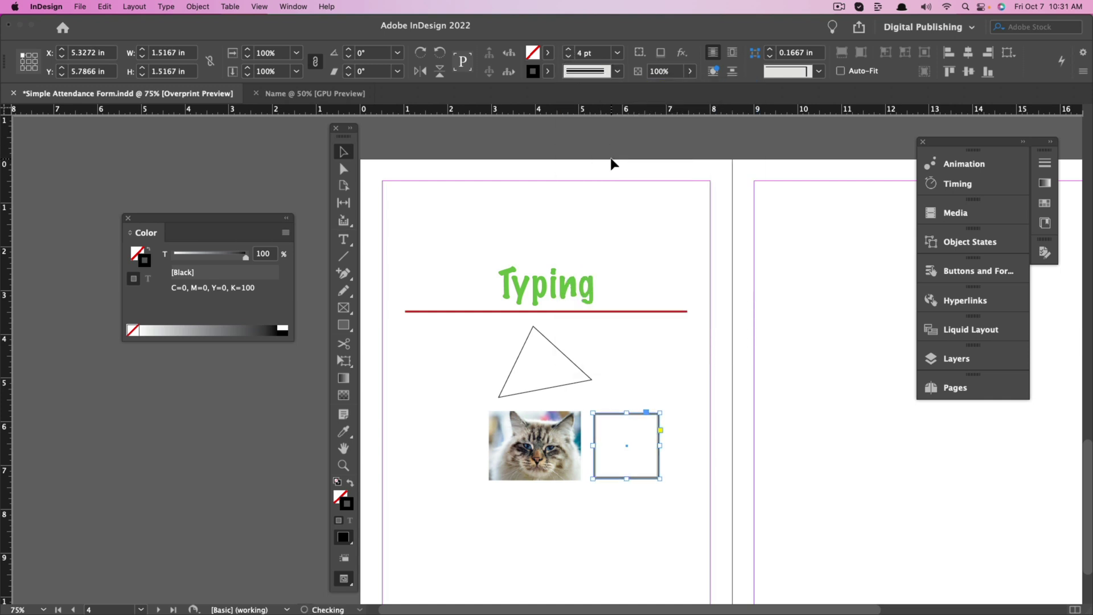
pyautogui.click(668, 502)
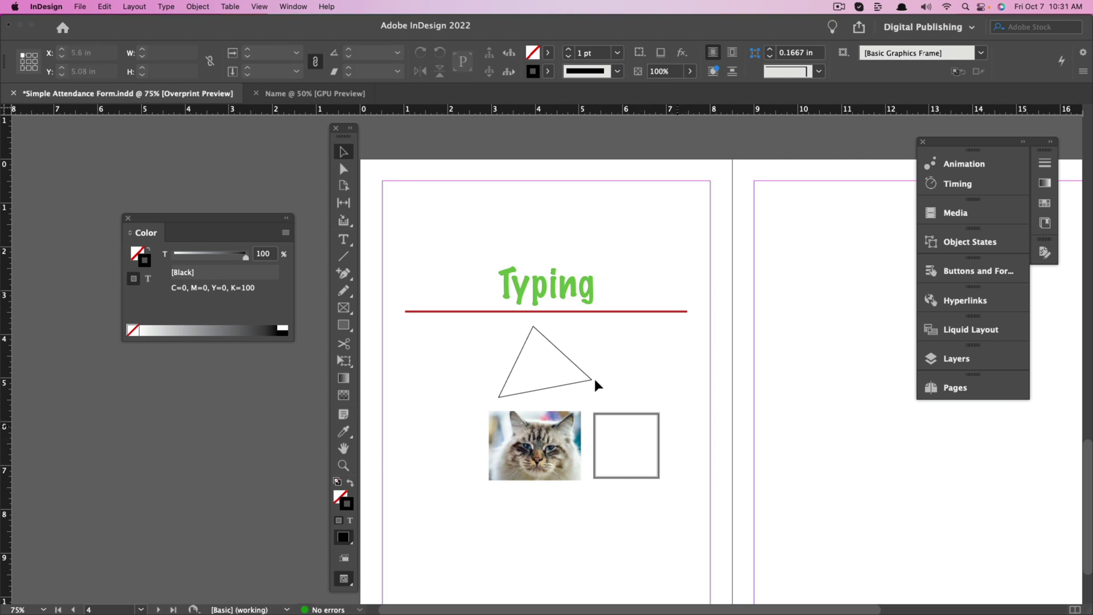
# Look through the shape and transform tool variants, activating the Scissors, Free Transform, Rotate and Gradient Swatch tools in turn.
pyautogui.click(353, 332)
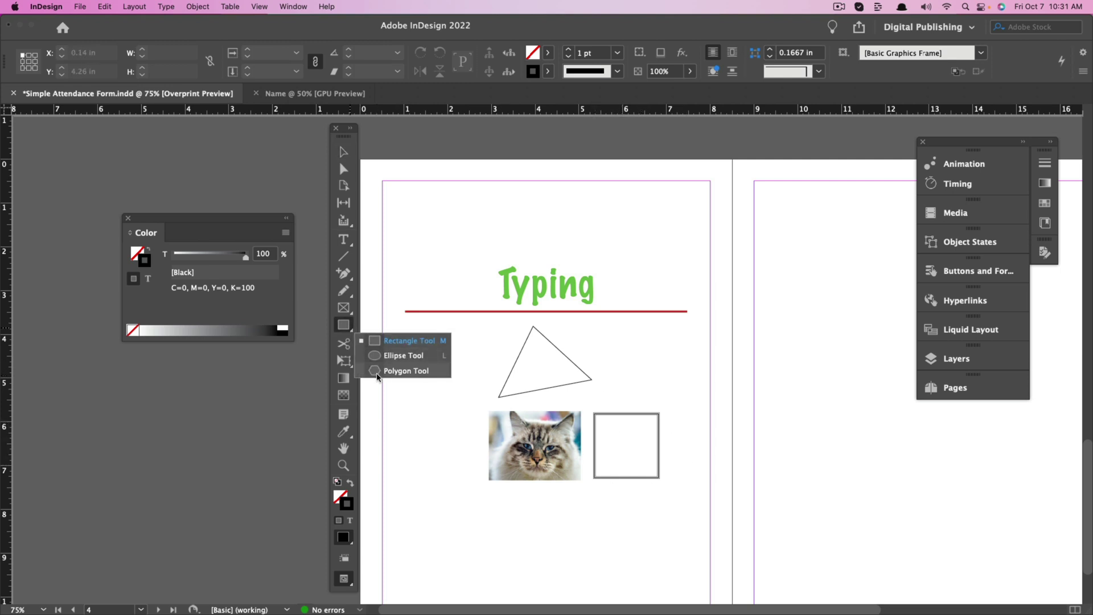
pyautogui.click(345, 344)
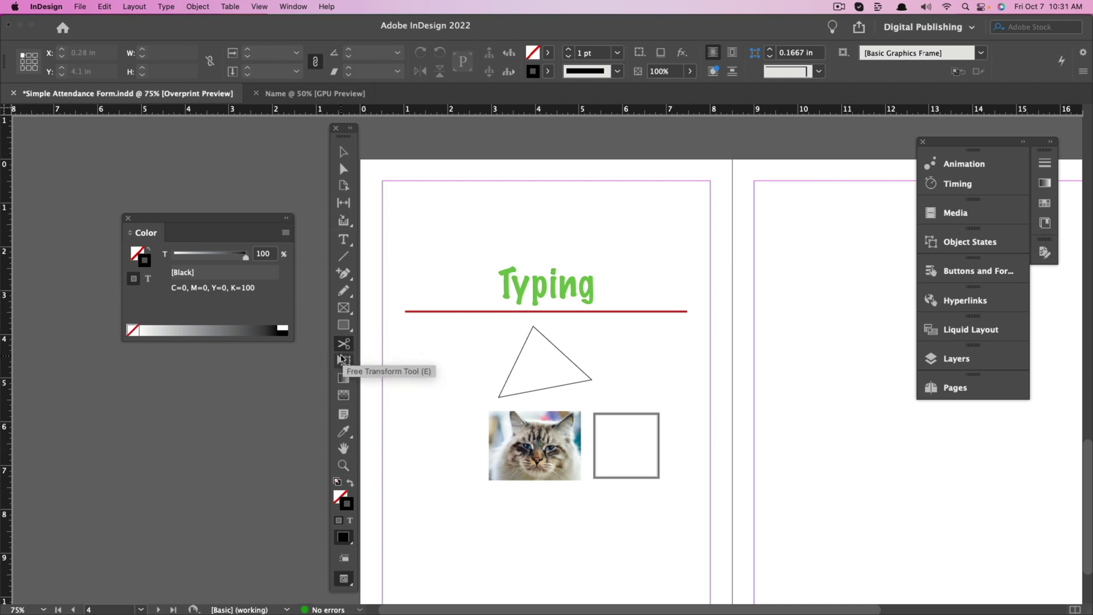
pyautogui.click(345, 362)
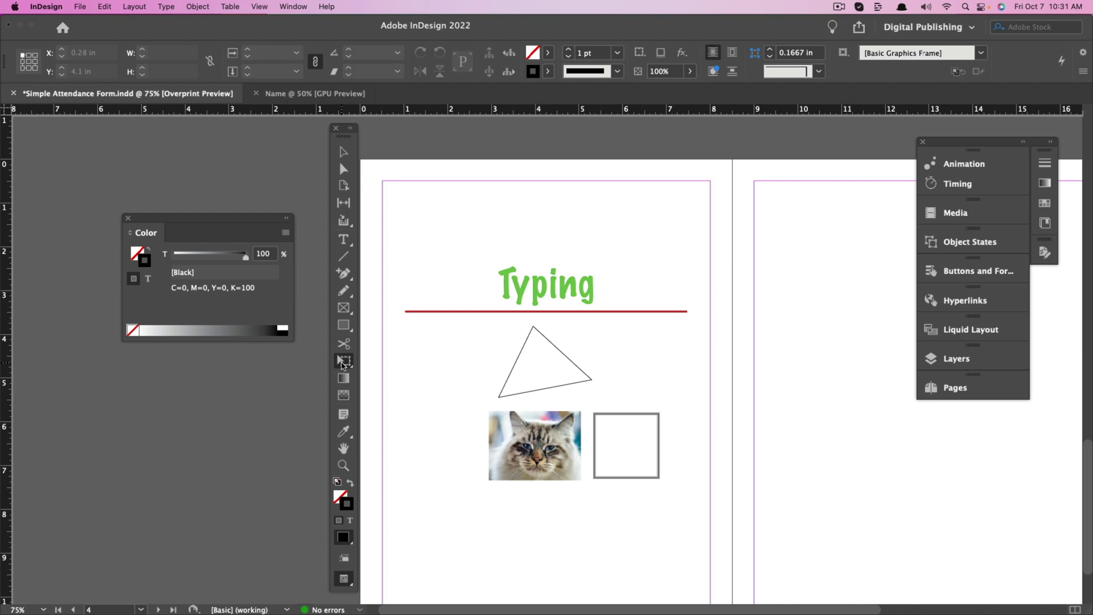
pyautogui.click(343, 364)
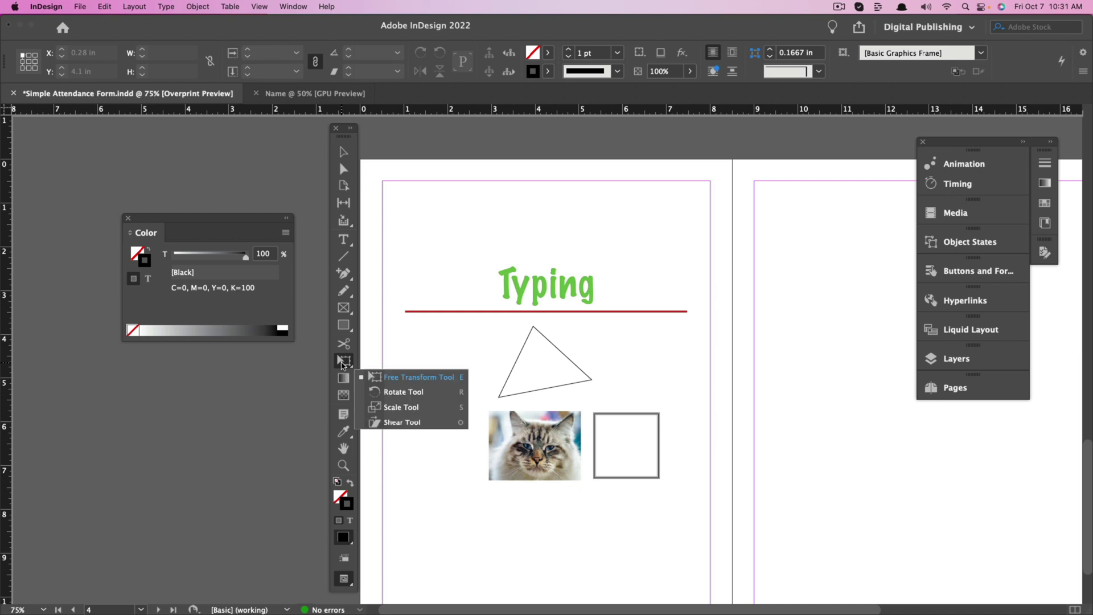
pyautogui.click(408, 393)
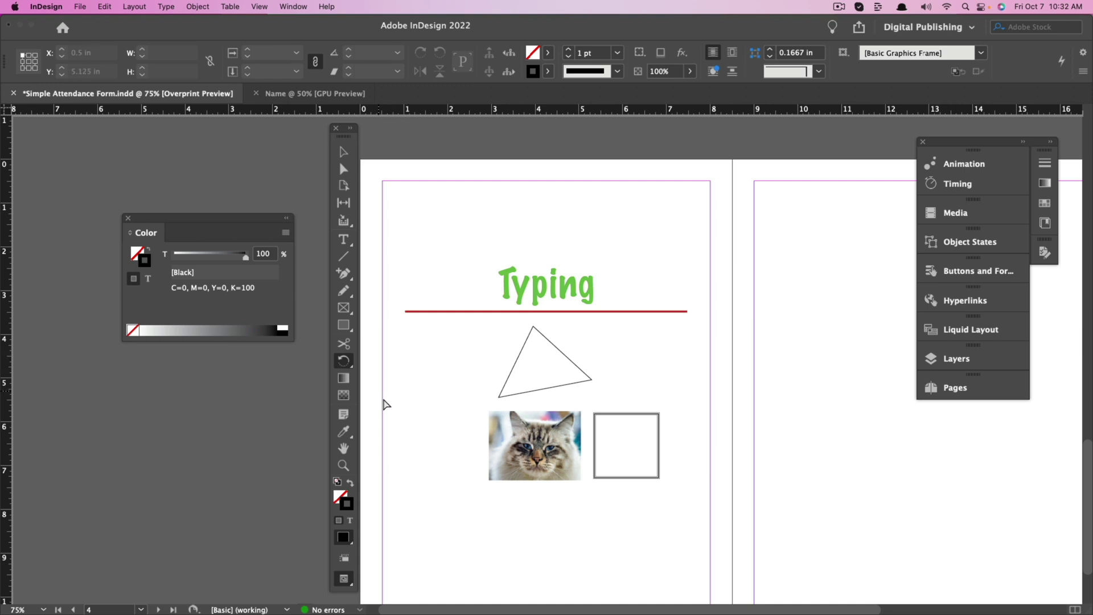
pyautogui.click(343, 379)
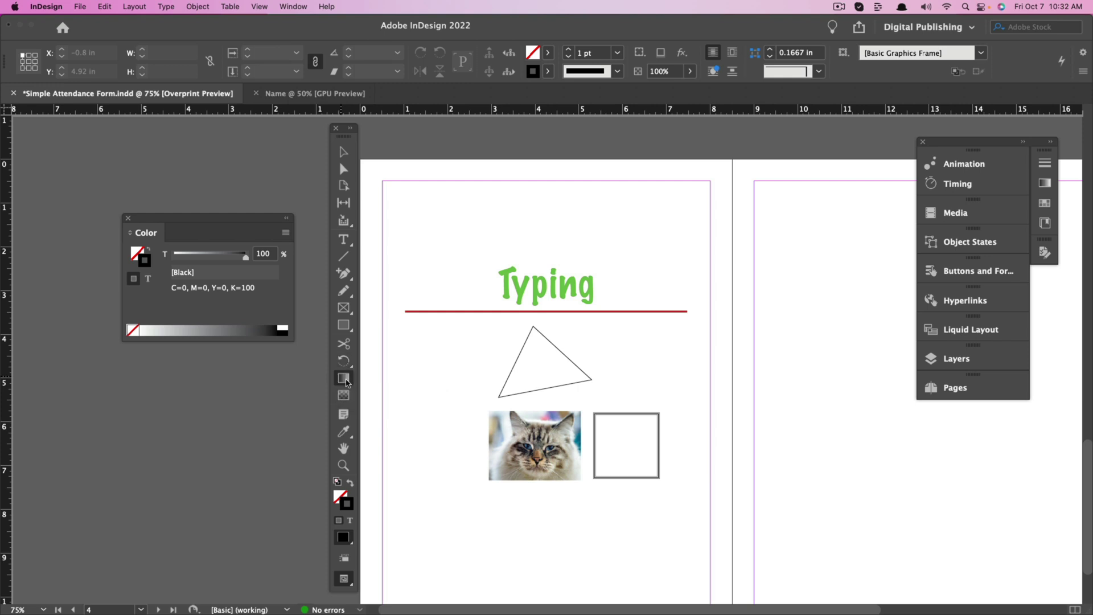
pyautogui.click(595, 442)
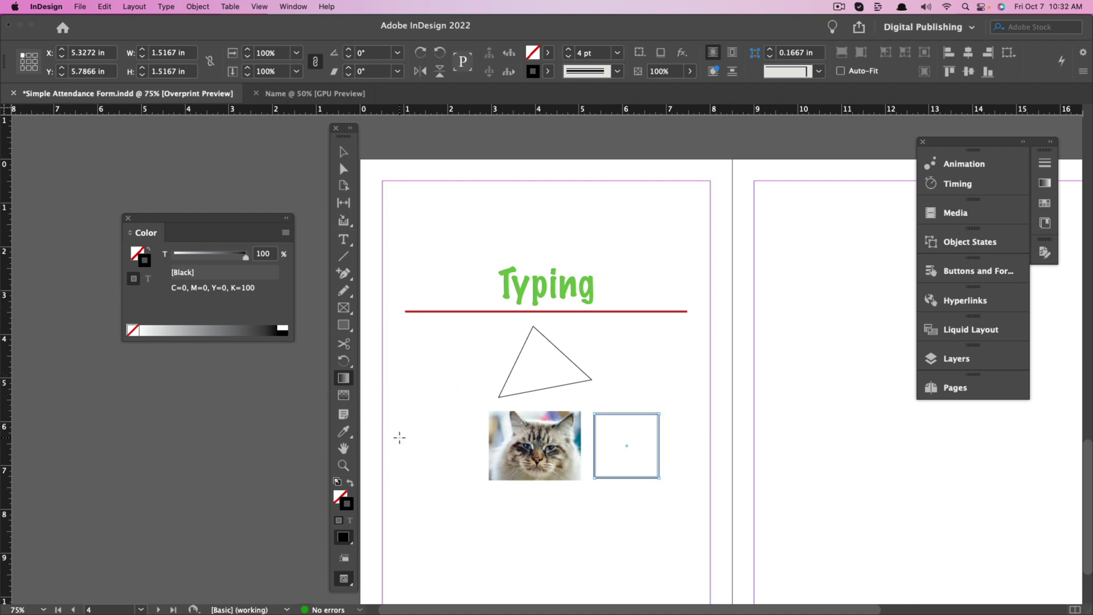
# Insert an empty note in the "Typing" text with the Note tool.
pyautogui.click(343, 415)
pyautogui.click(521, 298)
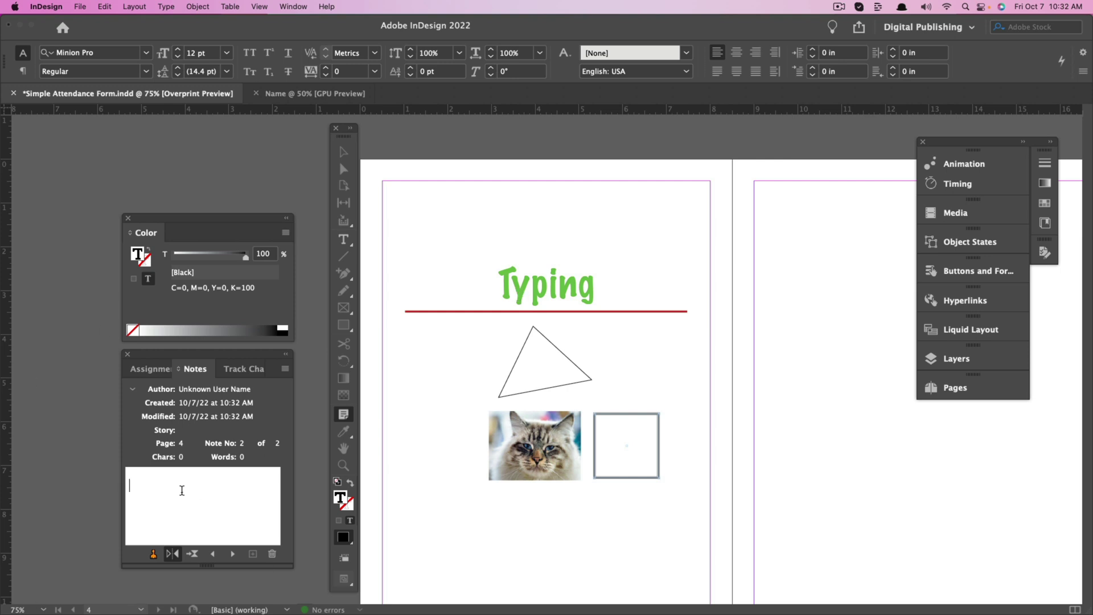
# Sample the green of the "Typing" text and a colour from the cat picture with the Eyedropper tool.
pyautogui.click(342, 432)
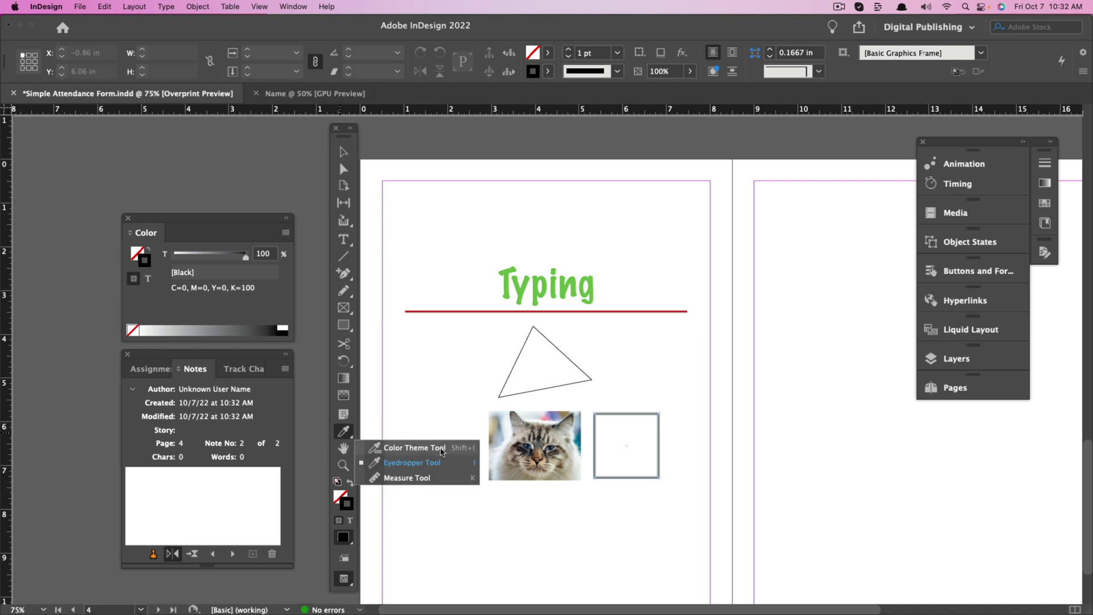
pyautogui.click(410, 464)
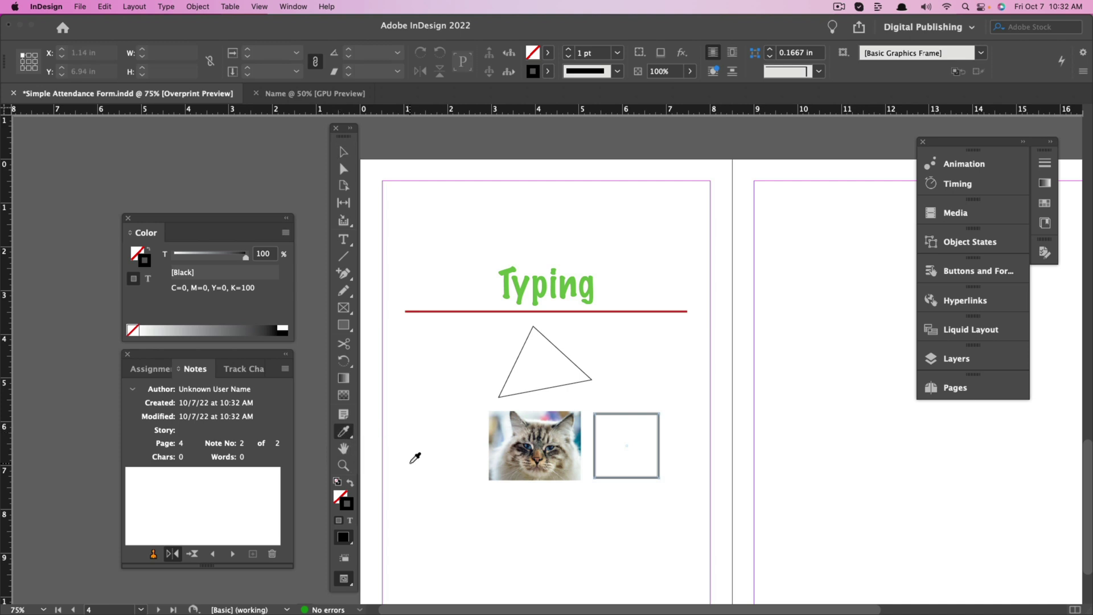
pyautogui.click(514, 283)
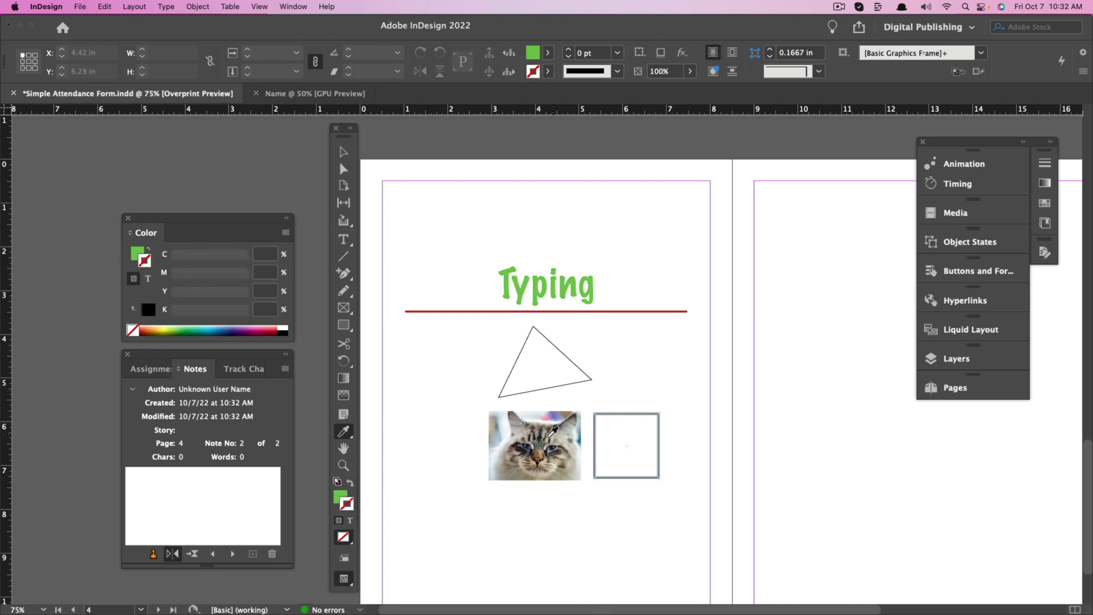
pyautogui.click(535, 443)
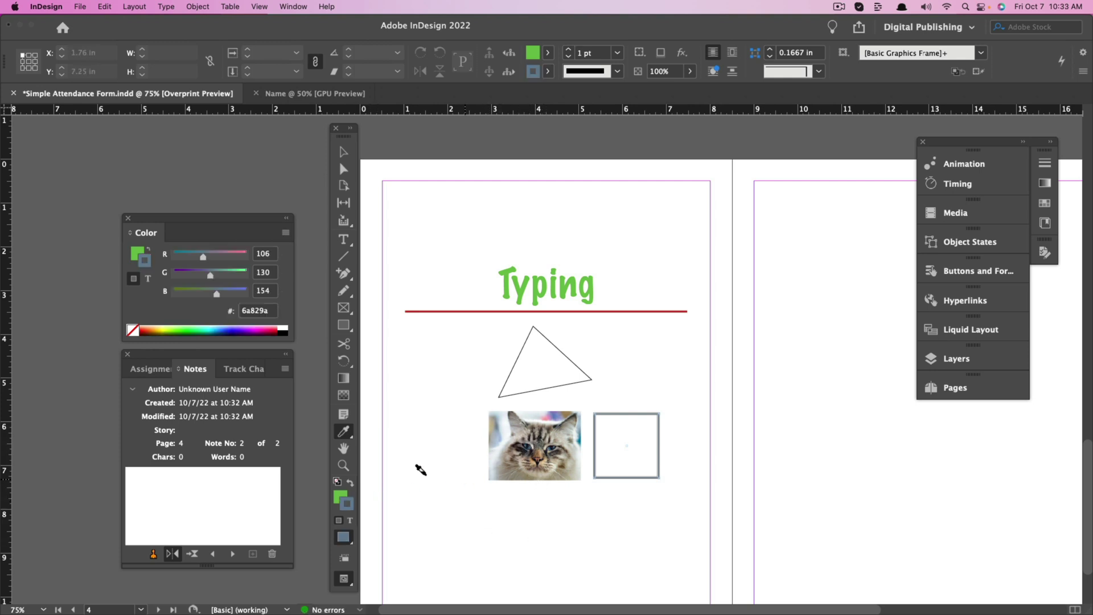
# Pan with the Hand tool from the "Typing" page up to the Attendance spread on pages 2–3.
pyautogui.click(343, 449)
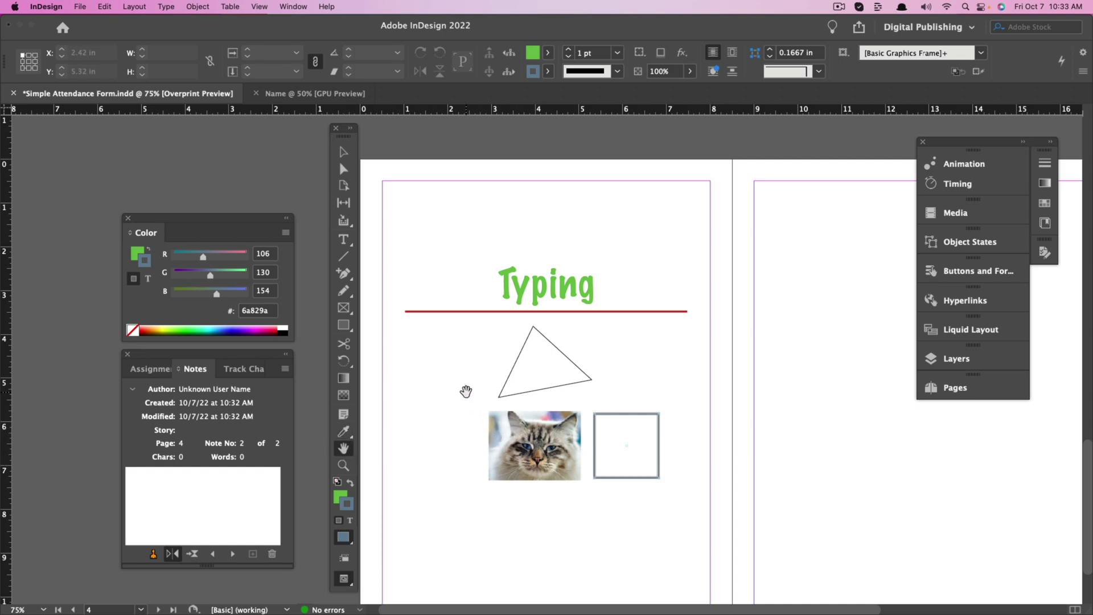
pyautogui.scroll(8, 467, 391)
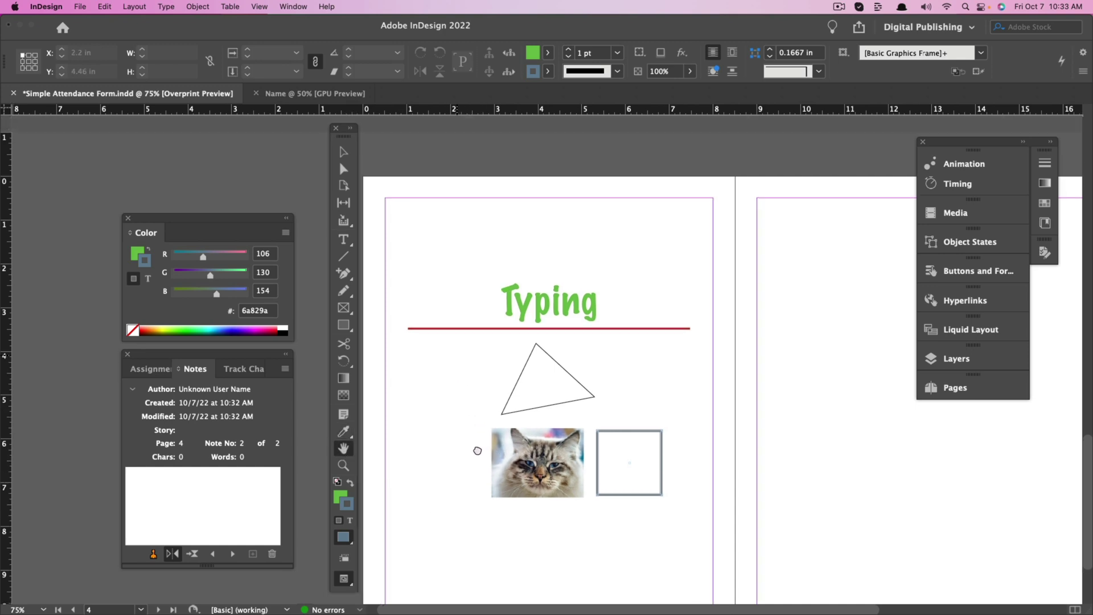
pyautogui.scroll(5, 636, 427)
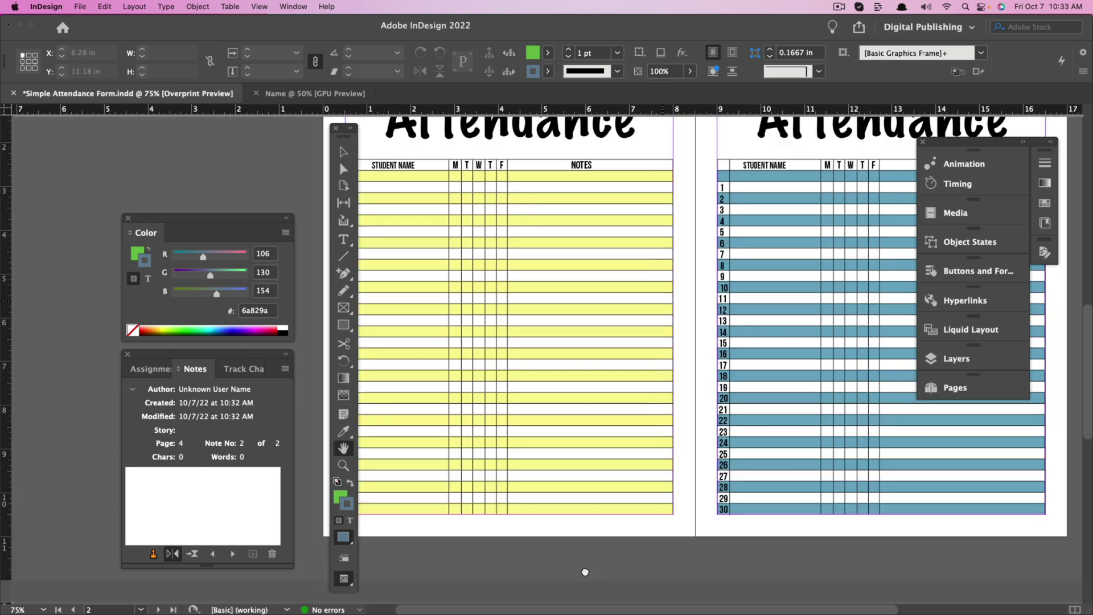
pyautogui.scroll(1, 662, 593)
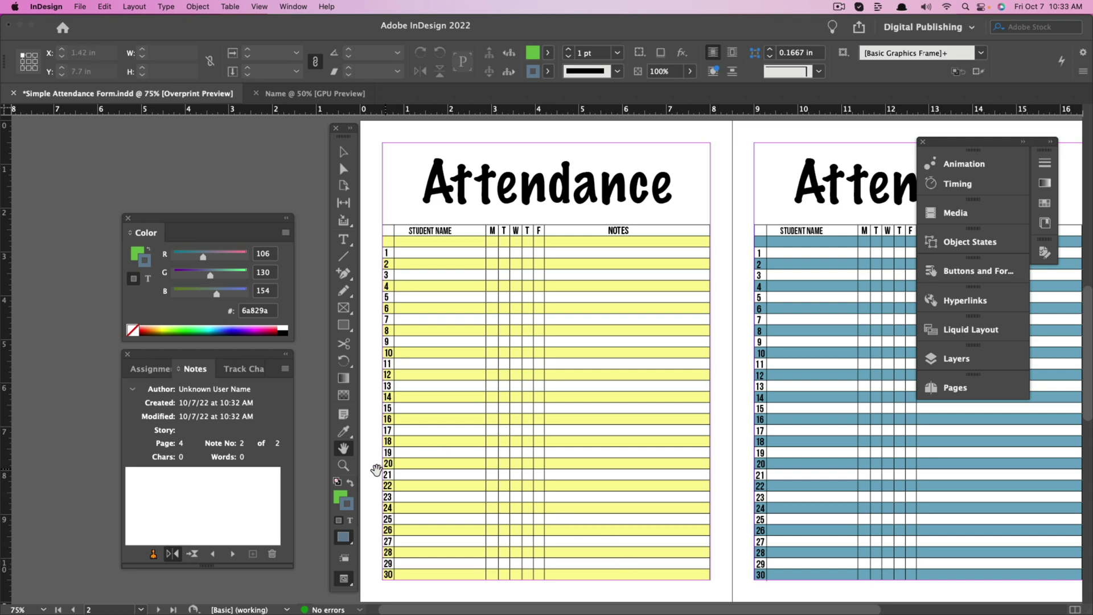
# Demonstrate the Zoom tool's Zoom In, Zoom Out, Actual Size and Entire Pasteboard views on the Attendance spread, and pan it slightly with the Hand tool.
pyautogui.click(342, 464)
pyautogui.click(508, 410)
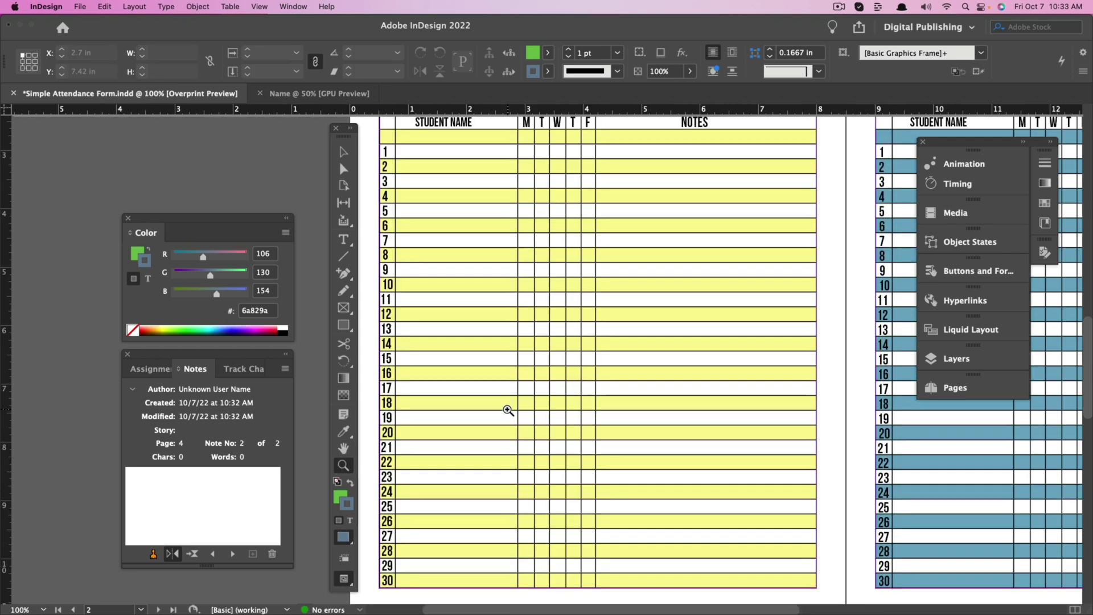
pyautogui.rightClick(508, 410)
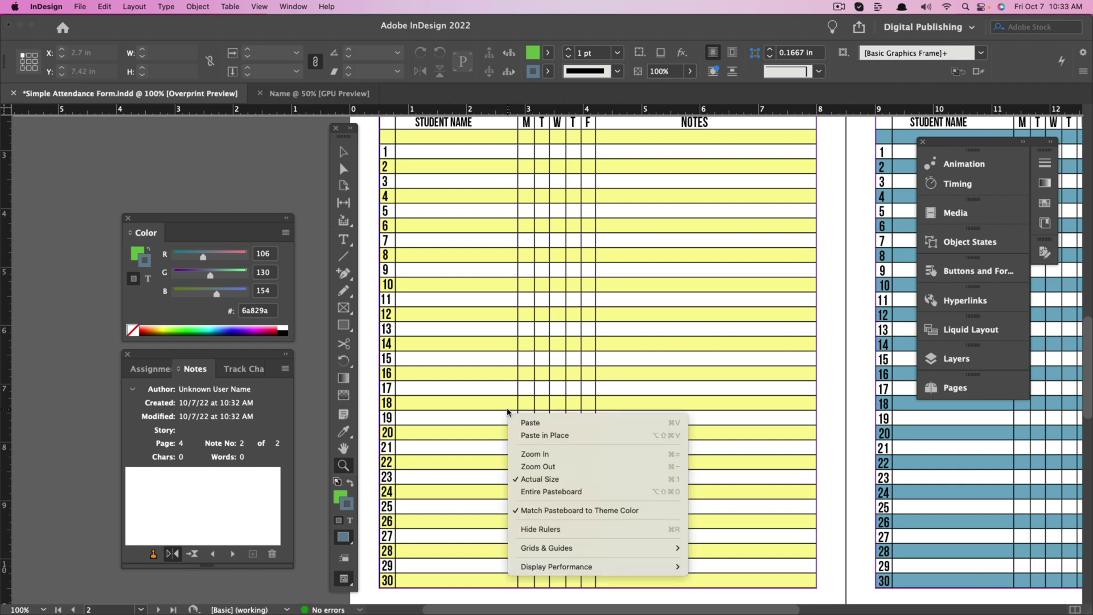
pyautogui.click(550, 467)
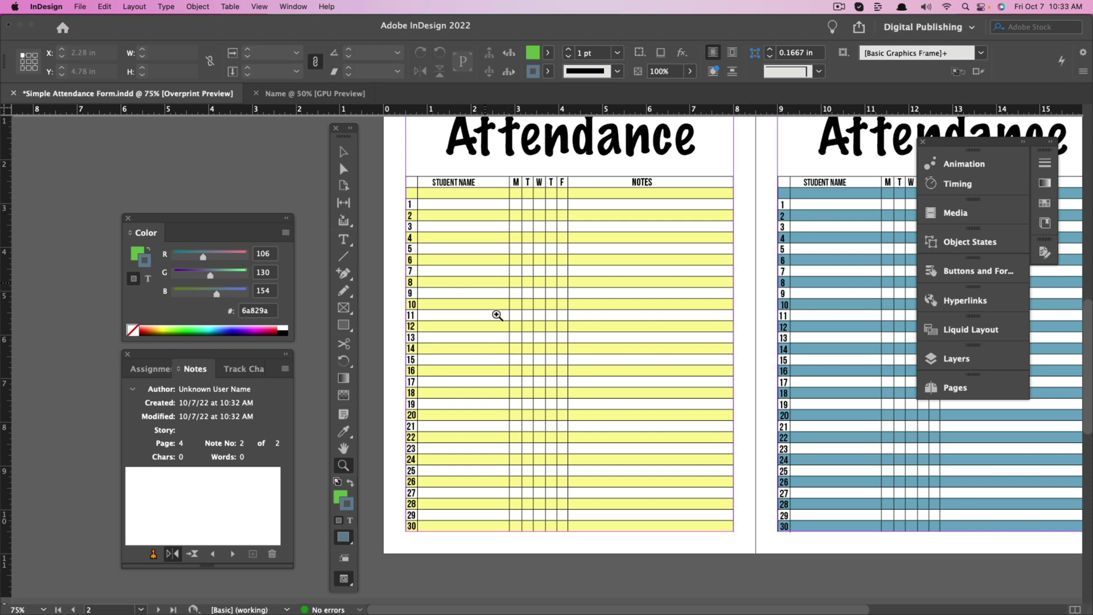
pyautogui.rightClick(530, 358)
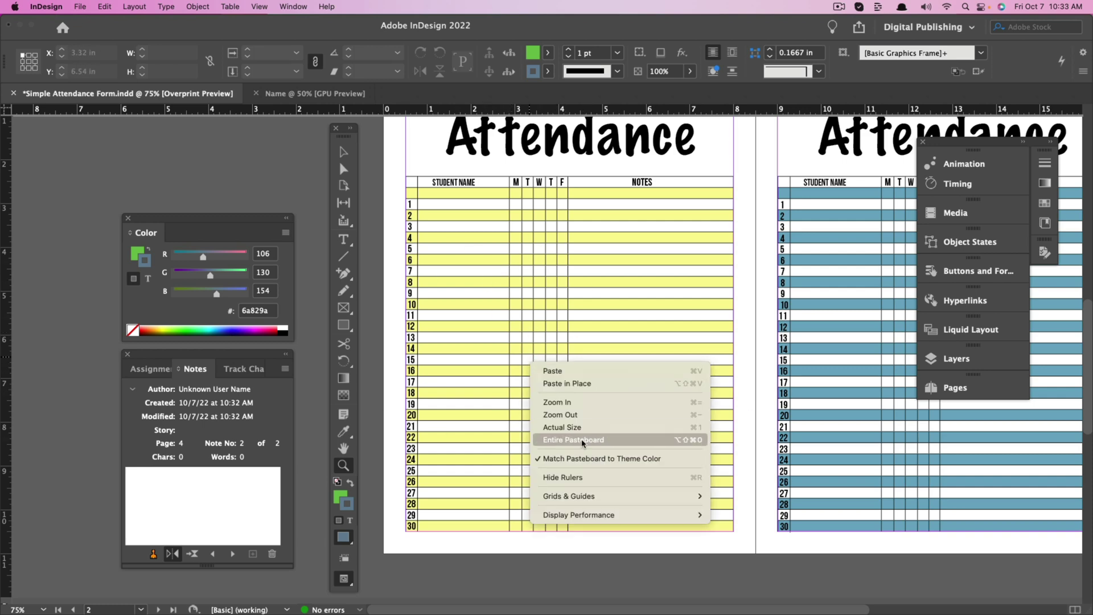
pyautogui.click(577, 430)
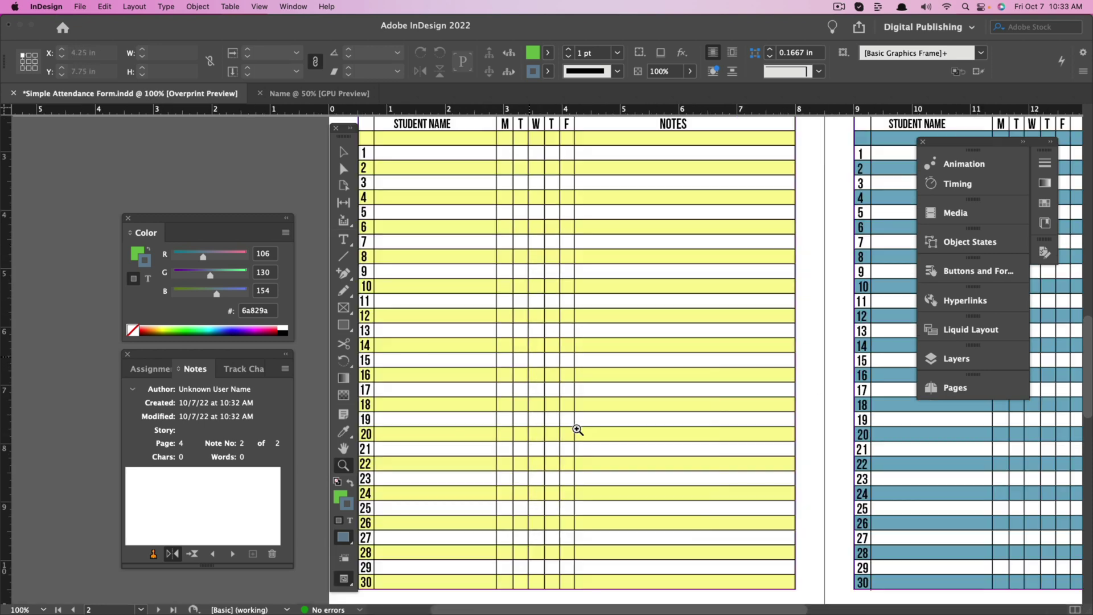
pyautogui.rightClick(538, 327)
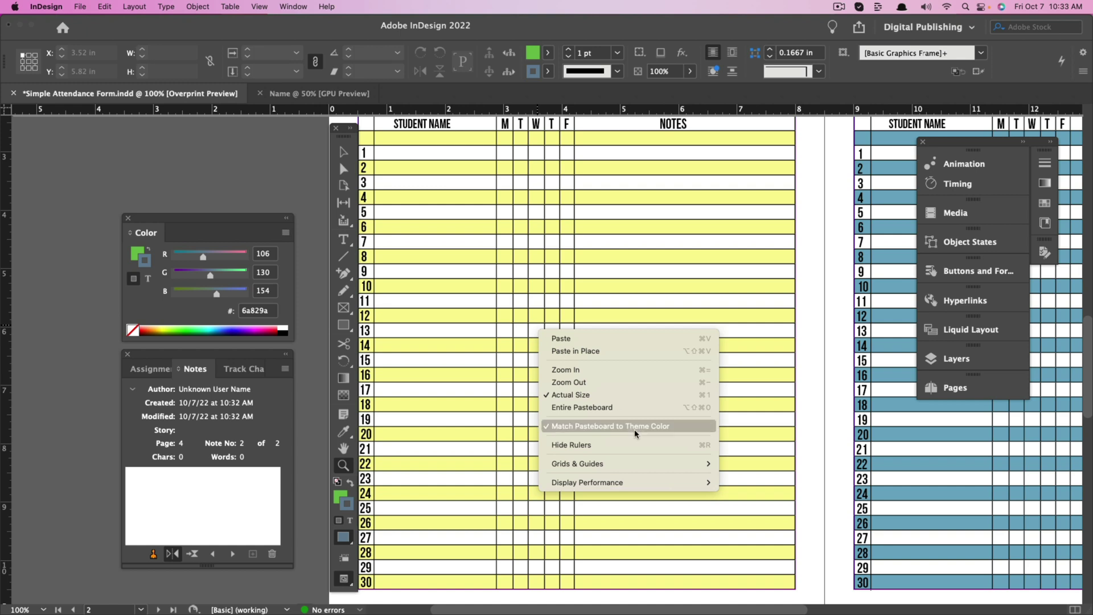
pyautogui.click(576, 407)
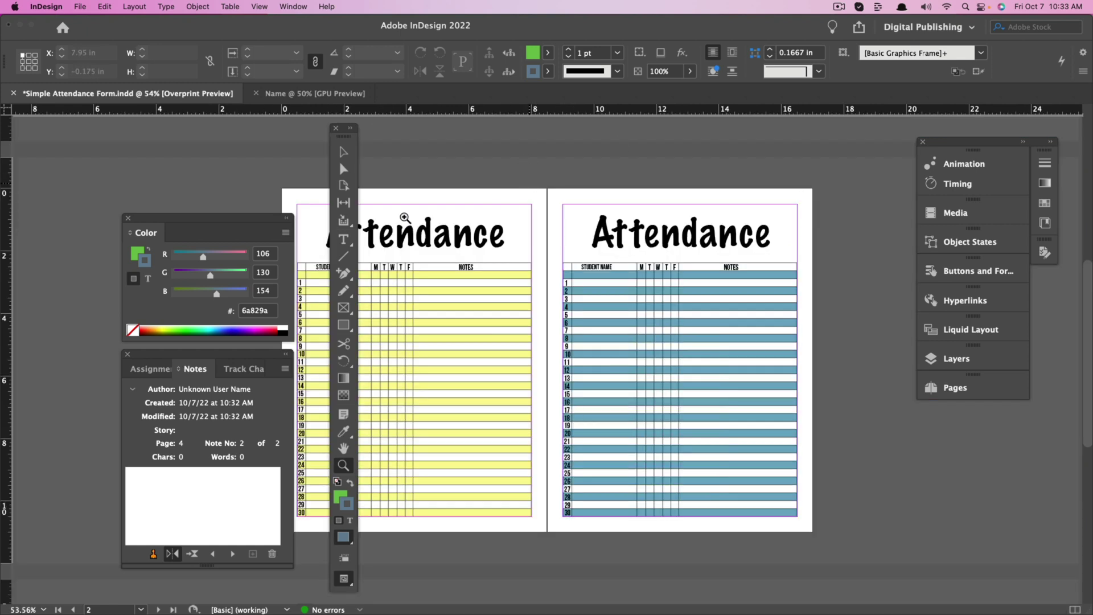
pyautogui.click(343, 449)
pyautogui.moveTo(558, 389); pyautogui.dragTo(558, 397)
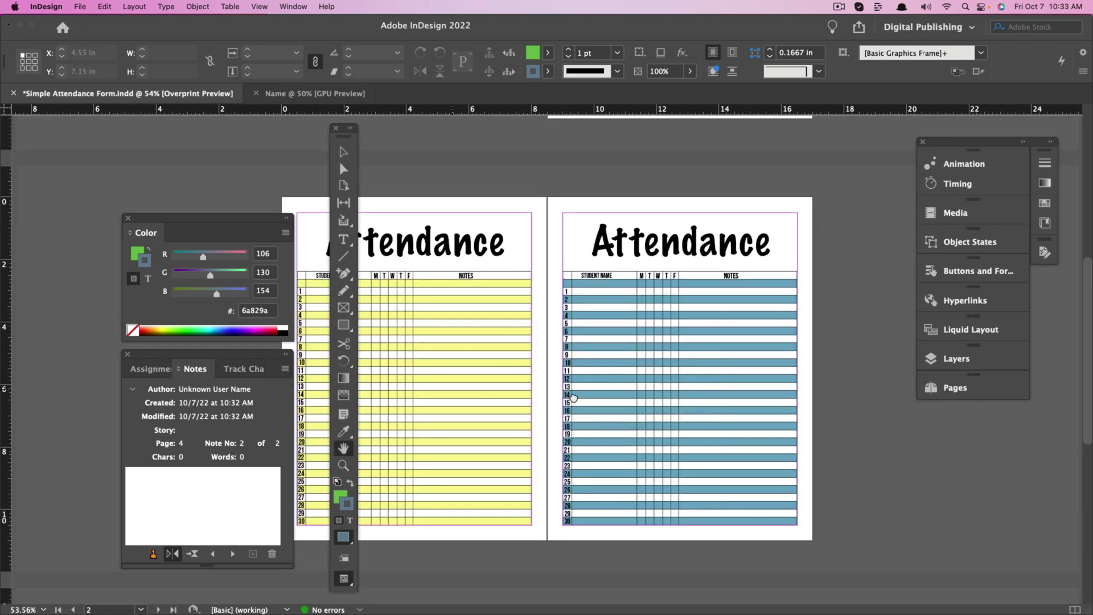
# Move the floating Tools panel off the yellow page to beside the blue attendance page, and move the panel dock over the blue page.
pyautogui.moveTo(344, 141); pyautogui.dragTo(891, 150)
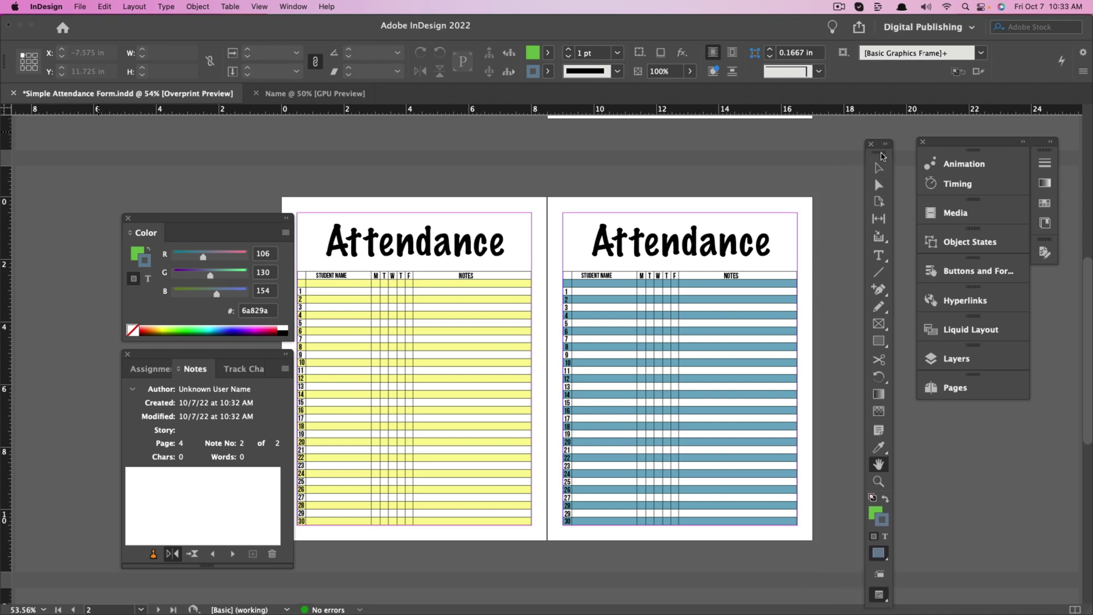
pyautogui.moveTo(967, 149); pyautogui.dragTo(877, 249)
pyautogui.moveTo(920, 221); pyautogui.dragTo(637, 221)
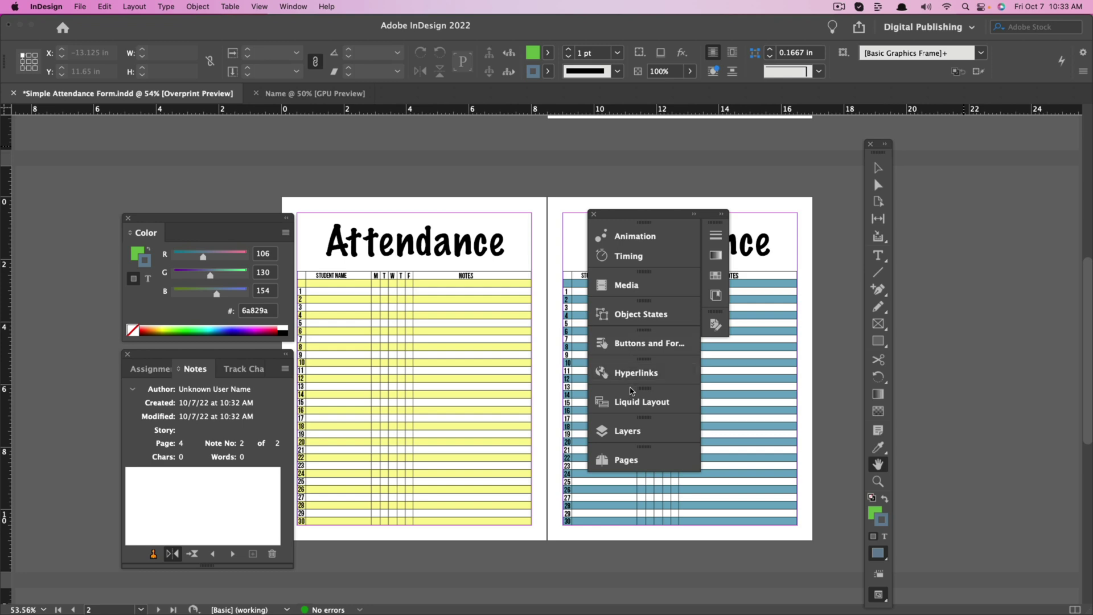
# View the spreads in the Pages panel and collapse it, and group the Layers panel with the Color panel.
pyautogui.click(624, 461)
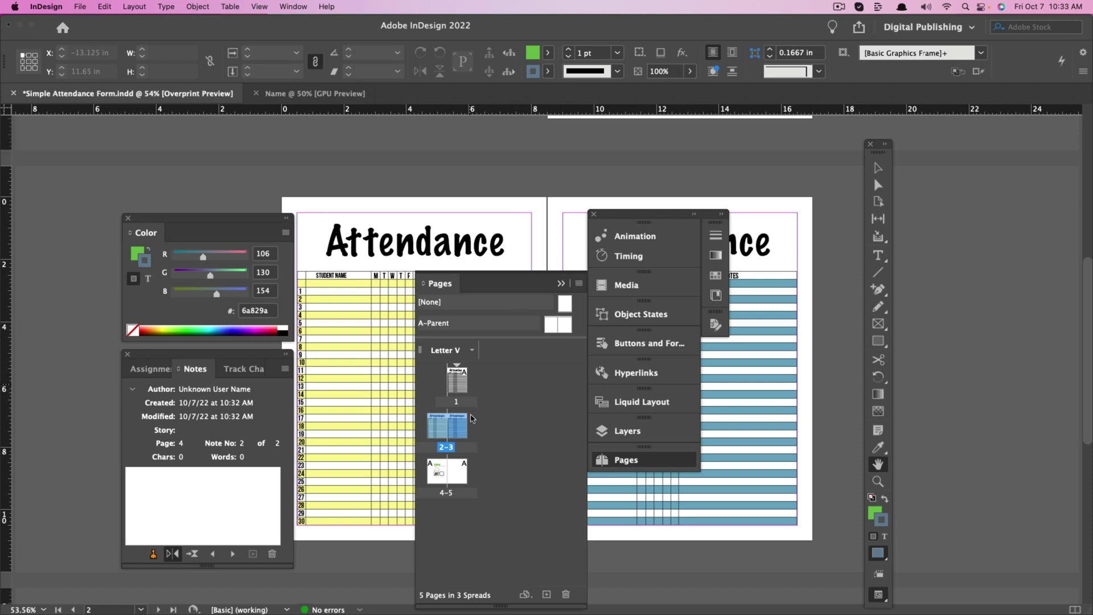
pyautogui.click(561, 284)
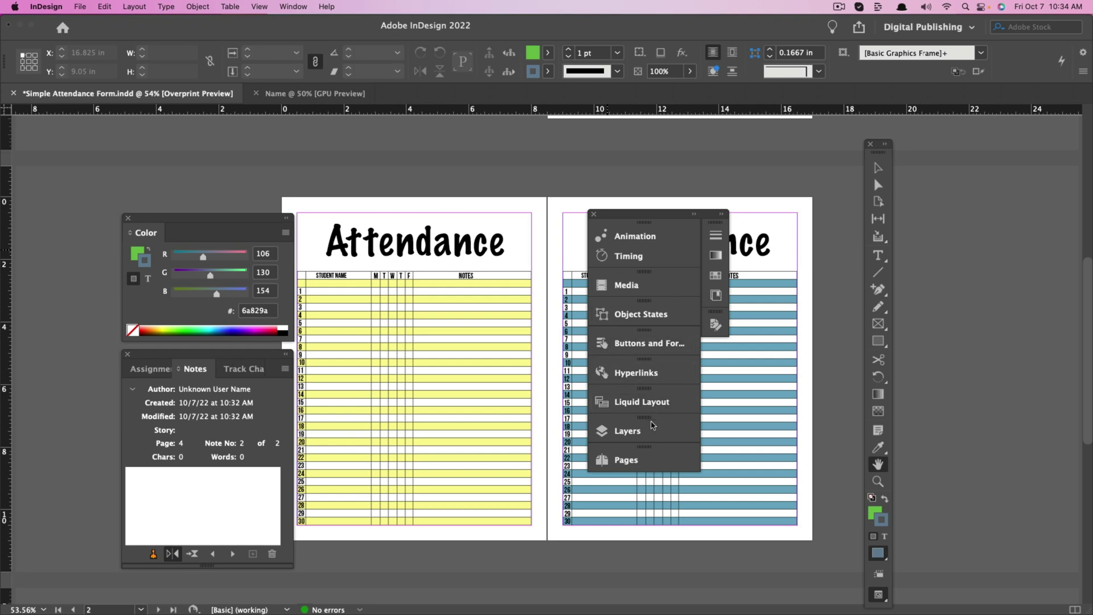
pyautogui.click(626, 441)
pyautogui.moveTo(504, 428); pyautogui.dragTo(235, 234)
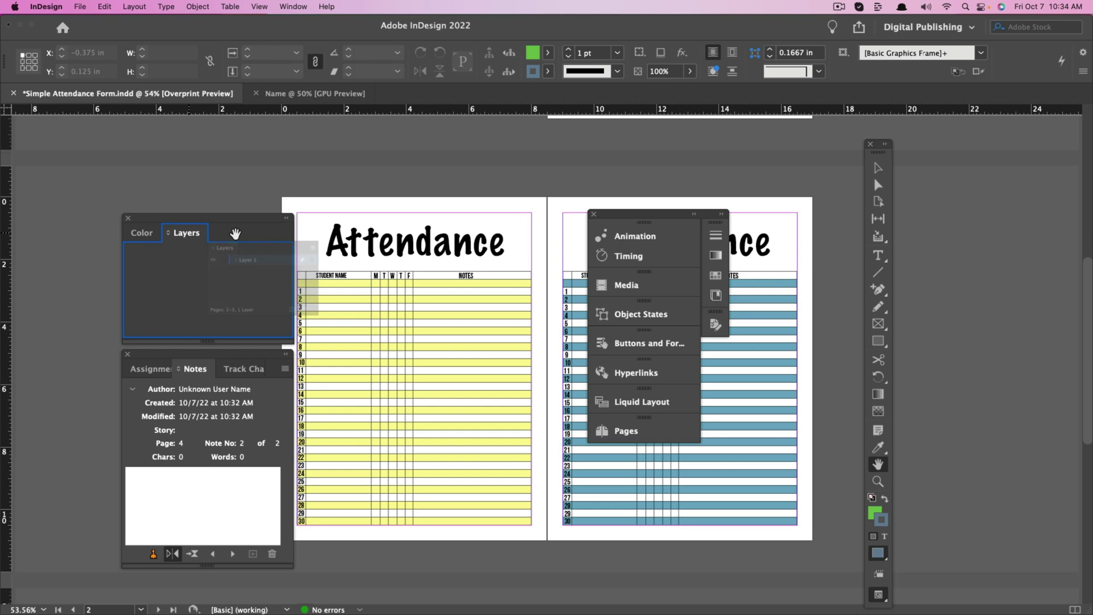
pyautogui.moveTo(236, 234); pyautogui.dragTo(235, 234)
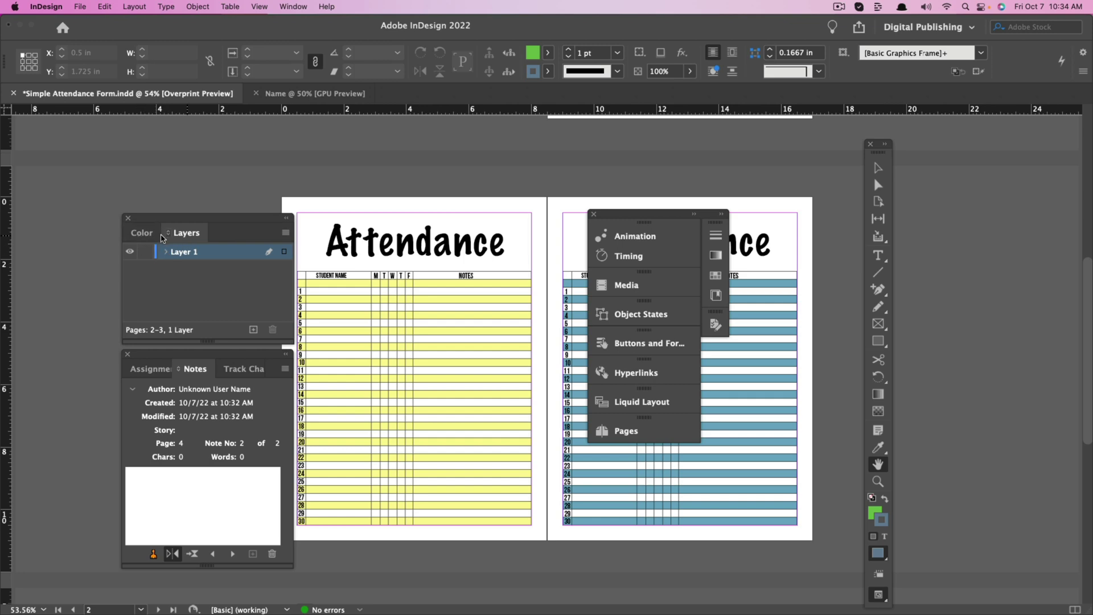
pyautogui.click(142, 233)
pyautogui.click(188, 233)
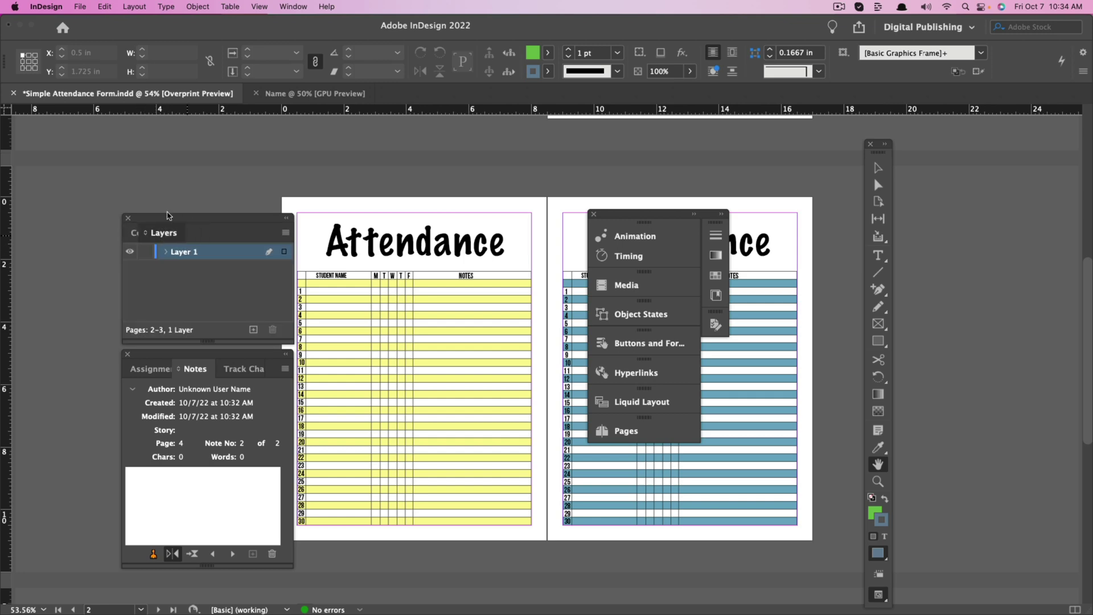
# Close the Layers, Color and Notes panels, and move the remaining panel dock onto the pasteboard beside the yellow attendance page.
pyautogui.click(128, 218)
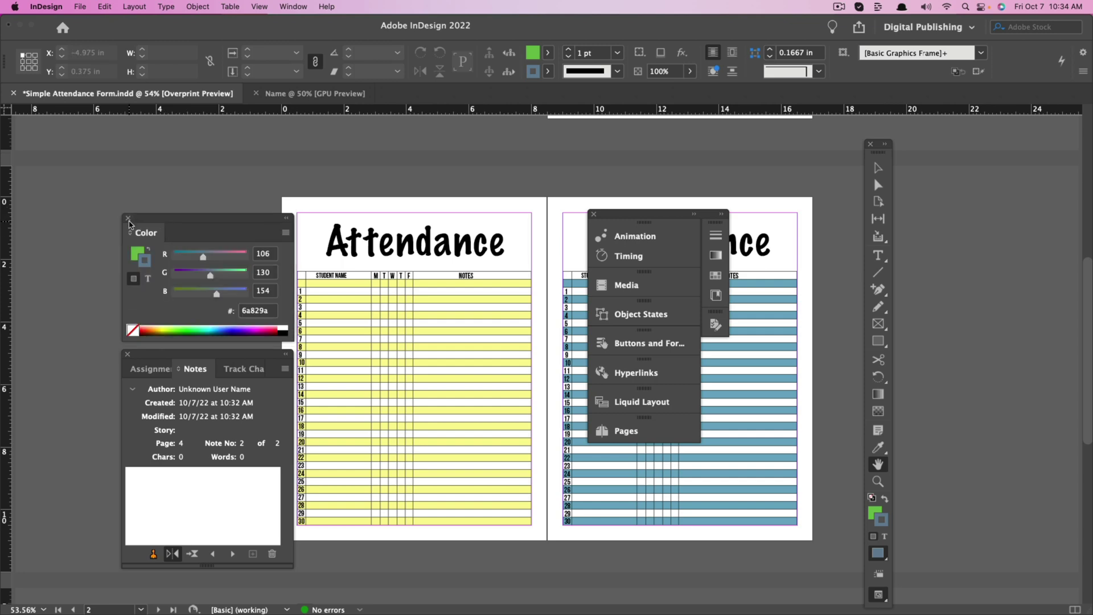
pyautogui.click(128, 218)
pyautogui.click(128, 354)
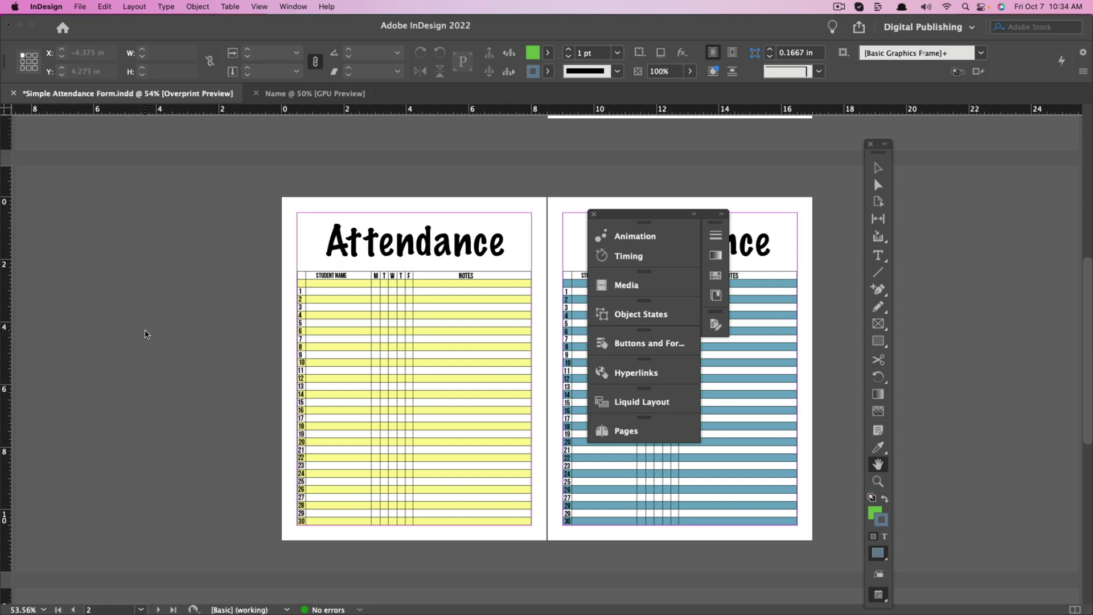
pyautogui.moveTo(631, 213); pyautogui.dragTo(172, 200)
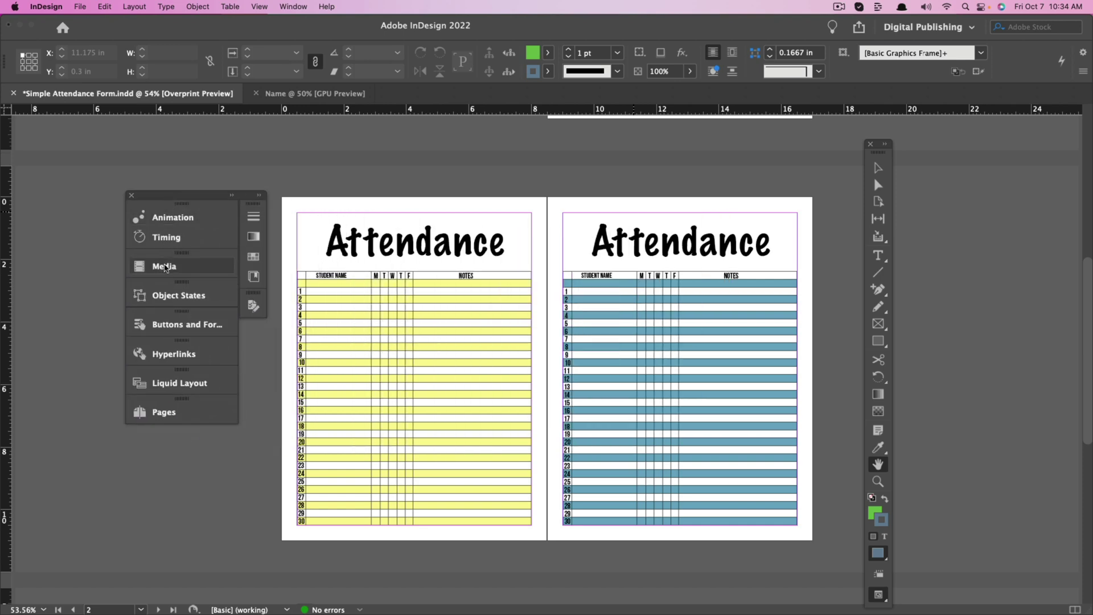